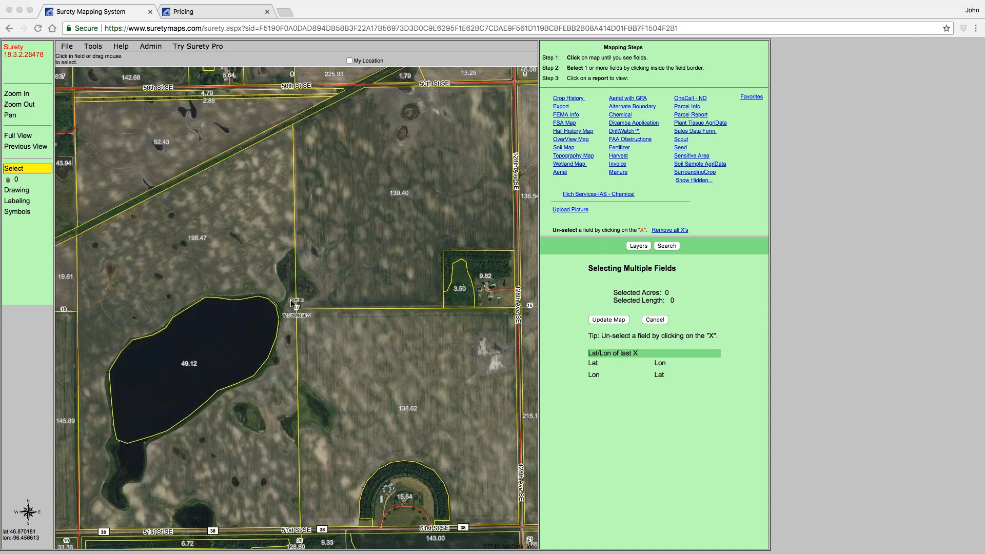
- Open the map layers list
{"action": "left_click", "coordinate": [637, 247]}
{"action": "left_click", "coordinate": [637, 247]}
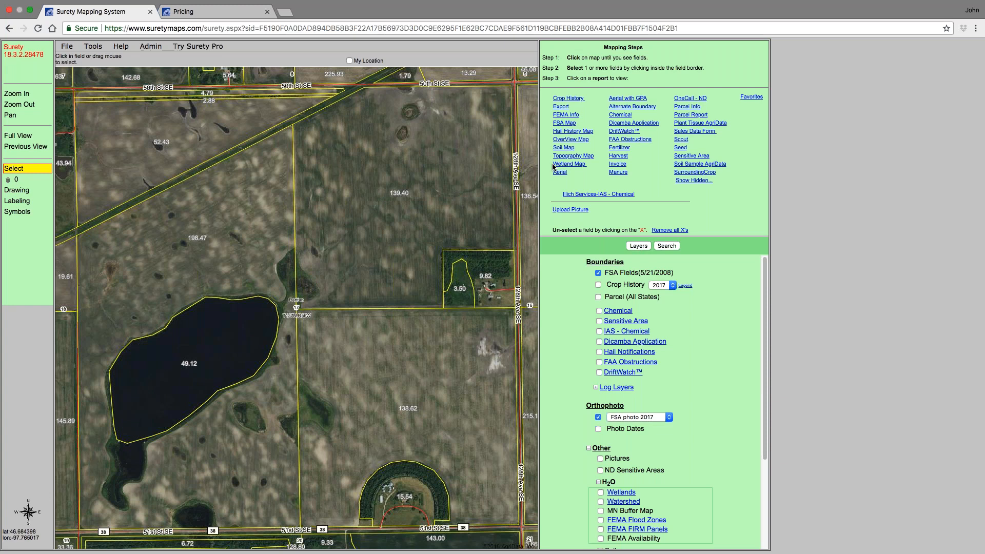
- Use Smart Select in drawing mode to select the 139.40-acre field north-east of the lake as a drawing
{"action": "left_click", "coordinate": [21, 191]}
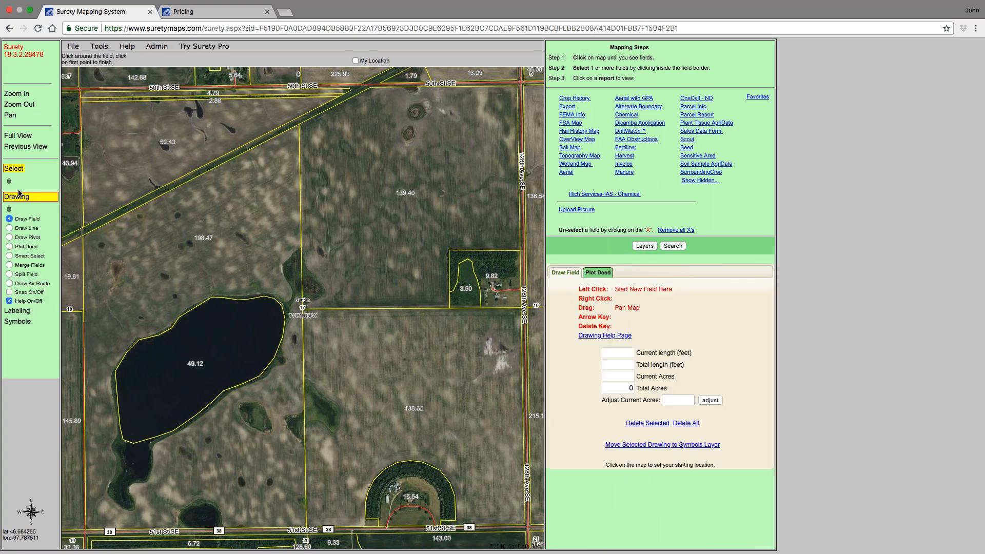
{"action": "left_click", "coordinate": [9, 239]}
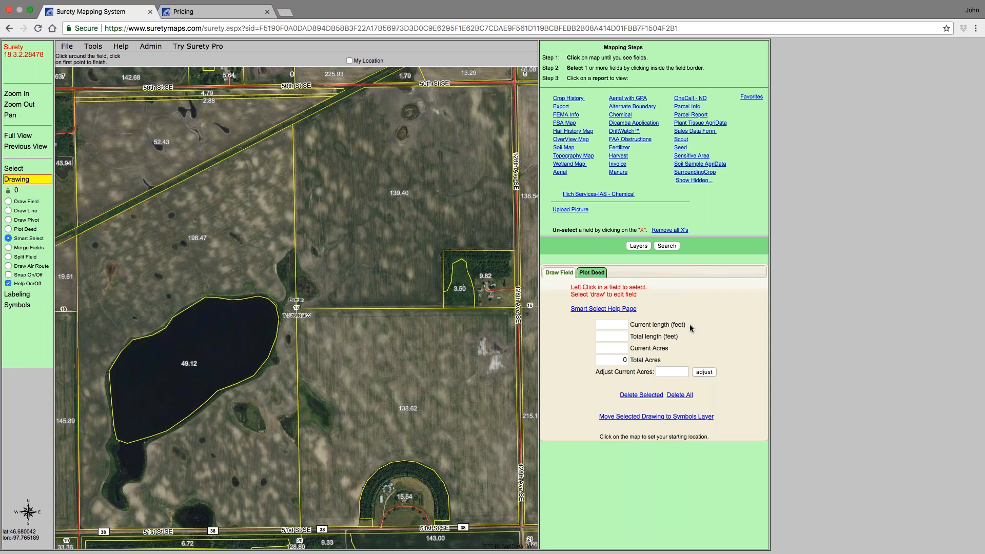
{"action": "left_click", "coordinate": [13, 169]}
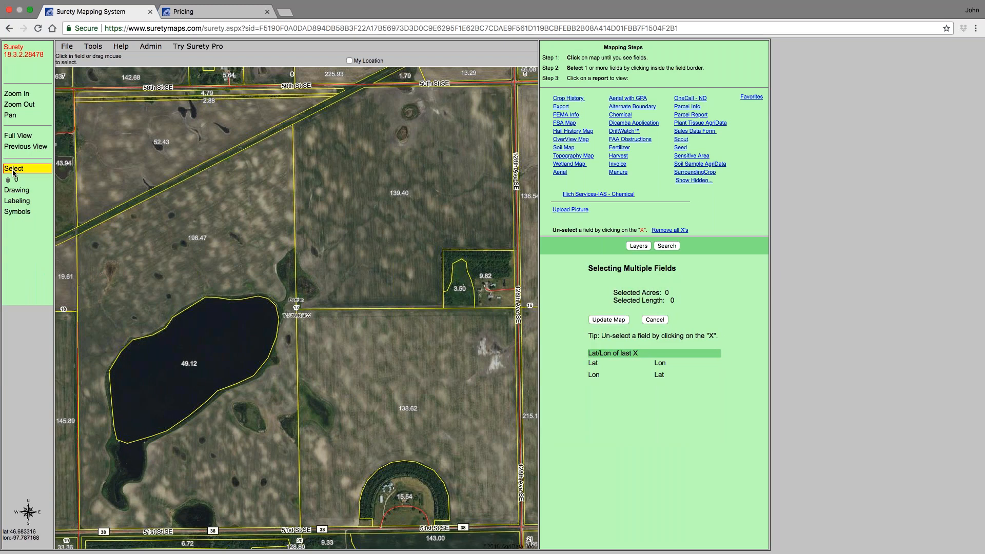
{"action": "left_click", "coordinate": [16, 189]}
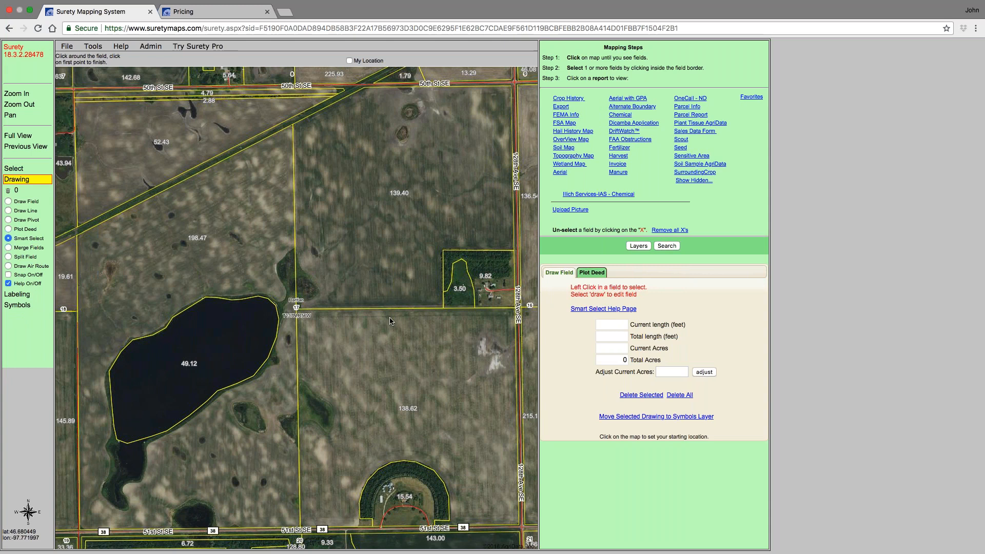
{"action": "left_click", "coordinate": [392, 193]}
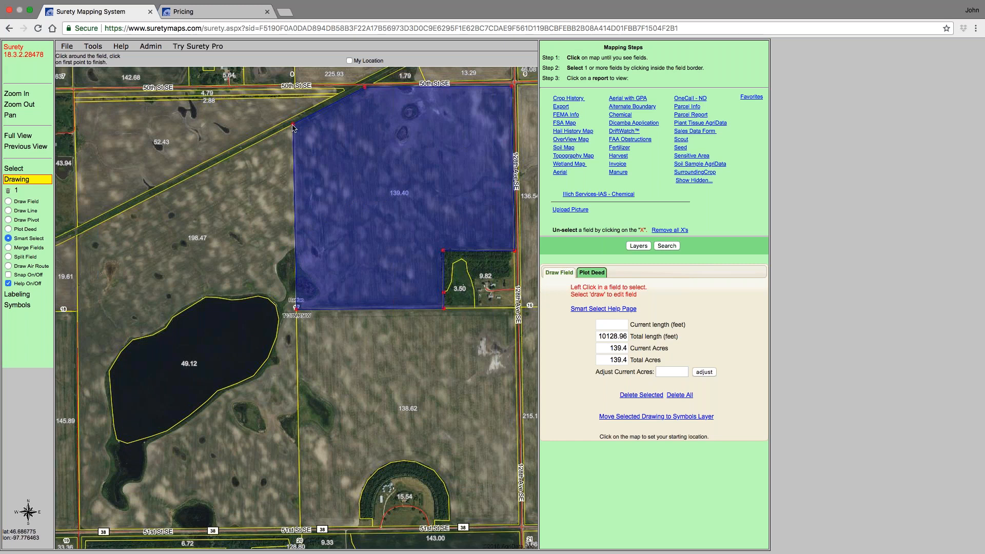
- Reshape the drawn field by moving its nodes so it also covers the farmstead block in its south-east corner
{"action": "left_click_drag", "start_coordinate": [292, 125], "coordinate": [293, 126]}
{"action": "left_click_drag", "start_coordinate": [443, 250], "coordinate": [515, 308]}
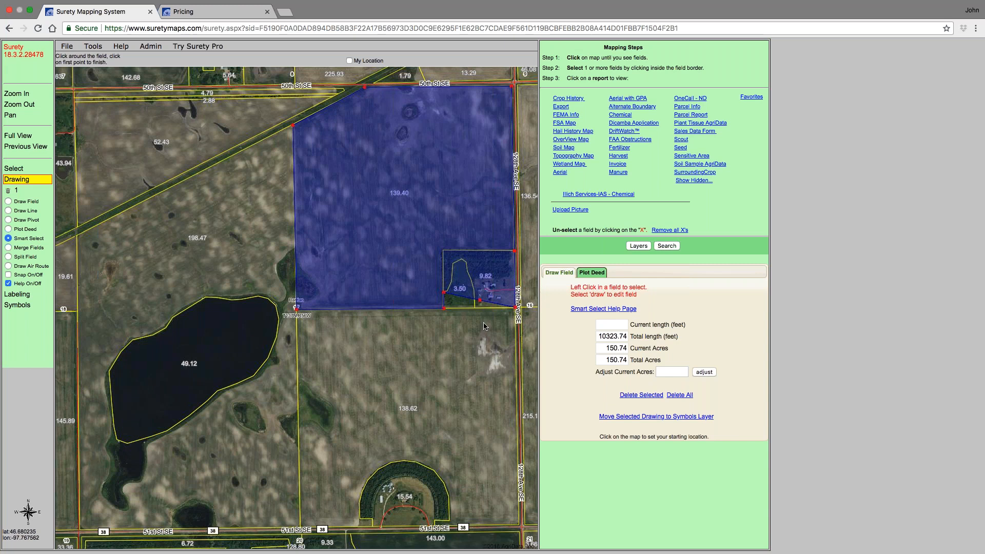
{"action": "left_click", "coordinate": [498, 318]}
{"action": "left_click_drag", "start_coordinate": [497, 318], "coordinate": [497, 308]}
{"action": "left_click_drag", "start_coordinate": [445, 295], "coordinate": [479, 303]}
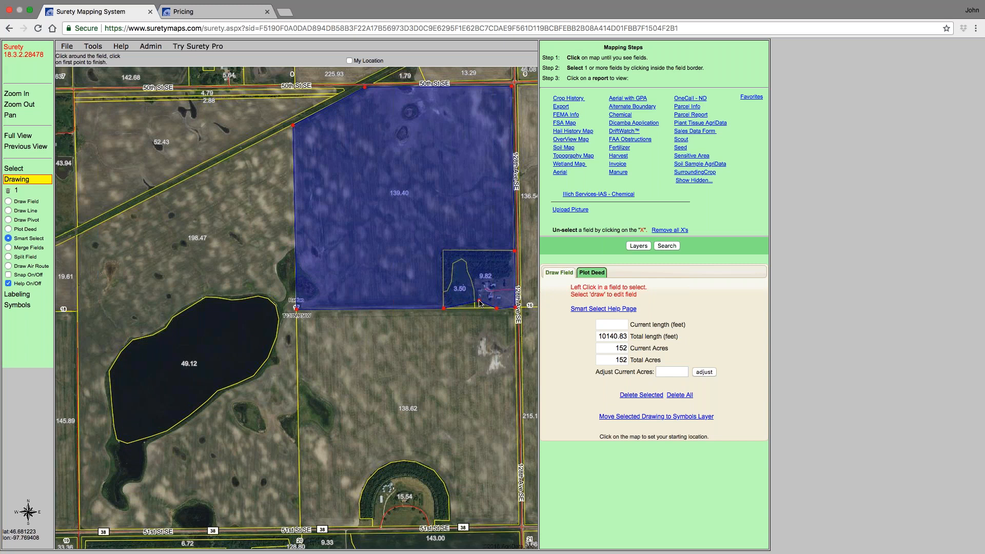
{"action": "left_click_drag", "start_coordinate": [481, 303], "coordinate": [424, 311]}
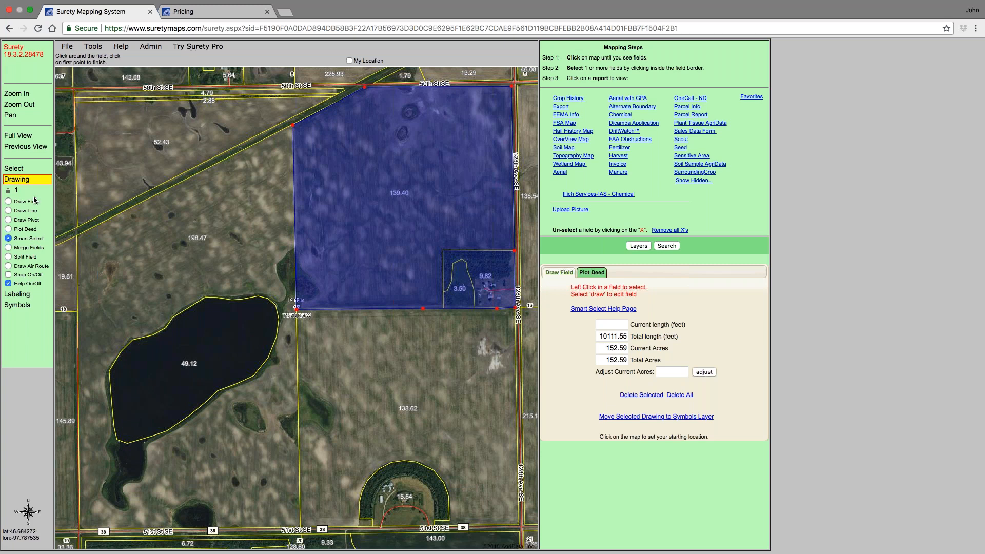
- Switch to Draw Field and cut a hole in the drawn field around the small pothole in its northern part
{"action": "left_click", "coordinate": [8, 202]}
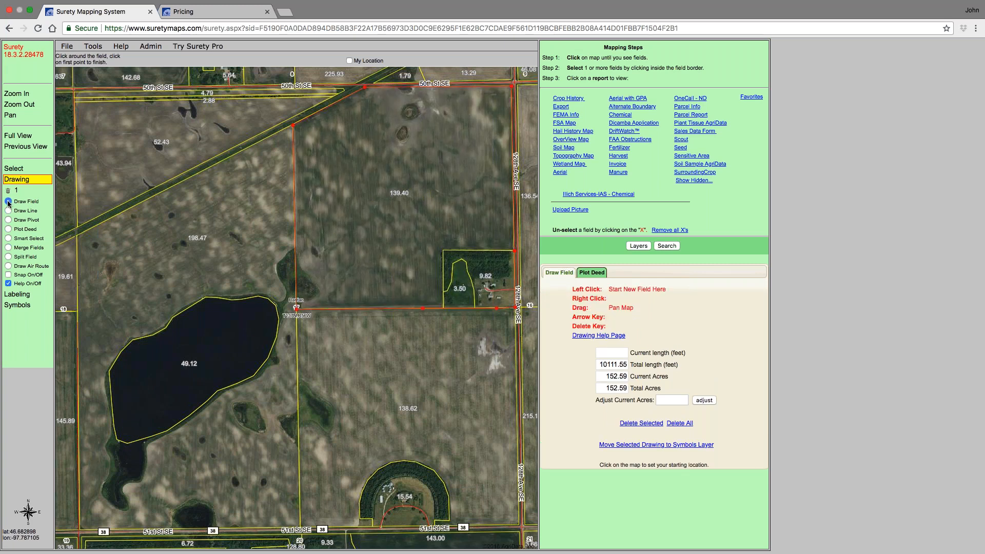
{"action": "left_click", "coordinate": [395, 184]}
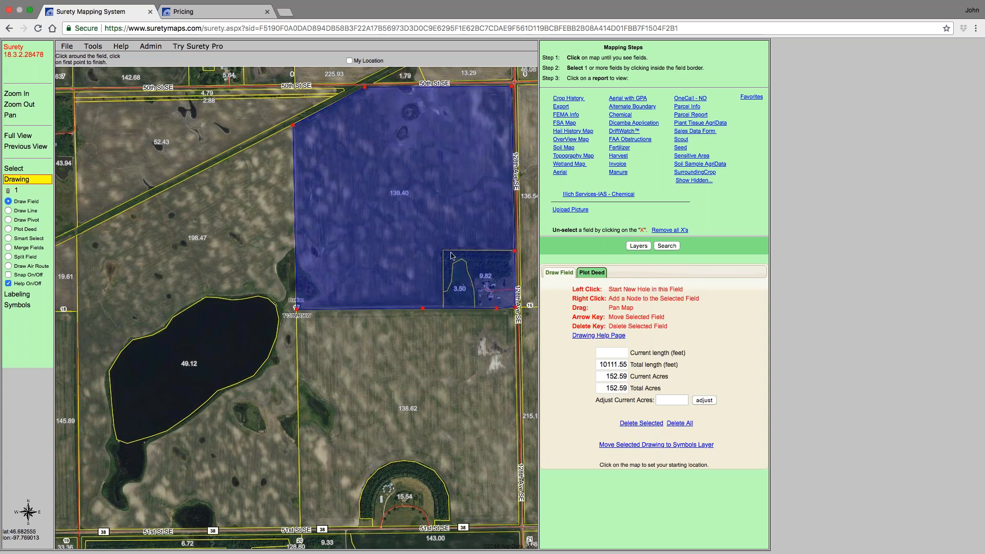
{"action": "left_click", "coordinate": [399, 129]}
{"action": "left_click", "coordinate": [405, 125]}
{"action": "left_click", "coordinate": [409, 129]}
{"action": "left_click", "coordinate": [409, 136]}
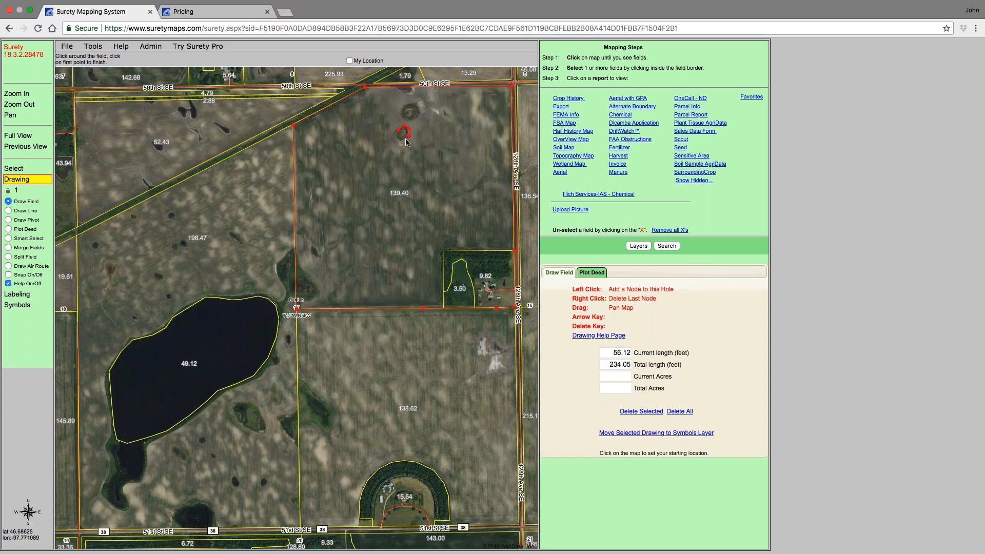
{"action": "left_click", "coordinate": [406, 140]}
{"action": "left_click", "coordinate": [400, 138]}
{"action": "left_click", "coordinate": [399, 130]}
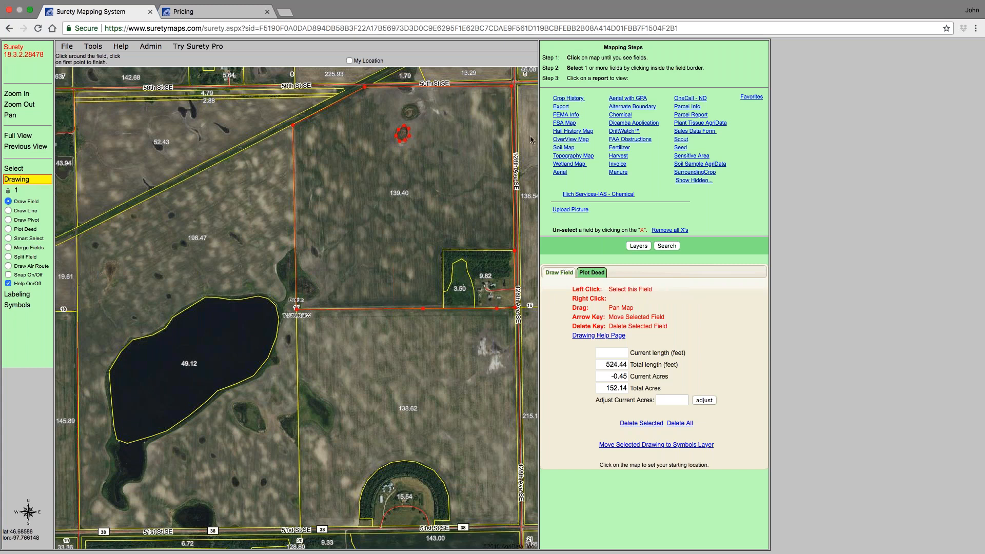
- Open the FSA Map report for the drawn field, then close its tab
{"action": "left_click", "coordinate": [570, 125]}
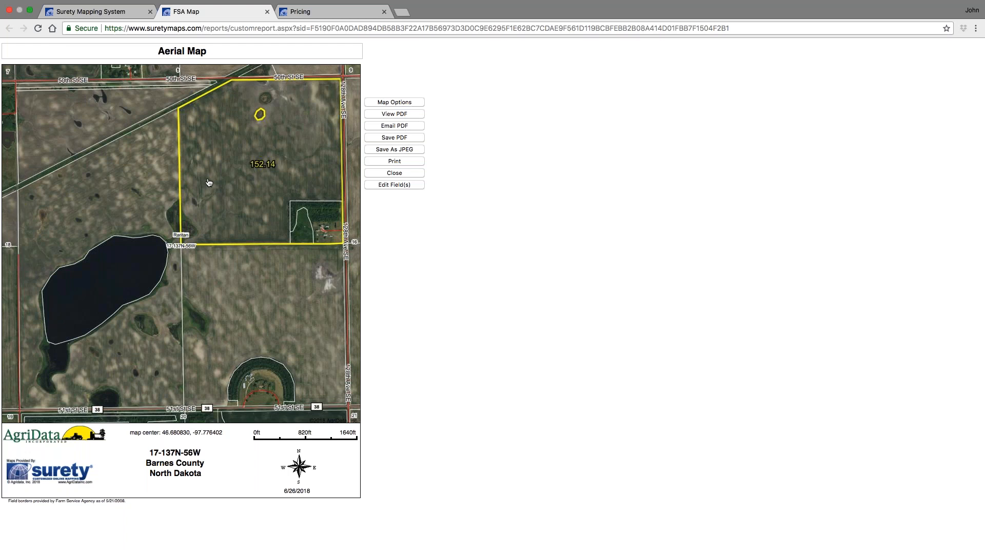
{"action": "left_click", "coordinate": [267, 11]}
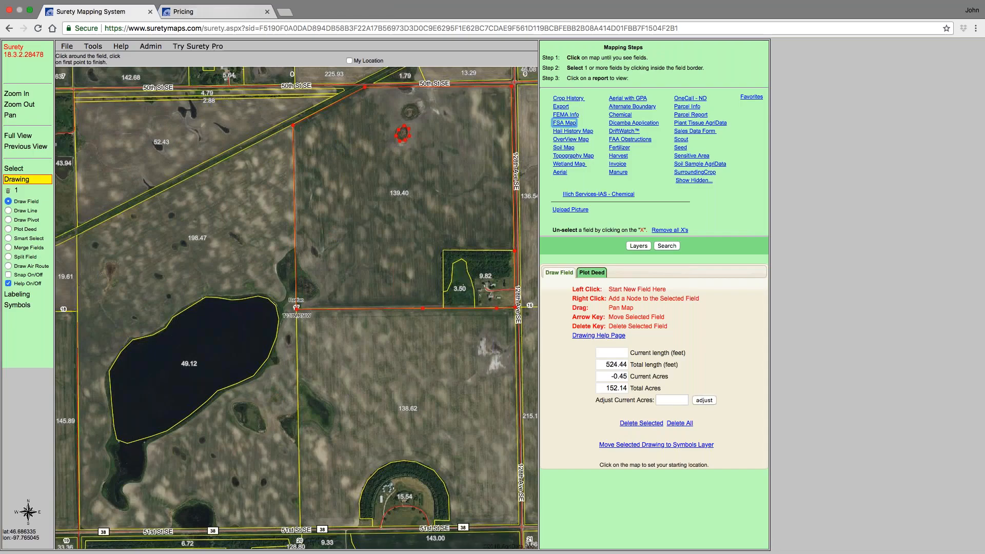
- Delete all drawings from the map
{"action": "left_click", "coordinate": [632, 246]}
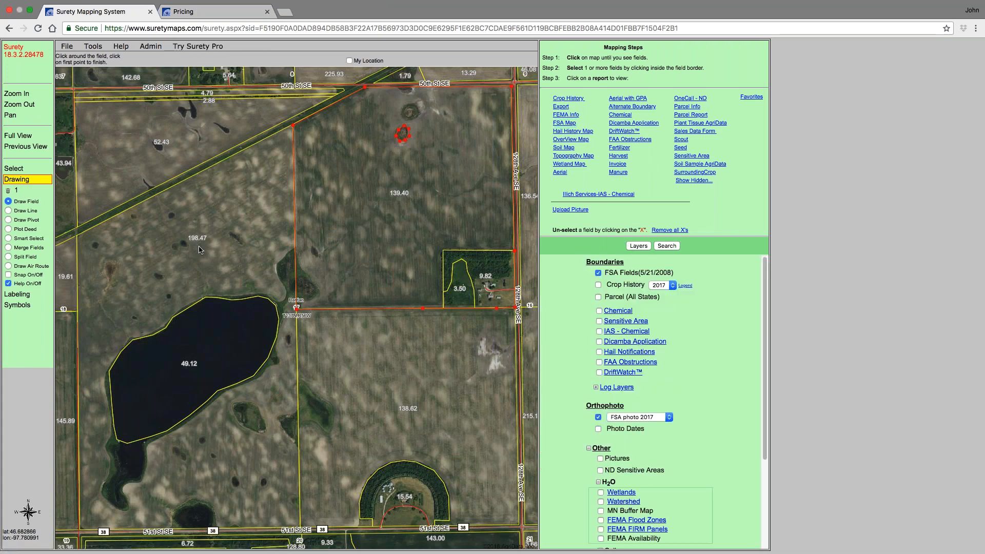
{"action": "left_click", "coordinate": [8, 191]}
{"action": "left_click", "coordinate": [580, 82]}
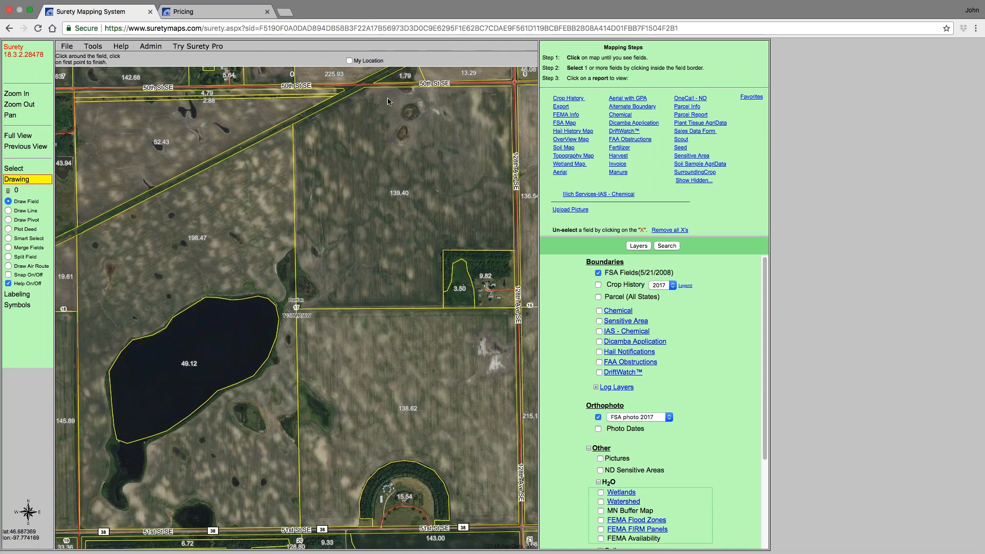
- With Merge Fields, merge the 139.40-acre field with the 3.50 and 9.82-acre farmstead fields
{"action": "left_click", "coordinate": [8, 248]}
{"action": "left_click", "coordinate": [16, 169]}
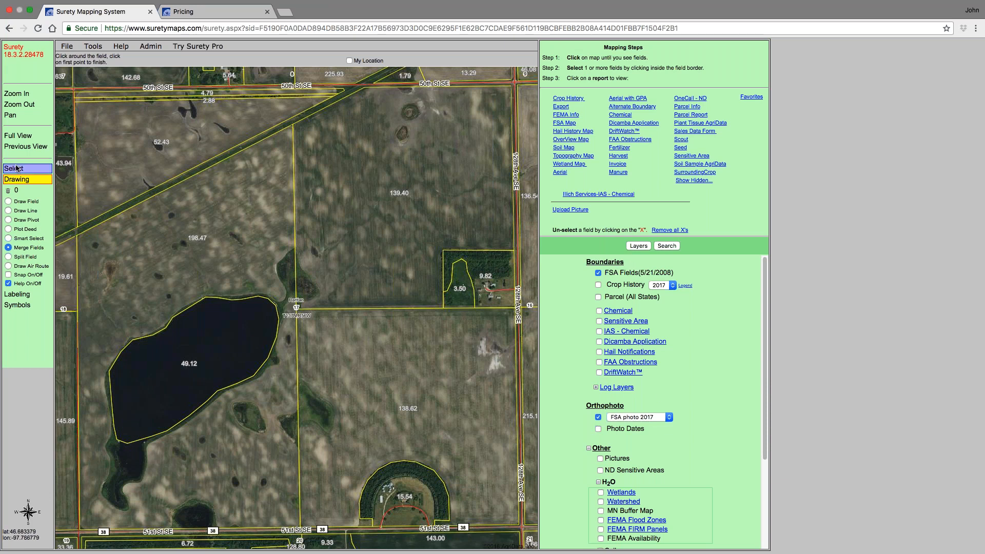
{"action": "left_click", "coordinate": [16, 190]}
{"action": "left_click", "coordinate": [8, 248]}
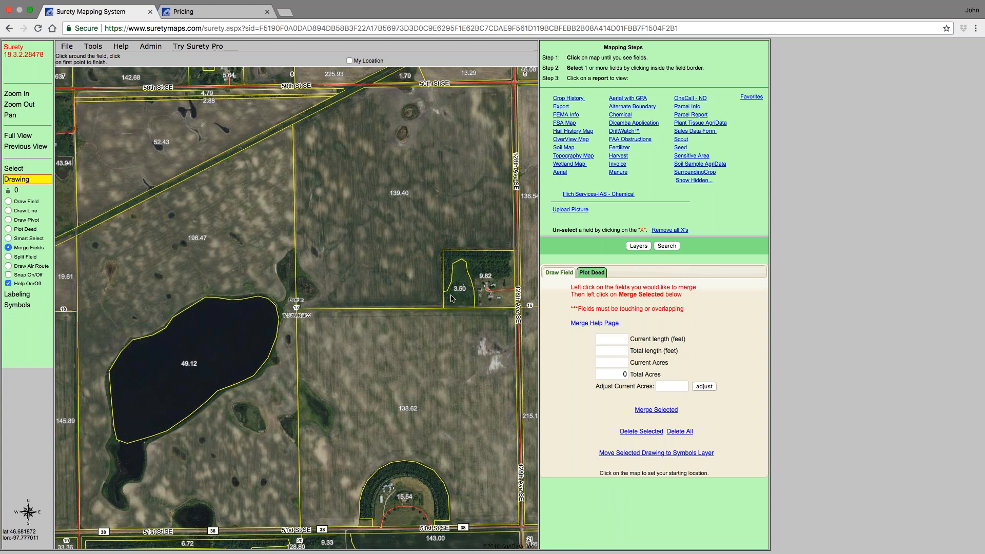
{"action": "left_click", "coordinate": [381, 191]}
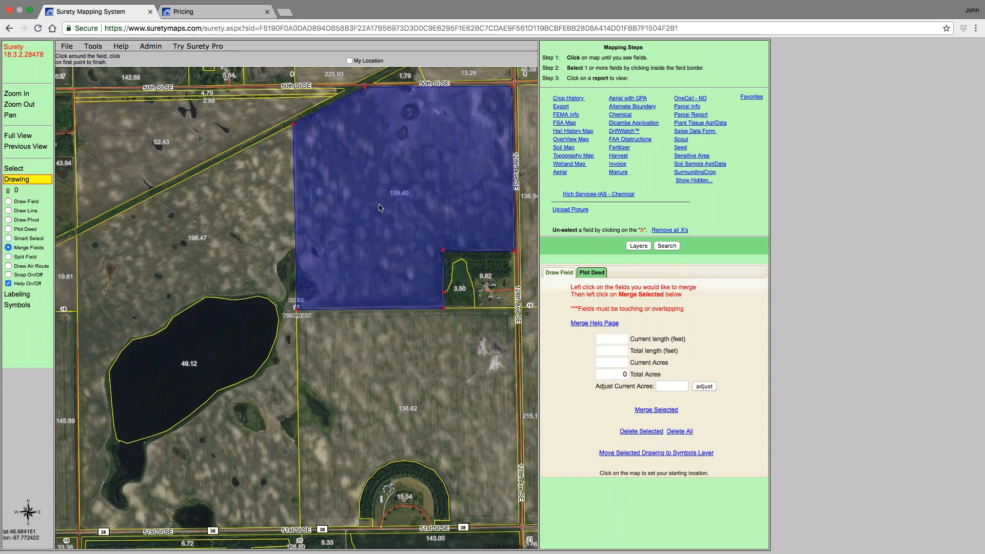
{"action": "left_click", "coordinate": [458, 281]}
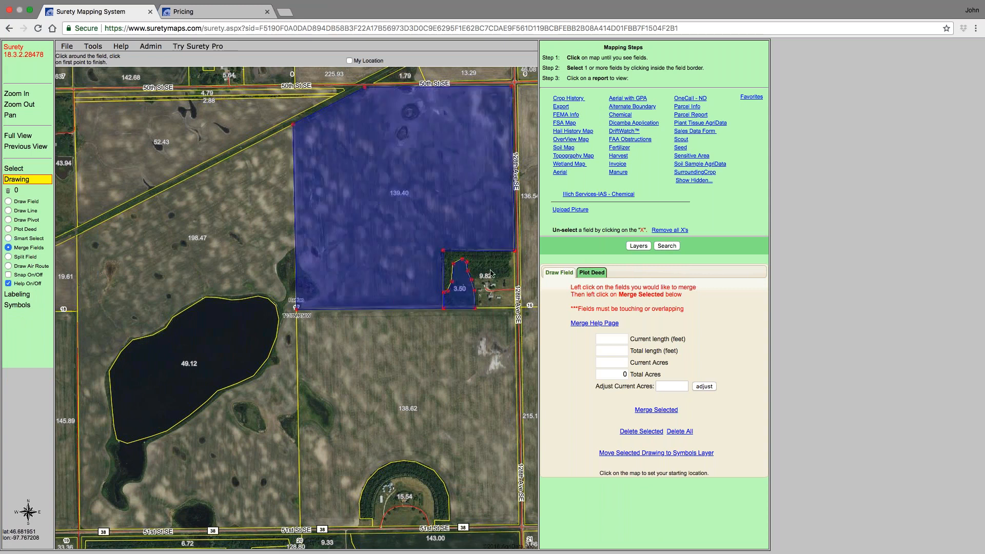
{"action": "left_click", "coordinate": [491, 273]}
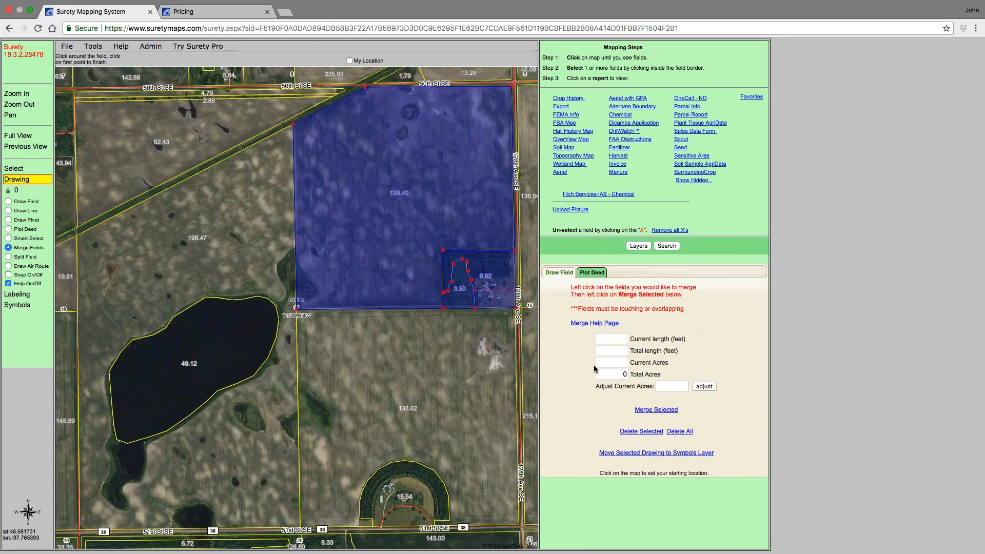
{"action": "left_click", "coordinate": [654, 412]}
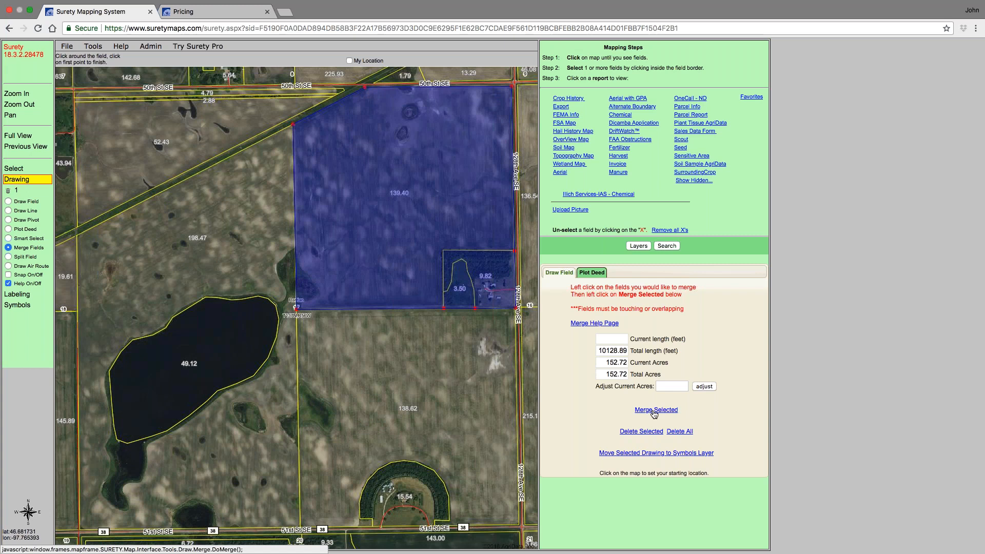
- Turn off the FSA Fields boundary layer
{"action": "left_click", "coordinate": [642, 246]}
{"action": "left_click", "coordinate": [598, 273]}
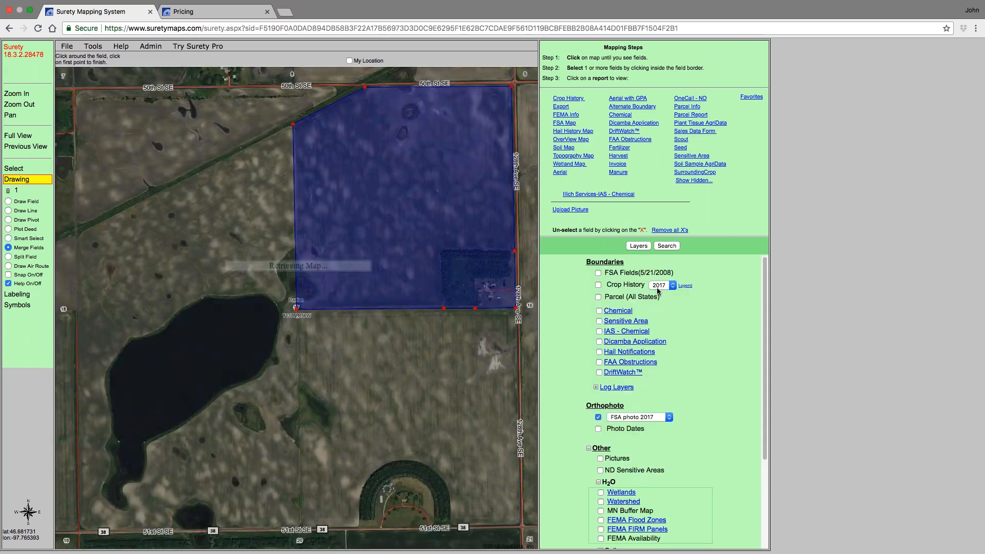
- Open the FSA Map report for the merged field, then close its tab
{"action": "left_click", "coordinate": [567, 125]}
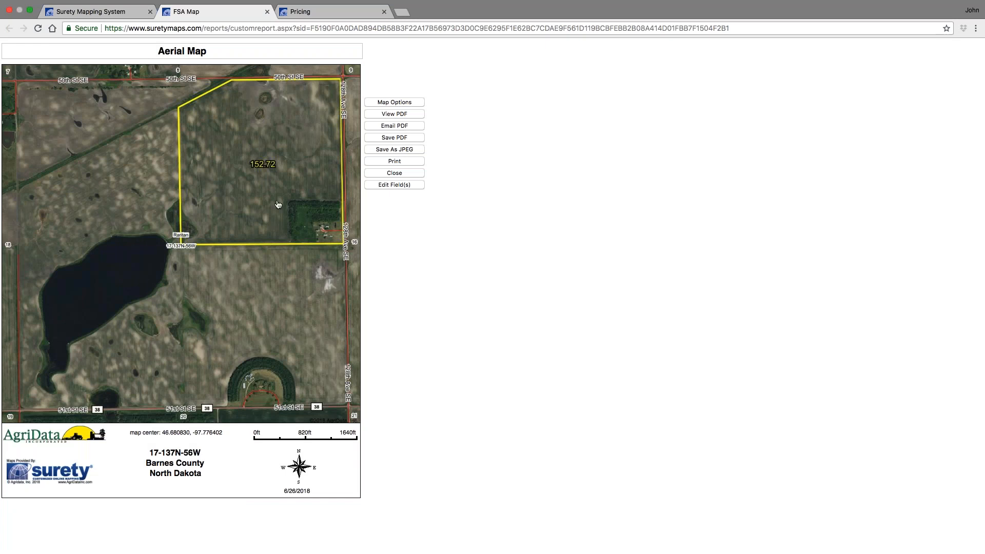
{"action": "left_click", "coordinate": [267, 12]}
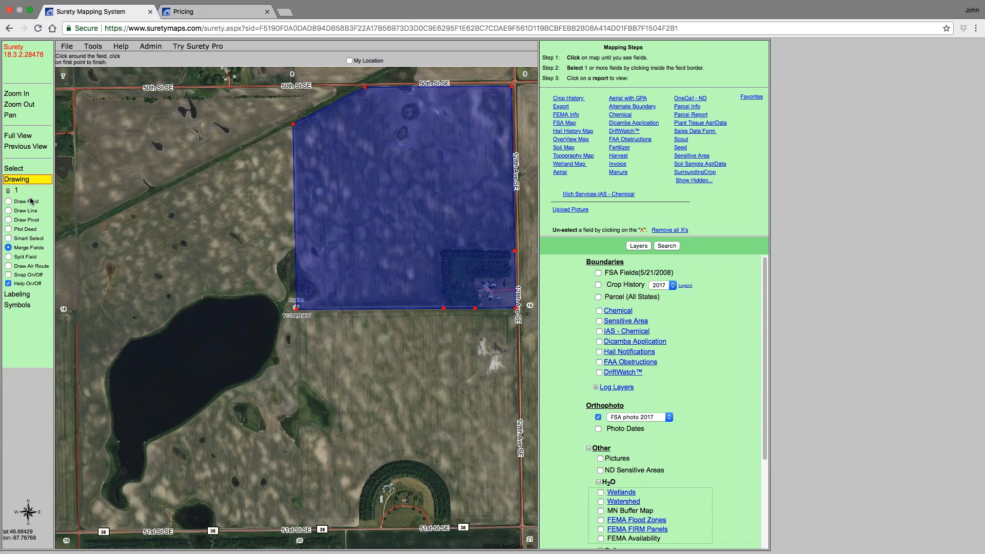
- Start deleting all drawings, then cancel the confirmation
{"action": "left_click", "coordinate": [8, 191]}
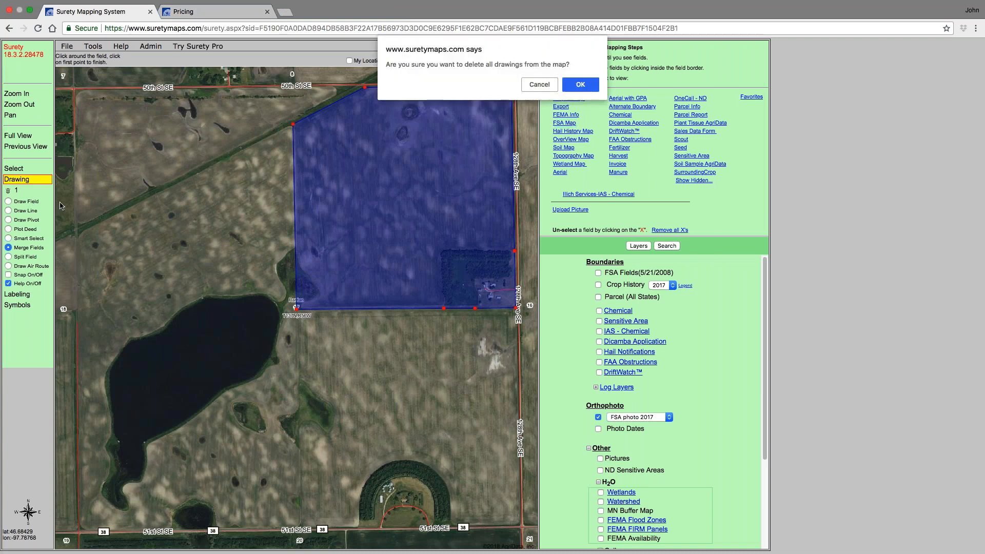
{"action": "left_click", "coordinate": [529, 85]}
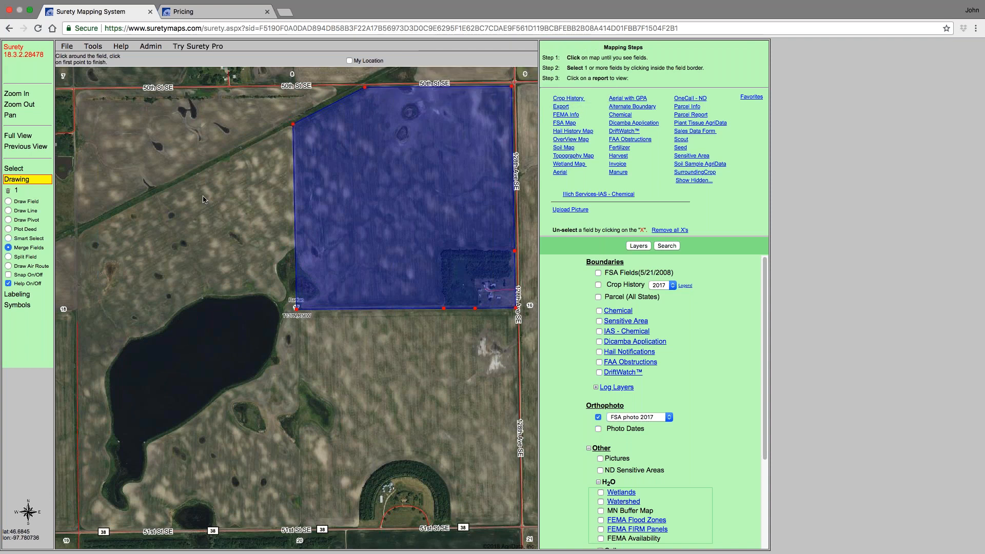
- Add a text label inside the merged field and resize it
{"action": "left_click", "coordinate": [24, 296]}
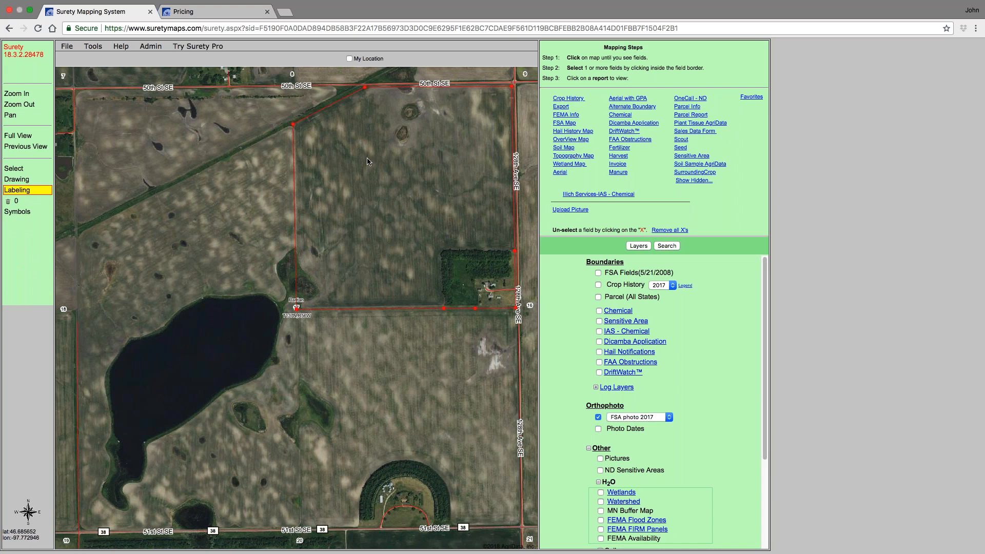
{"action": "left_click", "coordinate": [405, 171]}
{"action": "left_click_drag", "start_coordinate": [408, 180], "coordinate": [424, 191]}
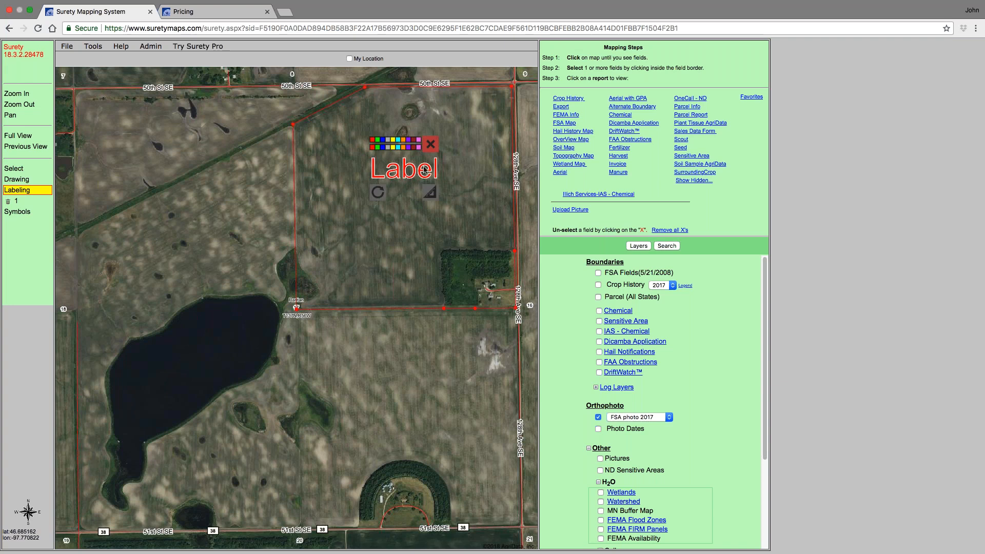
{"action": "left_click", "coordinate": [393, 148]}
{"action": "left_click", "coordinate": [397, 147]}
- Open the label's properties and set its text to PROPERTY A
{"action": "left_click", "coordinate": [405, 169]}
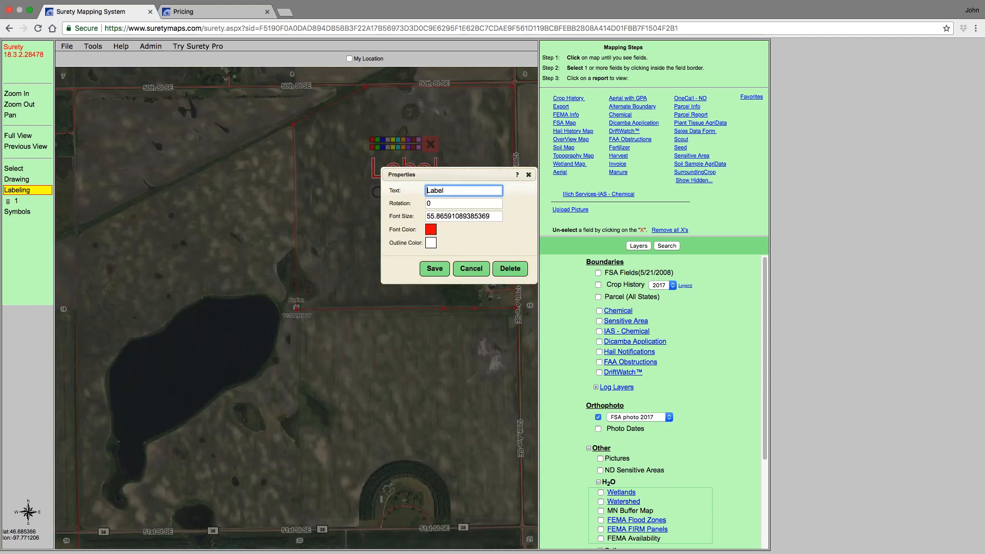
{"action": "left_click", "coordinate": [445, 191]}
{"action": "key", "text": "BackSpace"}
{"action": "key", "text": "BackSpace"}
{"action": "key", "text": "BackSpace"}
{"action": "key", "text": "BackSpace"}
{"action": "key", "text": "BackSpace"}
{"action": "type", "text": "PROPERTY A"}
- Set the label's font size to 50
{"action": "left_click", "coordinate": [489, 219]}
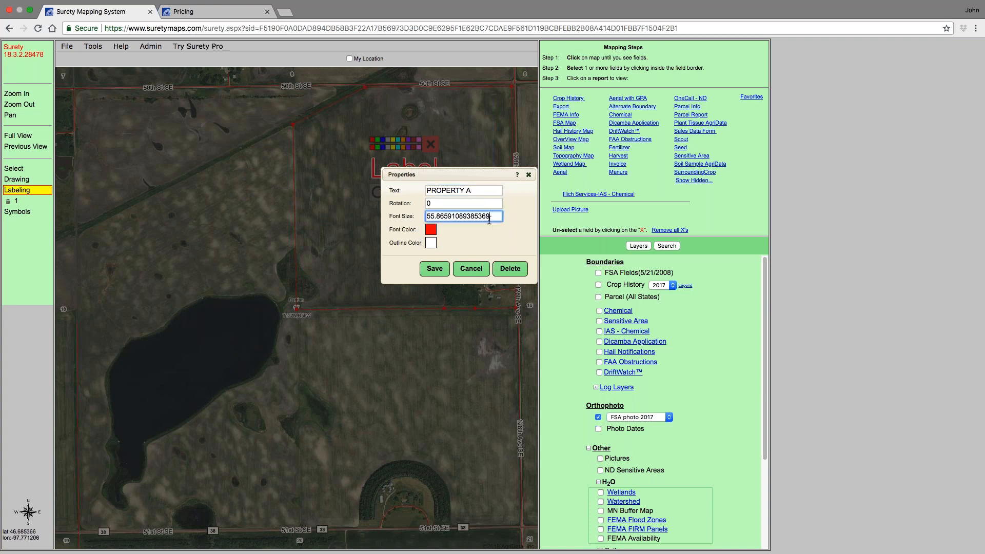
{"action": "key", "text": "BackSpace"}
{"action": "key", "text": "BackSpace"}
{"action": "key", "text": "BackSpace"}
{"action": "key", "text": "BackSpace"}
{"action": "key", "text": "BackSpace"}
{"action": "key", "text": "BackSpace"}
{"action": "key", "text": "BackSpace"}
{"action": "key", "text": "BackSpace"}
{"action": "key", "text": "BackSpace"}
{"action": "key", "text": "BackSpace"}
{"action": "key", "text": "BackSpace"}
{"action": "key", "text": "BackSpace"}
{"action": "key", "text": "BackSpace"}
{"action": "key", "text": "BackSpace"}
{"action": "key", "text": "BackSpace"}
{"action": "type", "text": "50"}
- Set the label's font color to yellow and its outline color to black, then save the label
{"action": "left_click", "coordinate": [432, 230]}
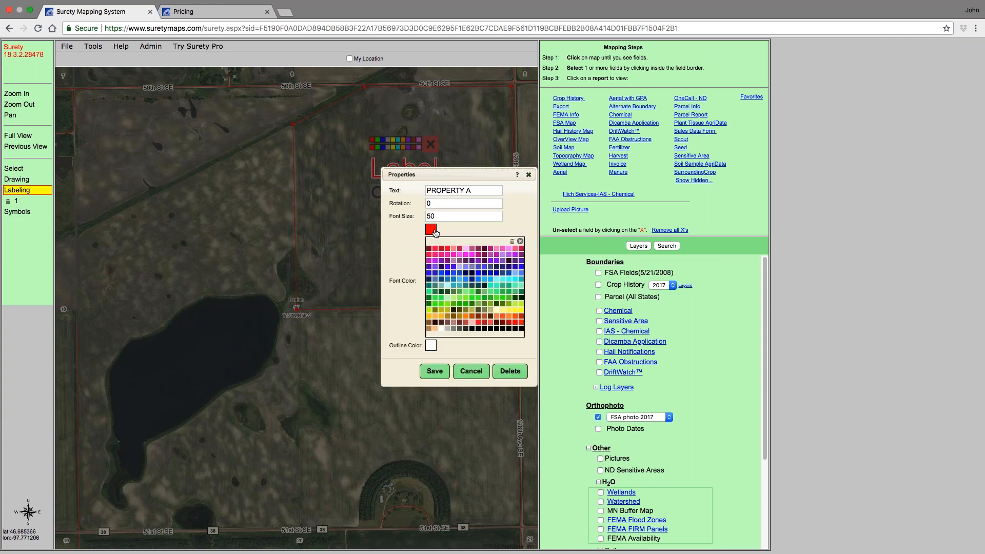
{"action": "left_click", "coordinate": [515, 310]}
{"action": "left_click", "coordinate": [431, 243]}
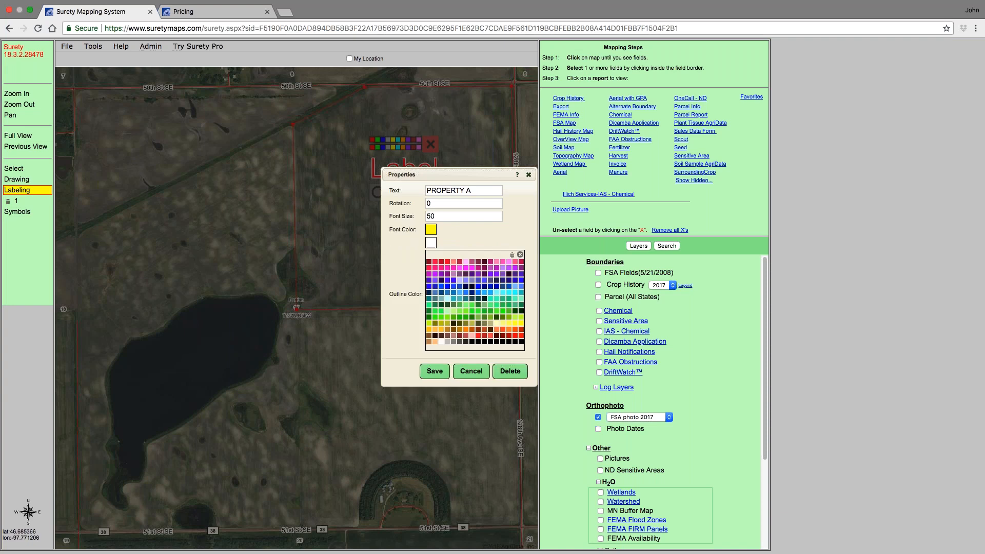
{"action": "left_click", "coordinate": [516, 341]}
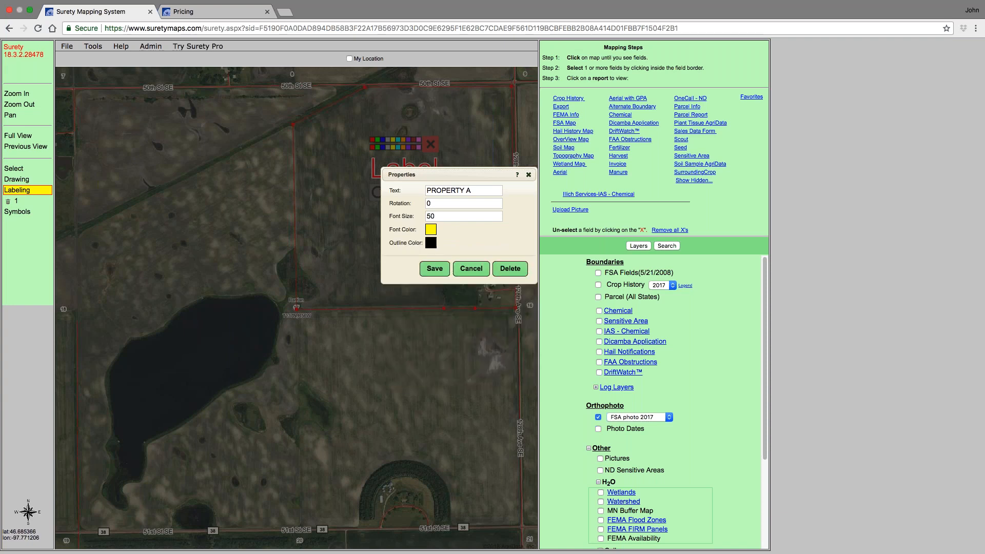
{"action": "left_click", "coordinate": [437, 271]}
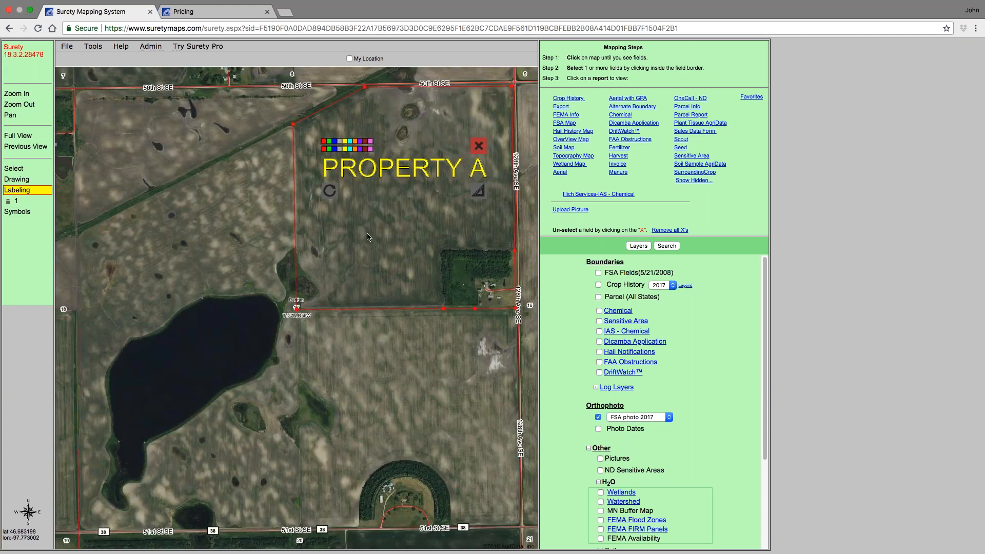
- Delete the PROPERTY A label from the map
{"action": "left_click_drag", "start_coordinate": [330, 191], "coordinate": [364, 171]}
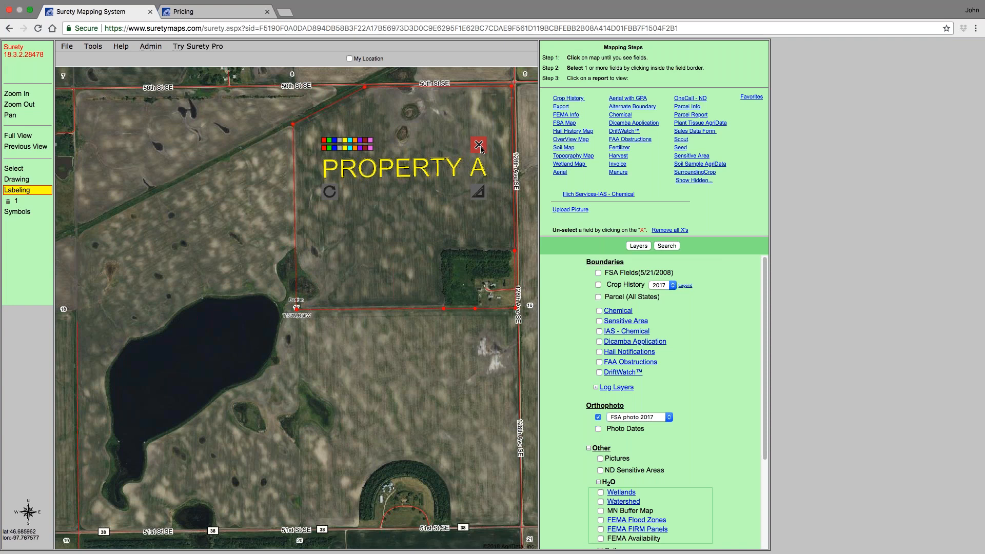
{"action": "left_click", "coordinate": [351, 147]}
{"action": "left_click", "coordinate": [479, 145]}
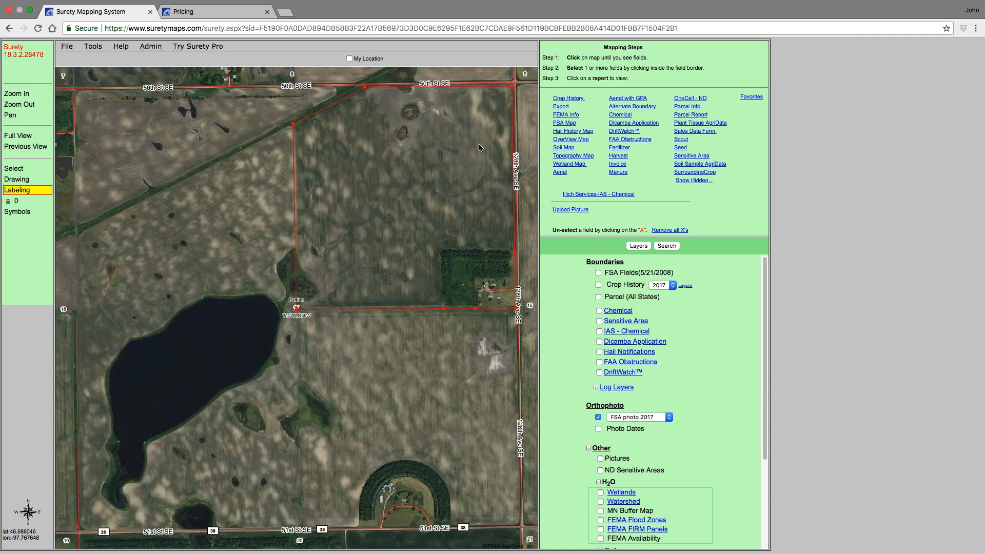
- Switch to the Select tool and open the Soil Map report for the selected fields
{"action": "left_click", "coordinate": [19, 167]}
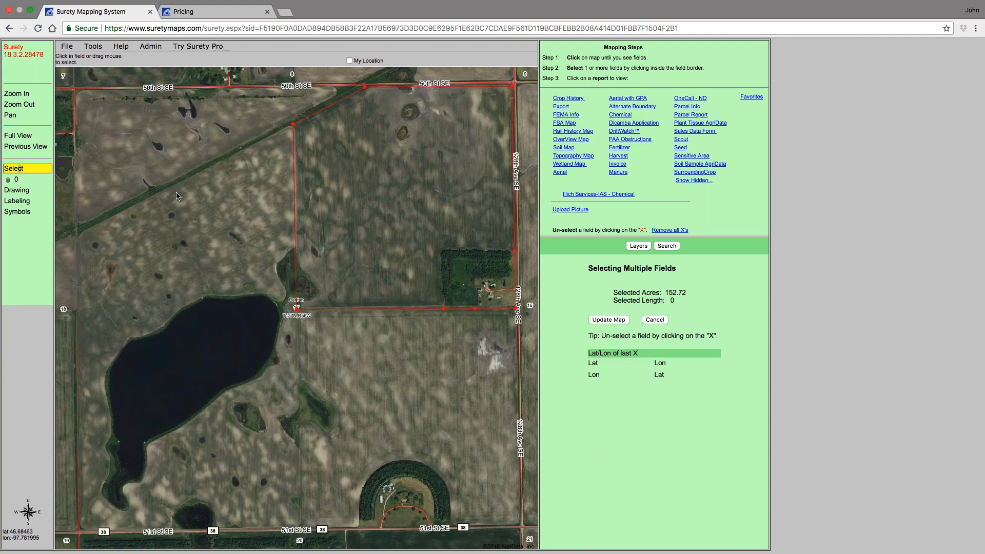
{"action": "left_click", "coordinate": [571, 147]}
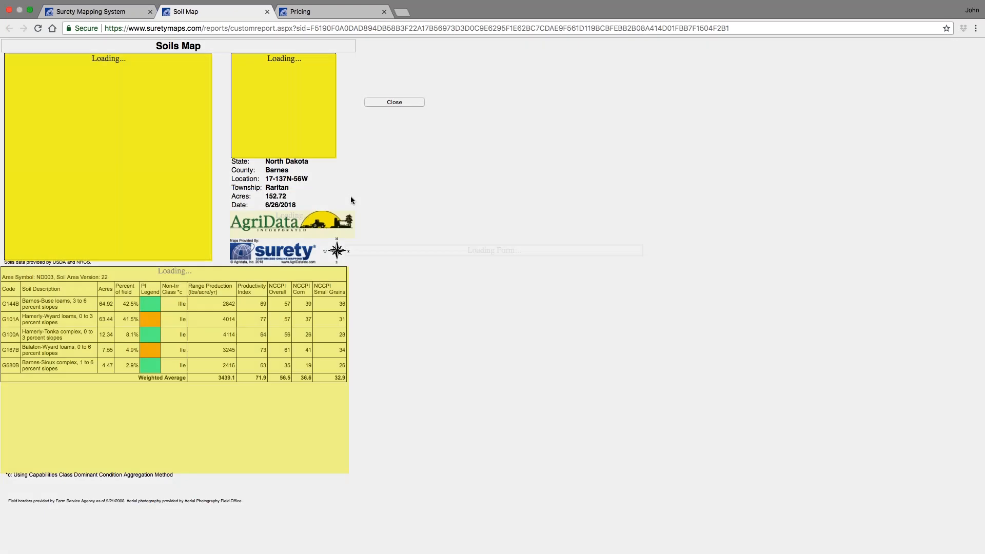
{"action": "key", "text": "Return"}
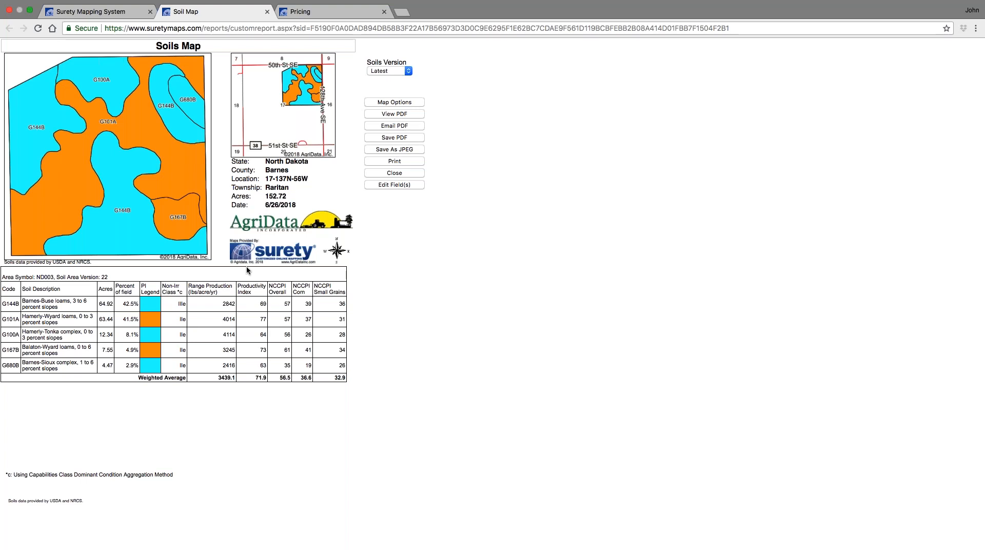
- Close the report and browse each tab of the Soils Report Options, leaving without saving
{"action": "left_click", "coordinate": [267, 11]}
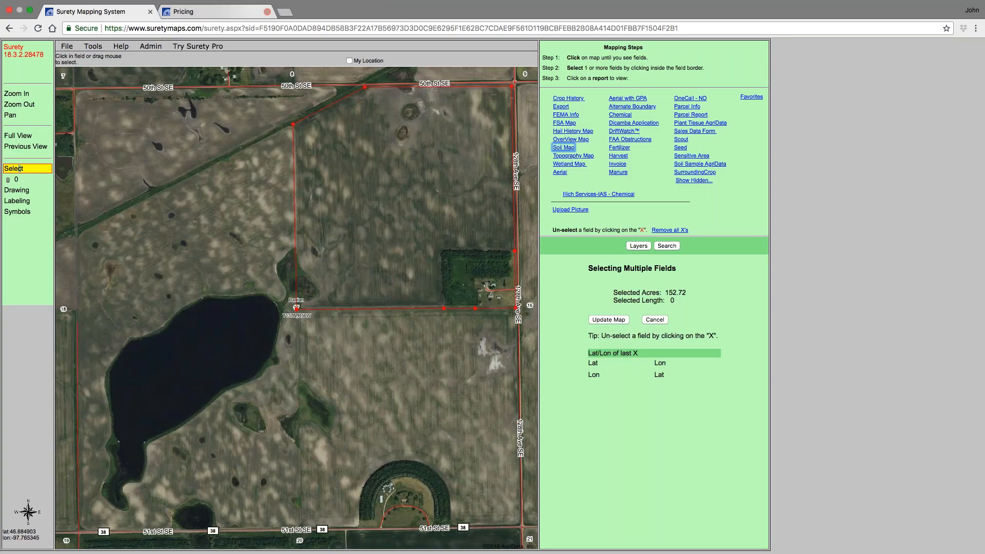
{"action": "mouse_move", "coordinate": [99, 47]}
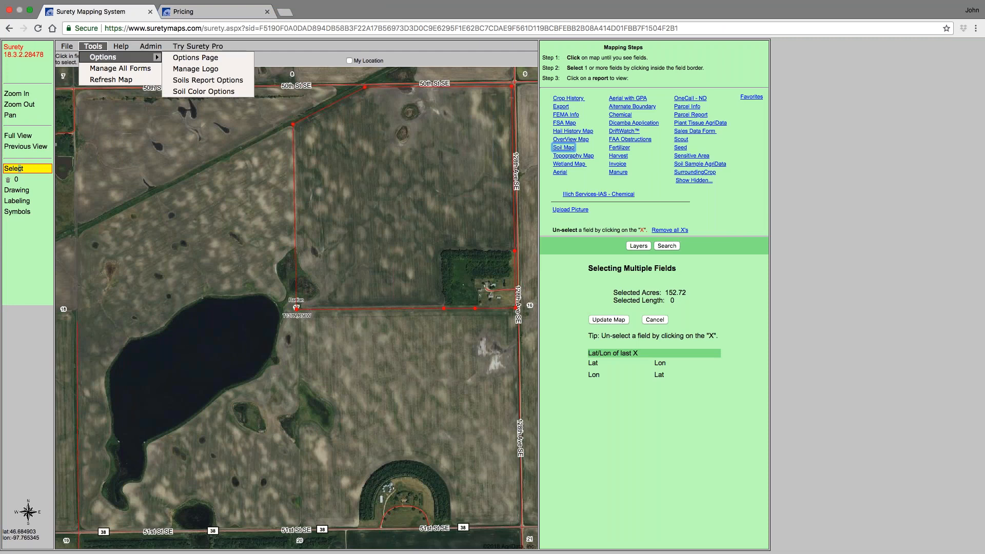
{"action": "left_click", "coordinate": [213, 82]}
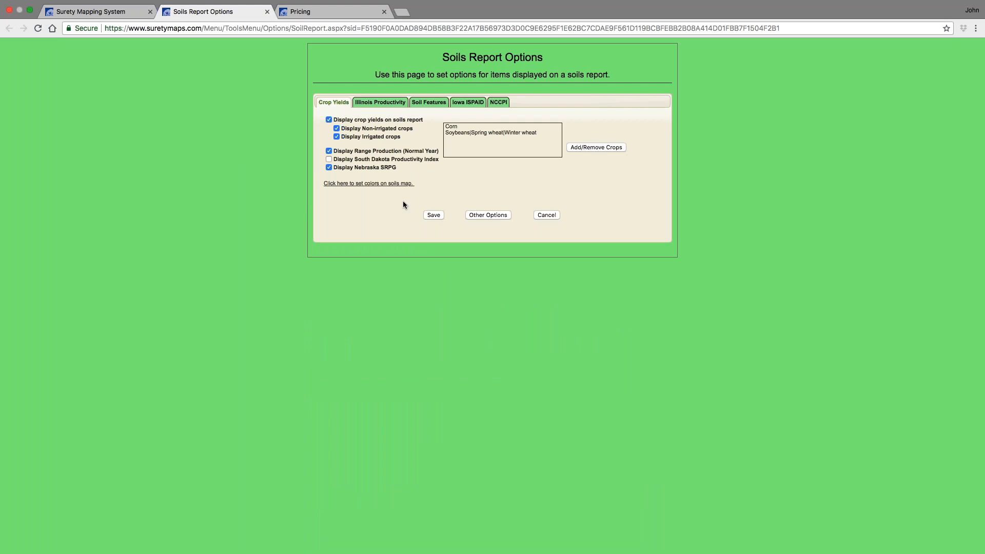
{"action": "left_click", "coordinate": [385, 105]}
{"action": "left_click", "coordinate": [468, 102]}
{"action": "left_click", "coordinate": [390, 104]}
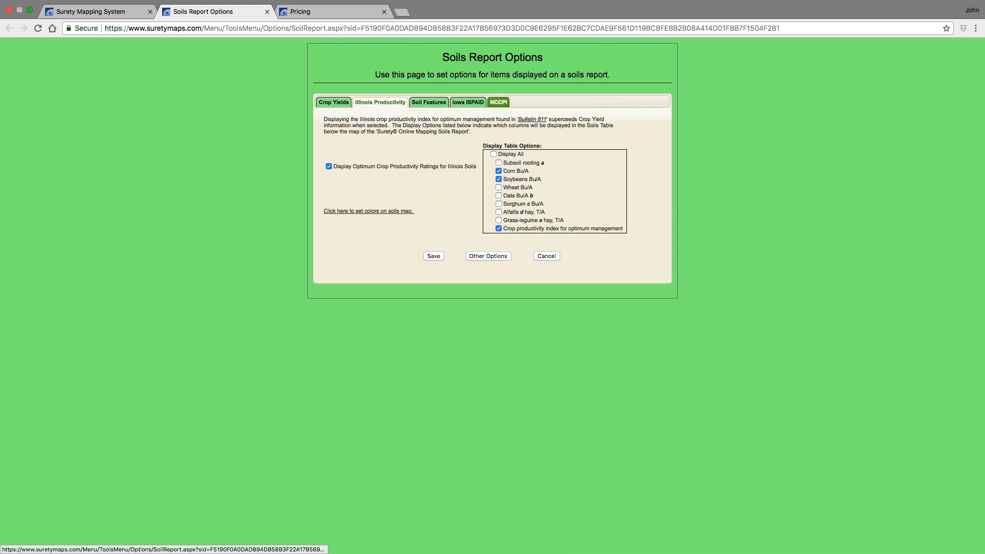
{"action": "left_click", "coordinate": [498, 102]}
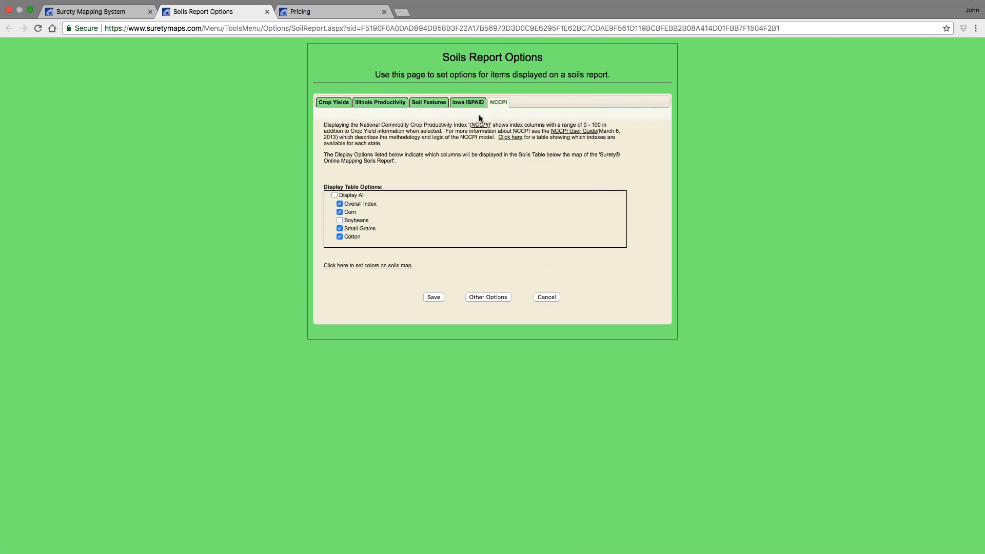
{"action": "left_click", "coordinate": [342, 105]}
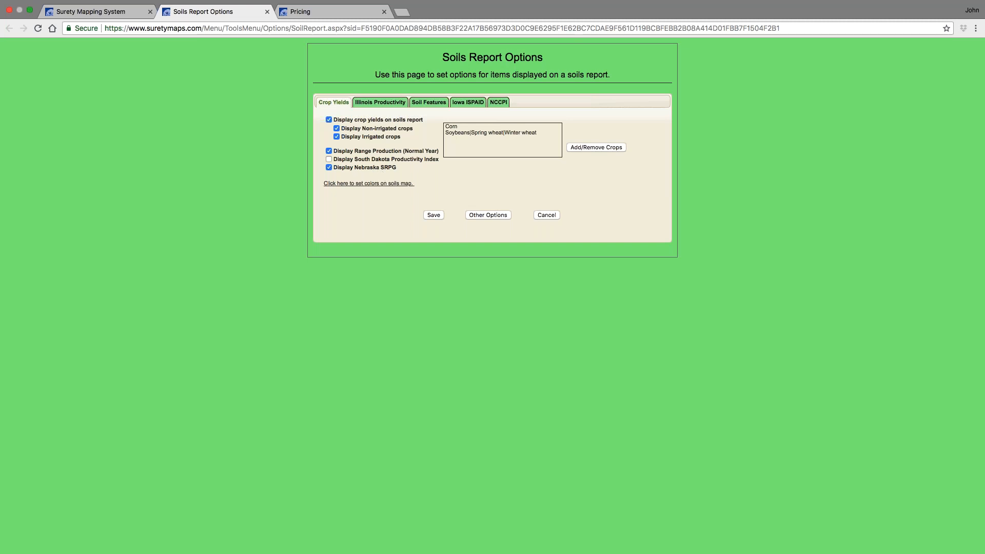
{"action": "left_click", "coordinate": [387, 102]}
{"action": "left_click", "coordinate": [429, 102]}
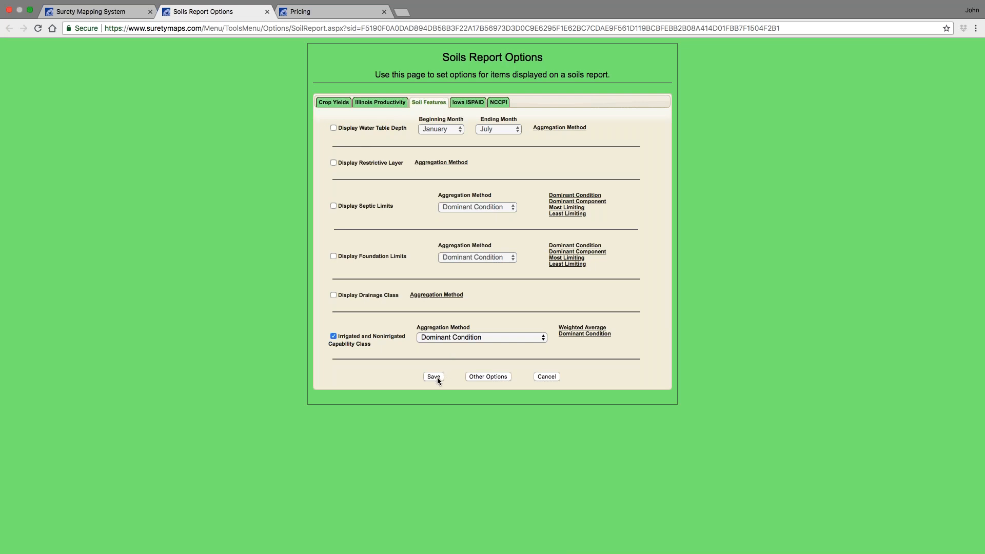
{"action": "left_click", "coordinate": [546, 376]}
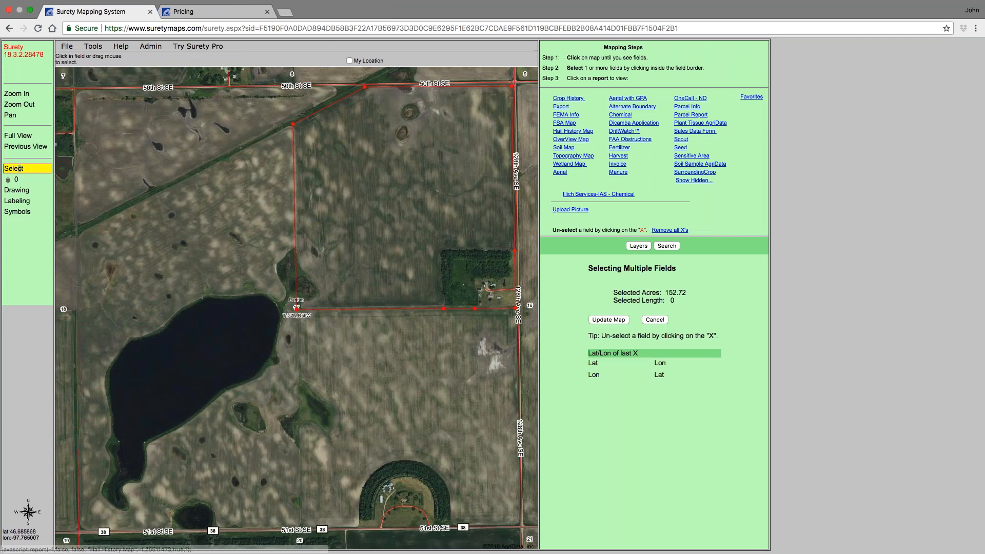
- Reopen the Soil Map report and check the available soils versions
{"action": "left_click", "coordinate": [566, 152]}
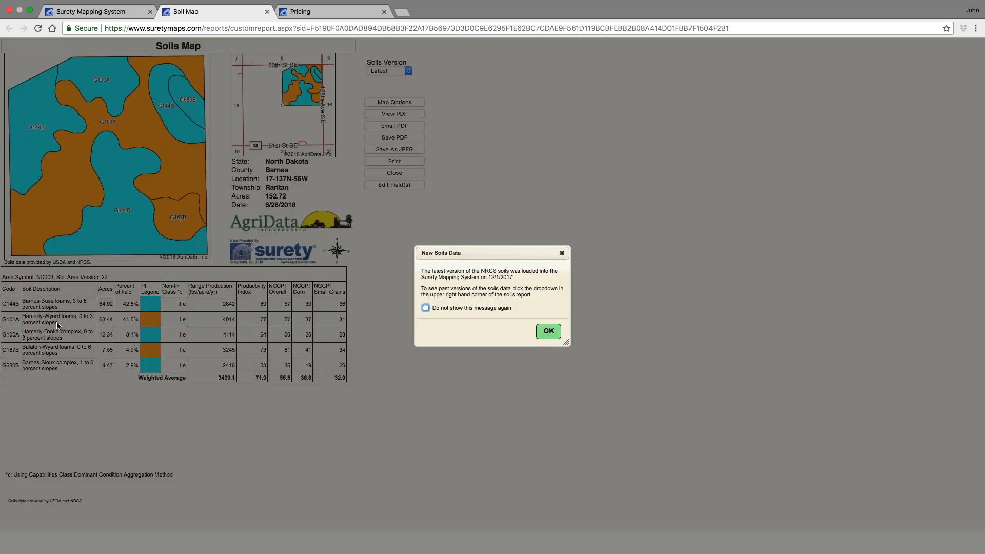
{"action": "key", "text": "Return"}
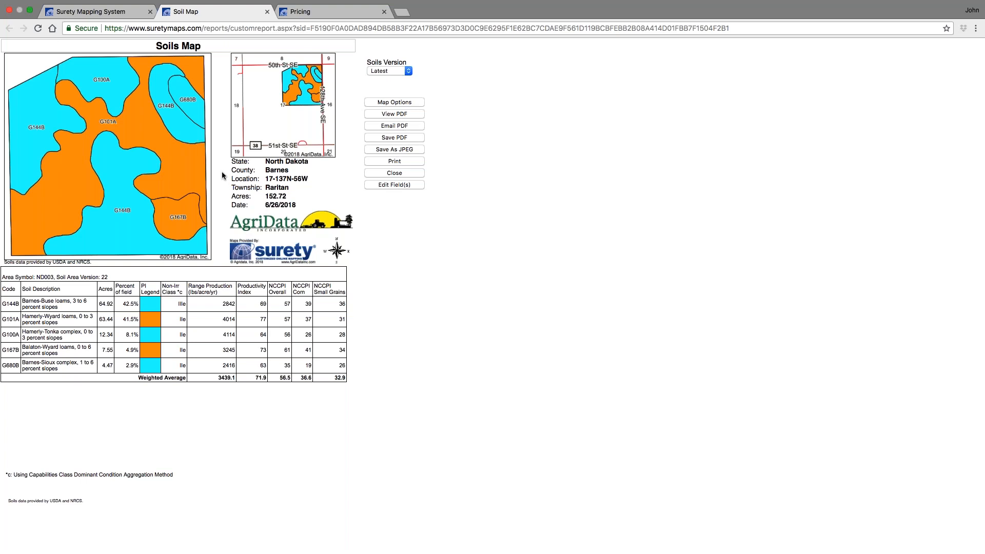
{"action": "left_click", "coordinate": [408, 72]}
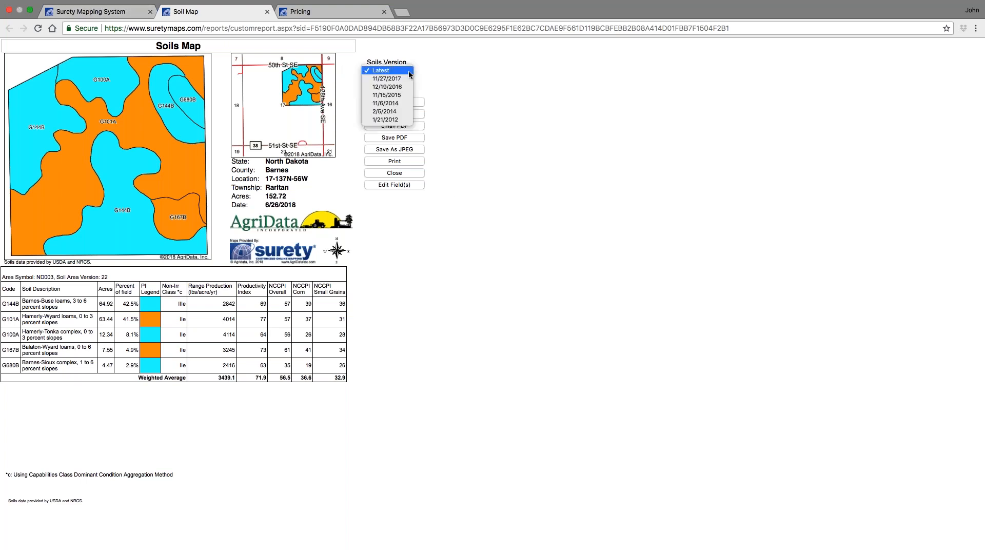
{"action": "left_click", "coordinate": [459, 76]}
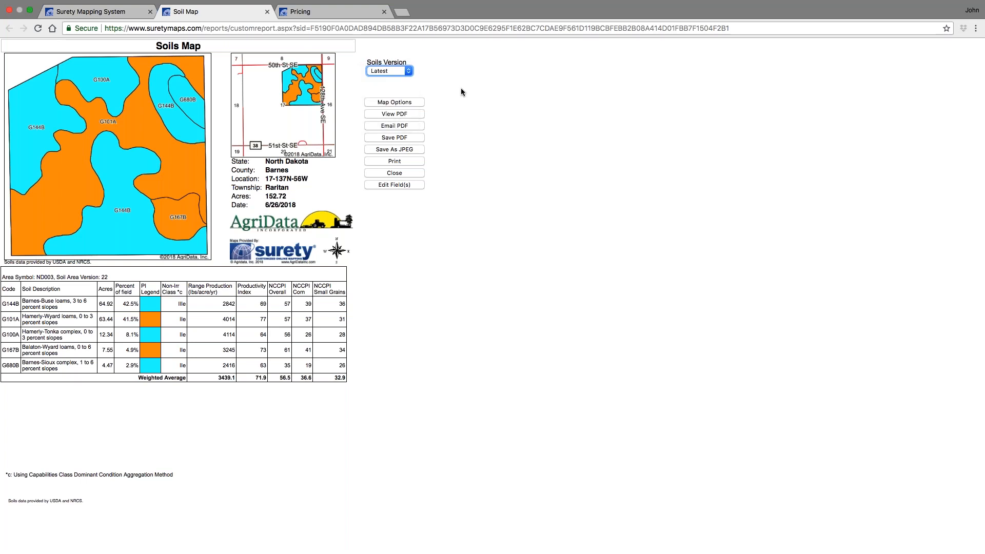
- Open the Options page and set printing to build maps to a PDF
{"action": "left_click", "coordinate": [98, 12]}
{"action": "left_click", "coordinate": [93, 46]}
{"action": "mouse_move", "coordinate": [128, 56]}
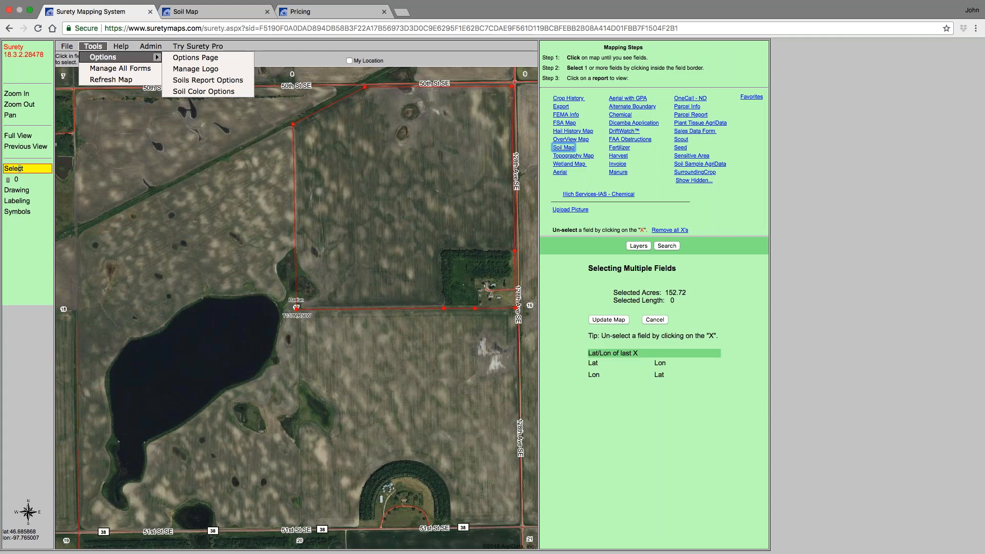
{"action": "left_click", "coordinate": [184, 57]}
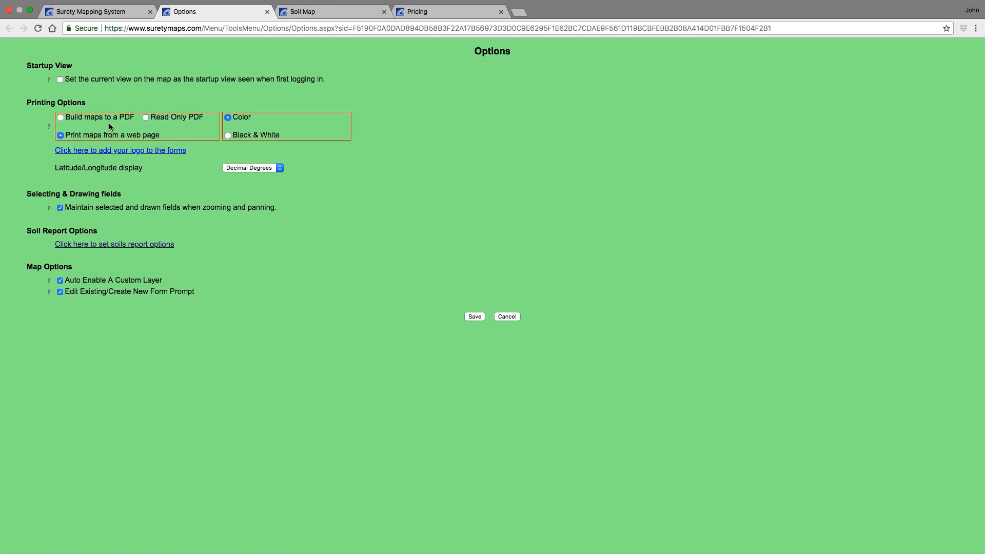
{"action": "left_click", "coordinate": [61, 118]}
{"action": "key", "text": "Return"}
- Close the old soil report and generate the Soil Map report again as a PDF
{"action": "left_click", "coordinate": [344, 12]}
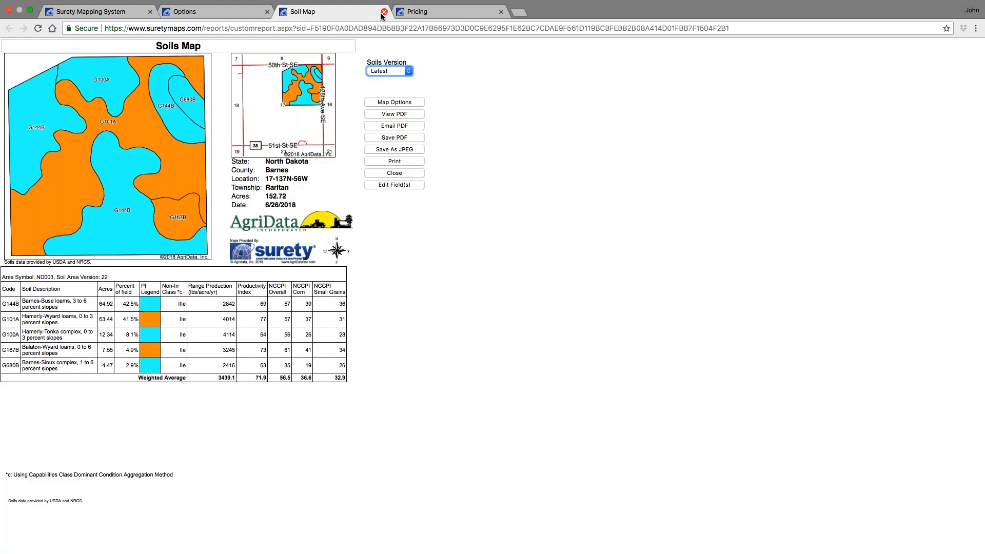
{"action": "left_click", "coordinate": [384, 11]}
{"action": "left_click", "coordinate": [92, 12]}
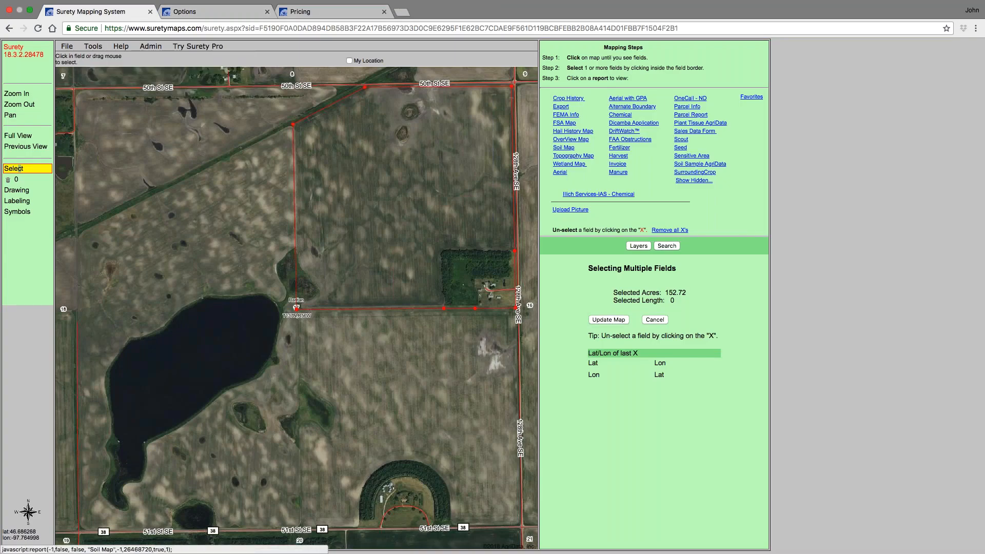
{"action": "left_click", "coordinate": [563, 148]}
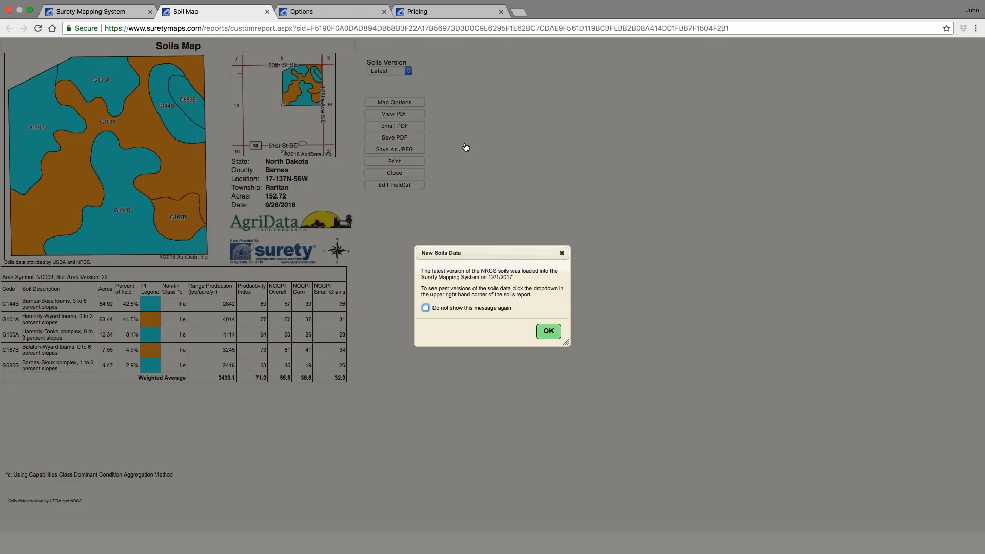
{"action": "left_click", "coordinate": [548, 331]}
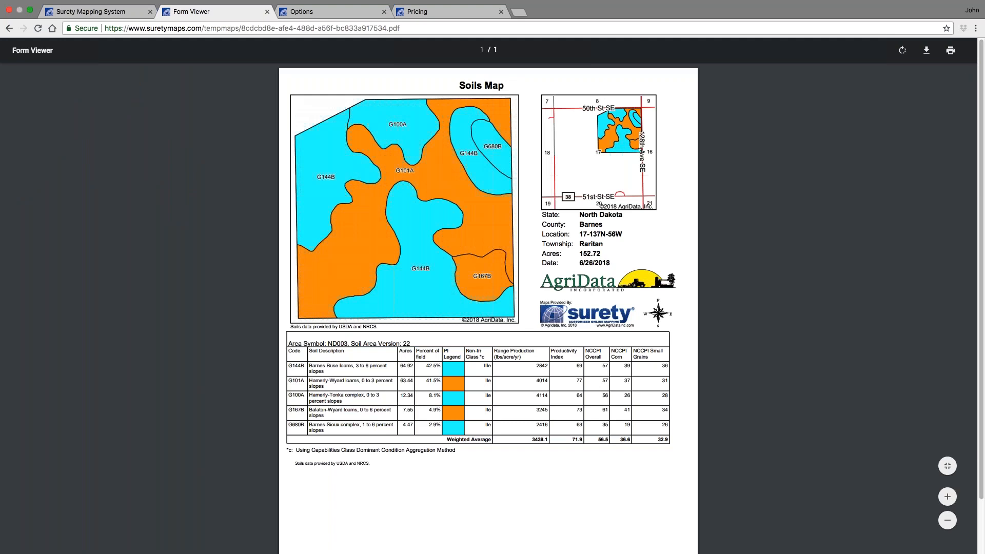
- Close the PDF and switch printing back to print maps from a web page, saving the options
{"action": "left_click", "coordinate": [267, 12]}
{"action": "left_click", "coordinate": [221, 11]}
{"action": "left_click", "coordinate": [61, 136]}
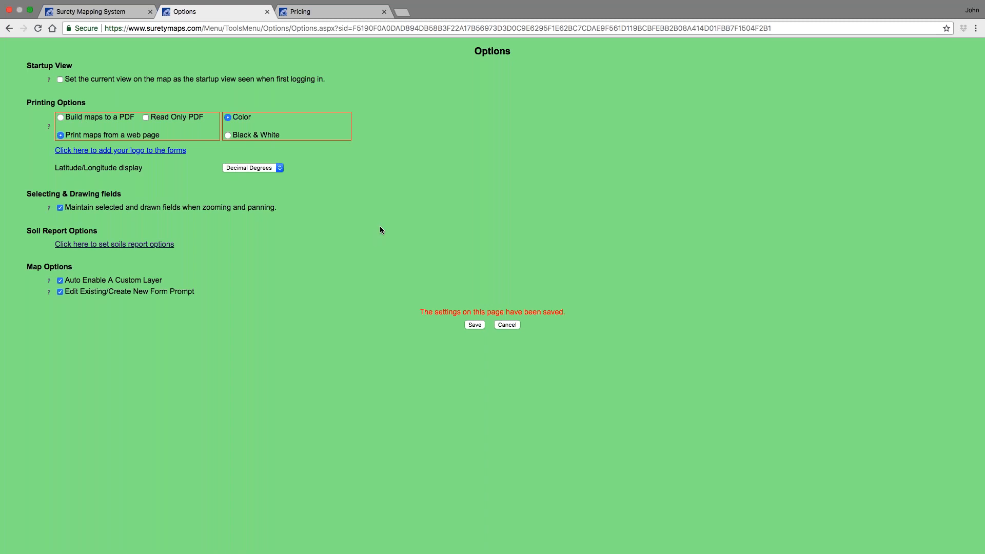
{"action": "left_click", "coordinate": [475, 325]}
- Close the Options page and open the Soil Map report again for the selected fields
{"action": "left_click", "coordinate": [267, 11]}
{"action": "left_click", "coordinate": [123, 12]}
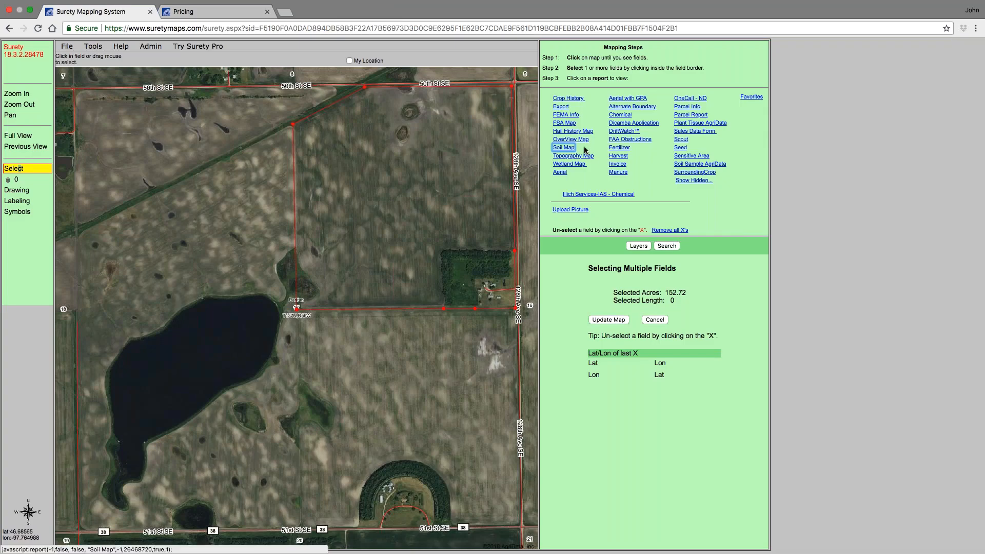
{"action": "left_click", "coordinate": [560, 149]}
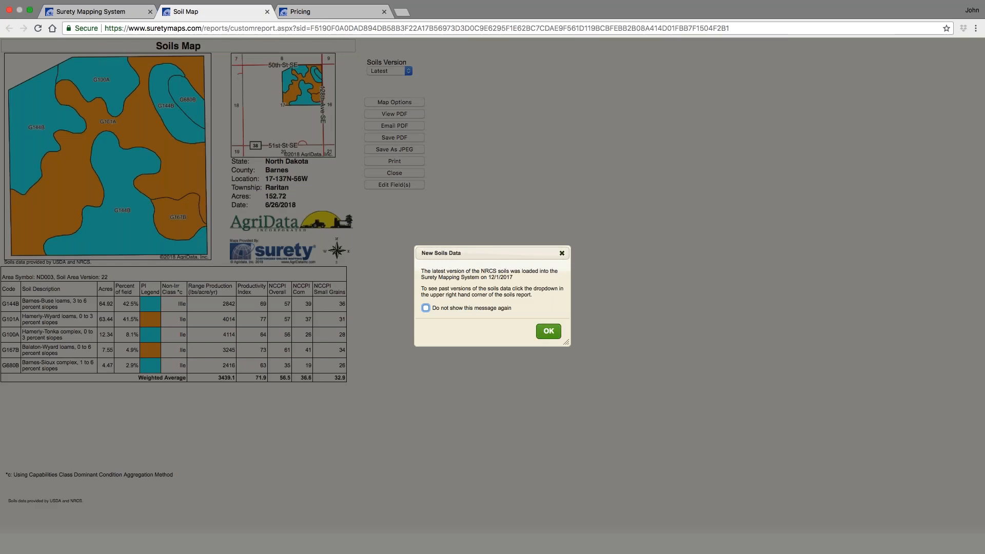
{"action": "left_click", "coordinate": [550, 331]}
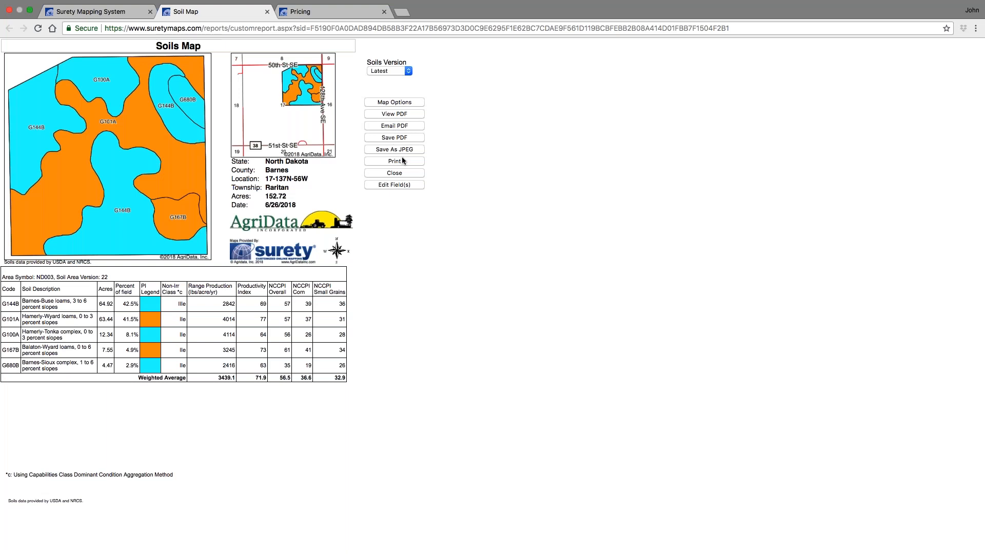
- Check the report's map options, then close and reopen the Soil Map report
{"action": "left_click", "coordinate": [396, 103]}
{"action": "left_click", "coordinate": [546, 240]}
{"action": "left_click", "coordinate": [267, 14]}
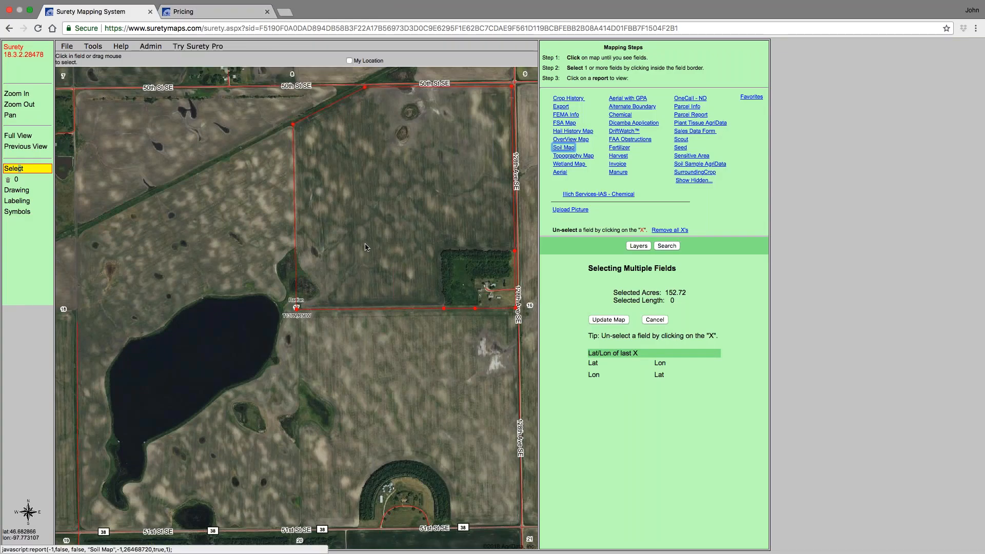
{"action": "left_click", "coordinate": [560, 149]}
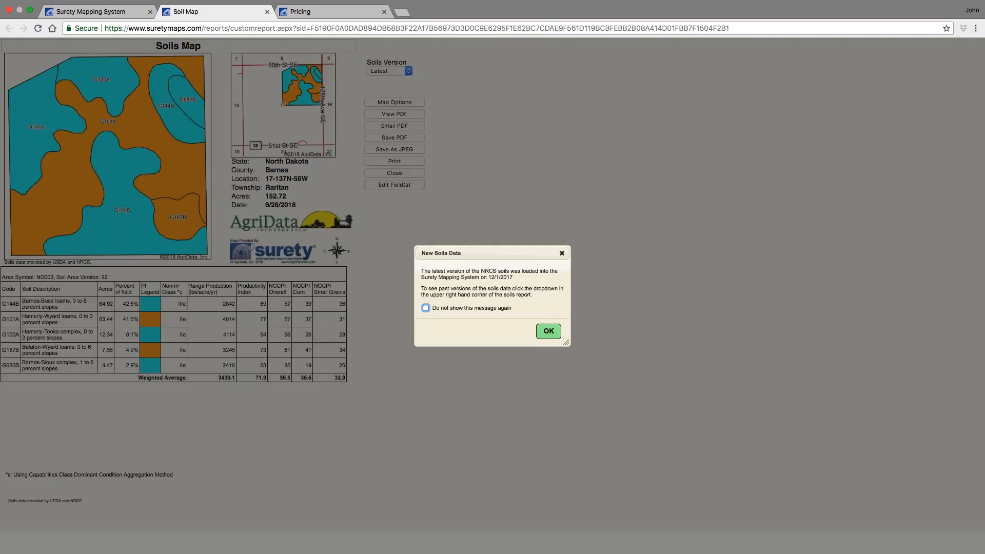
{"action": "left_click", "coordinate": [547, 331]}
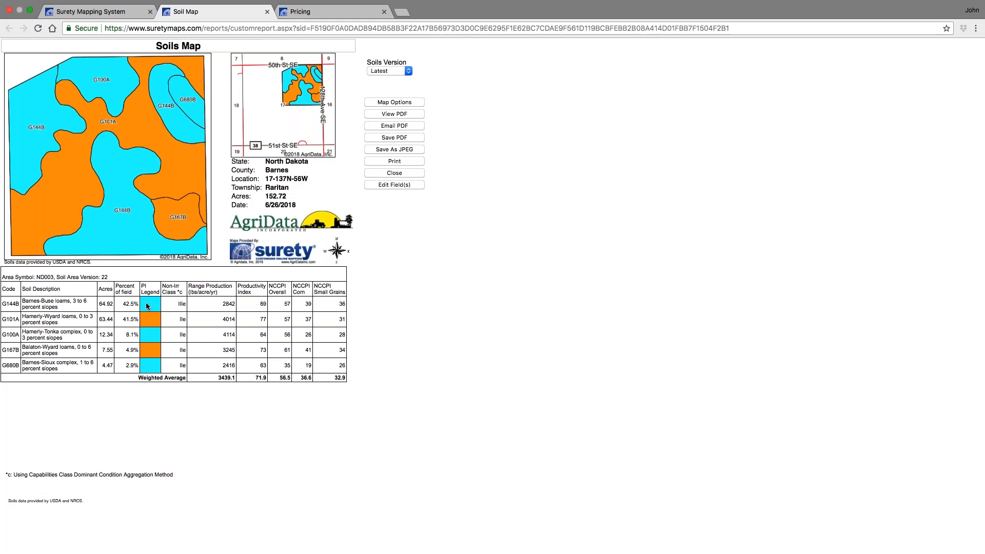
- Return to the mapping system and open the Soil Color Options, scrolling across all the index color tables
{"action": "left_click", "coordinate": [90, 11]}
{"action": "left_click", "coordinate": [93, 46]}
{"action": "mouse_move", "coordinate": [108, 57]}
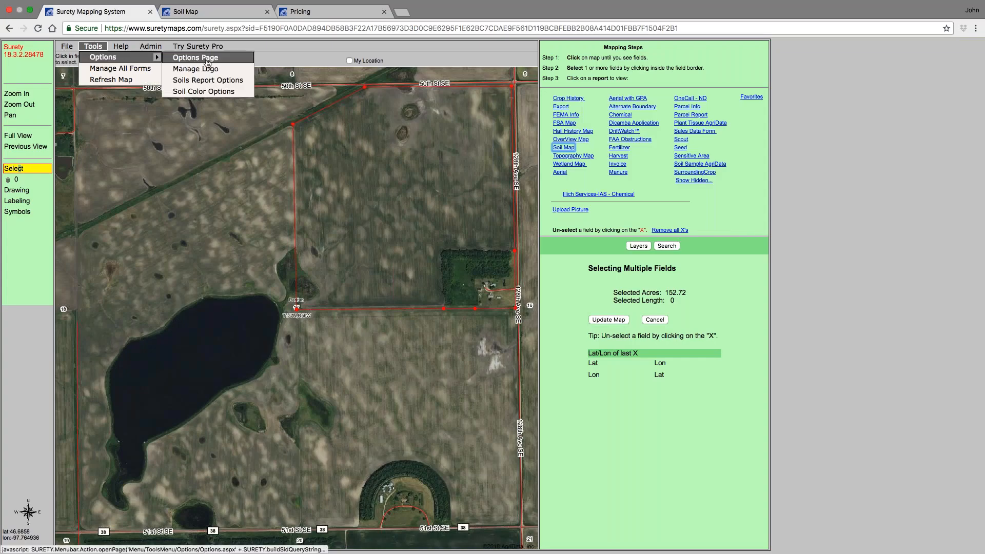
{"action": "left_click", "coordinate": [216, 91]}
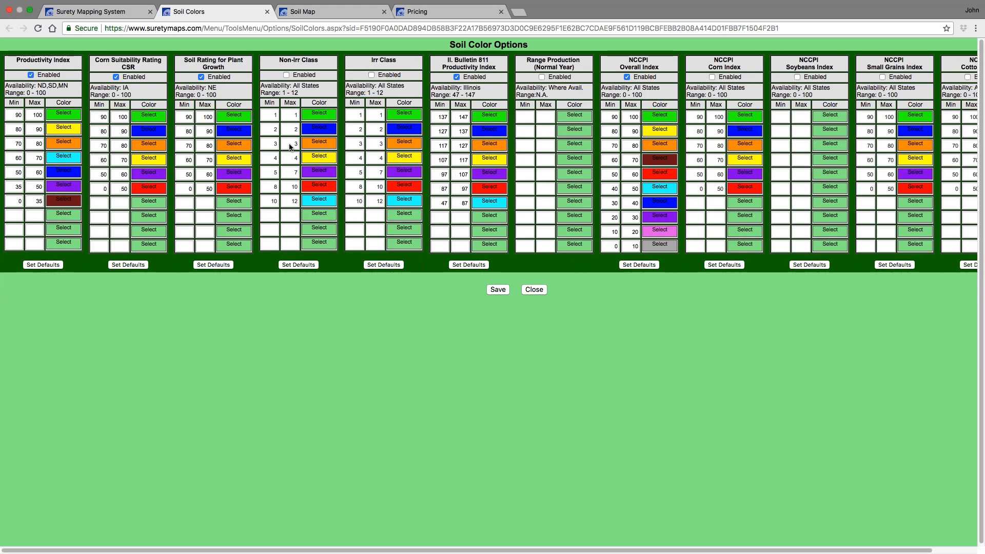
{"action": "left_click_drag", "start_coordinate": [563, 549], "coordinate": [629, 550]}
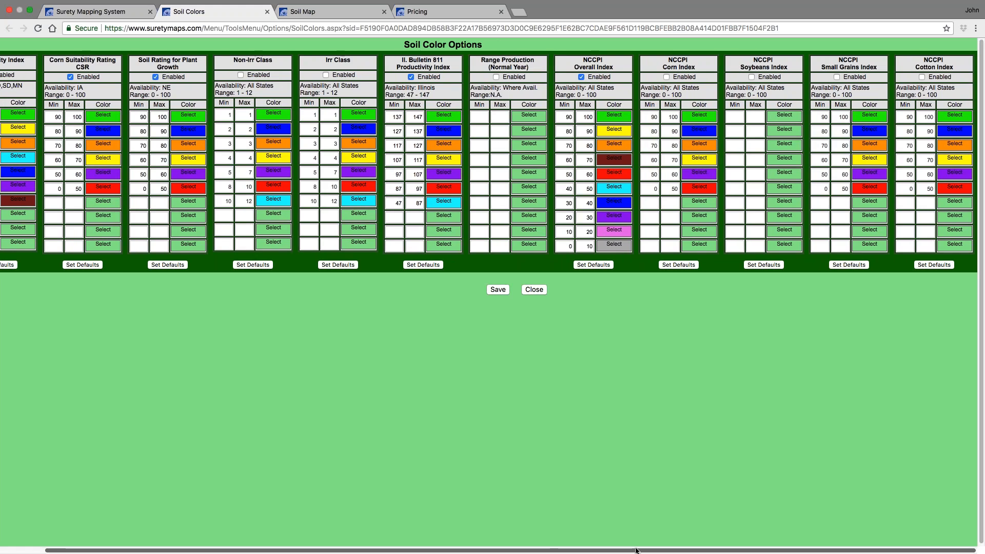
{"action": "left_click_drag", "start_coordinate": [637, 550], "coordinate": [591, 550]}
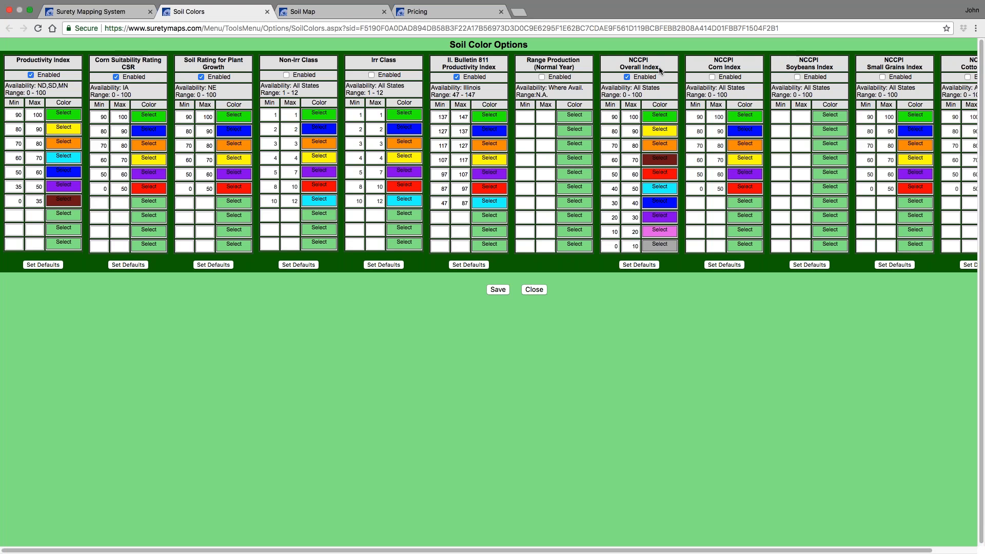
- Toggle the Enabled boxes for Productivity Index, Corn Suitability Rating CSR, Soil Rating for Plant Growth and Illinois Bulletin 811
{"action": "left_click", "coordinate": [31, 75]}
{"action": "left_click", "coordinate": [116, 77]}
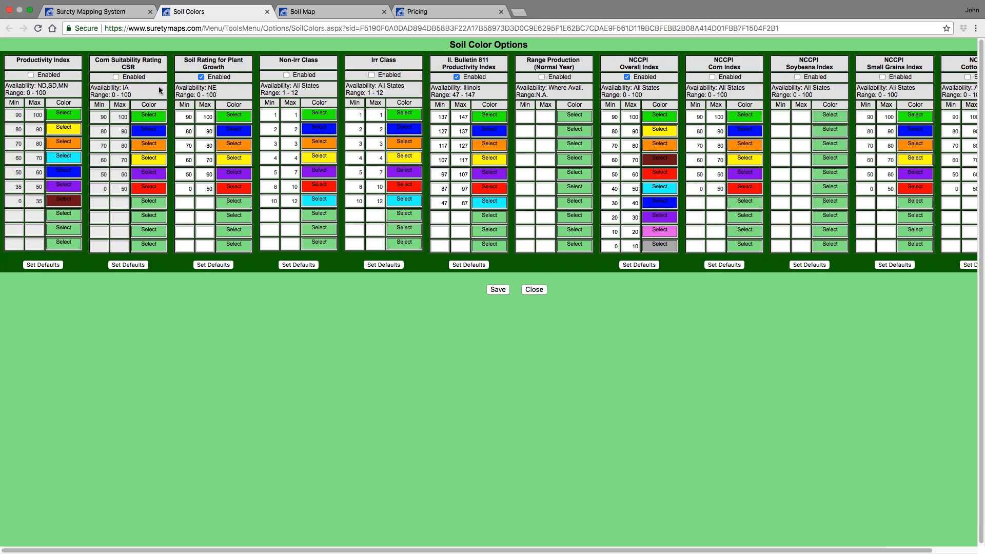
{"action": "left_click", "coordinate": [201, 77]}
{"action": "left_click", "coordinate": [456, 77]}
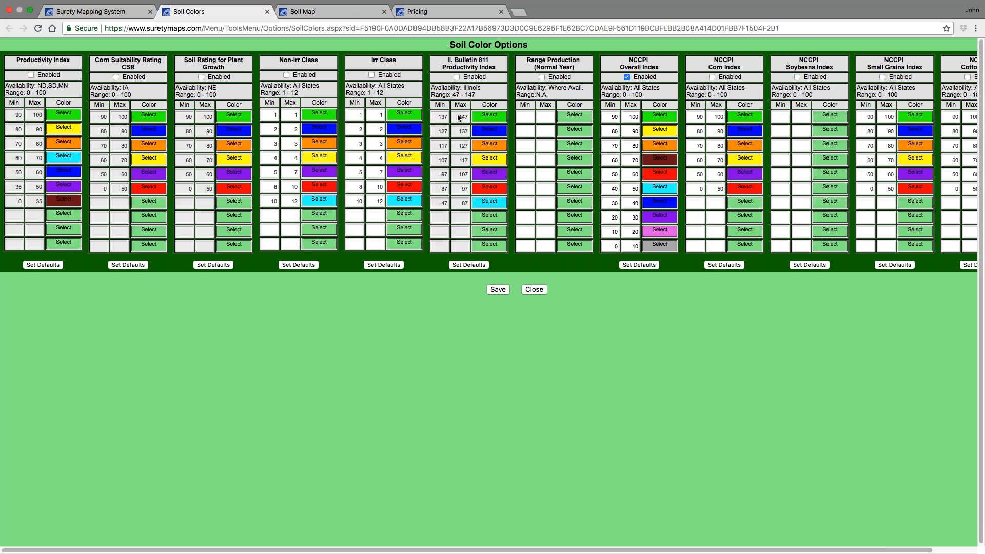
{"action": "left_click", "coordinate": [31, 75]}
{"action": "left_click", "coordinate": [116, 77]}
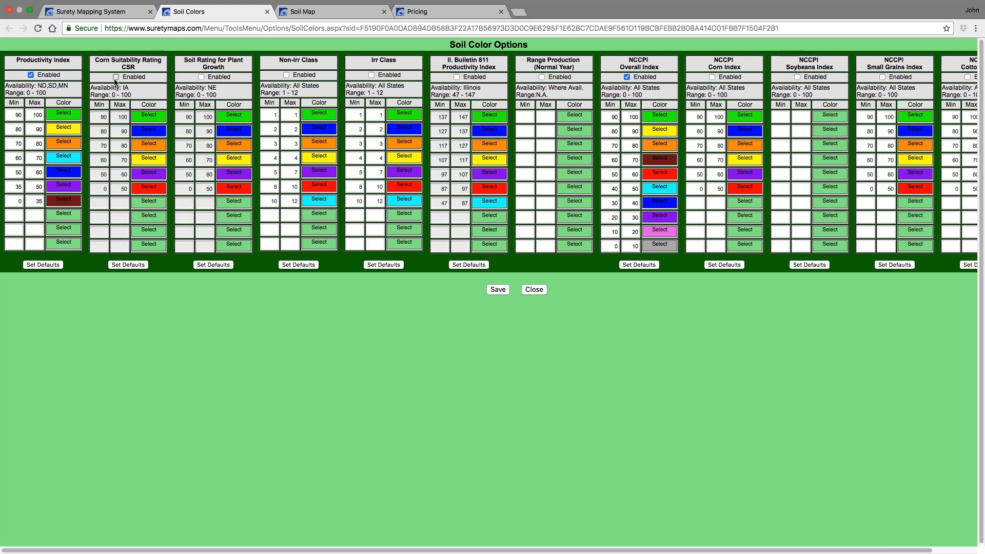
{"action": "left_click", "coordinate": [456, 77]}
- Reset the first Irr Class range's color and close the Soil Color Options without saving
{"action": "left_click", "coordinate": [404, 114]}
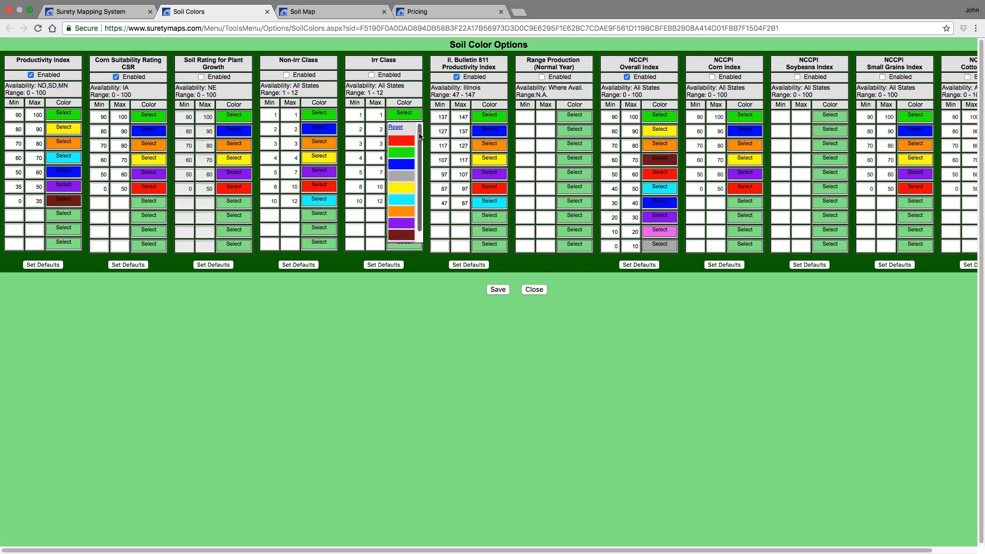
{"action": "scroll", "coordinate": [418, 174], "scroll_direction": "down", "scroll_amount": 1}
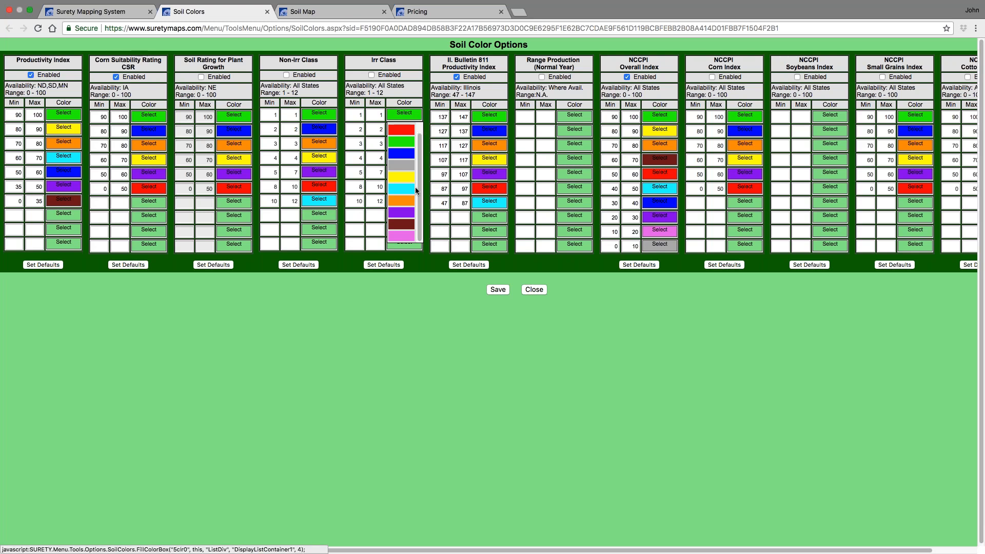
{"action": "scroll", "coordinate": [415, 187], "scroll_direction": "up", "scroll_amount": 2}
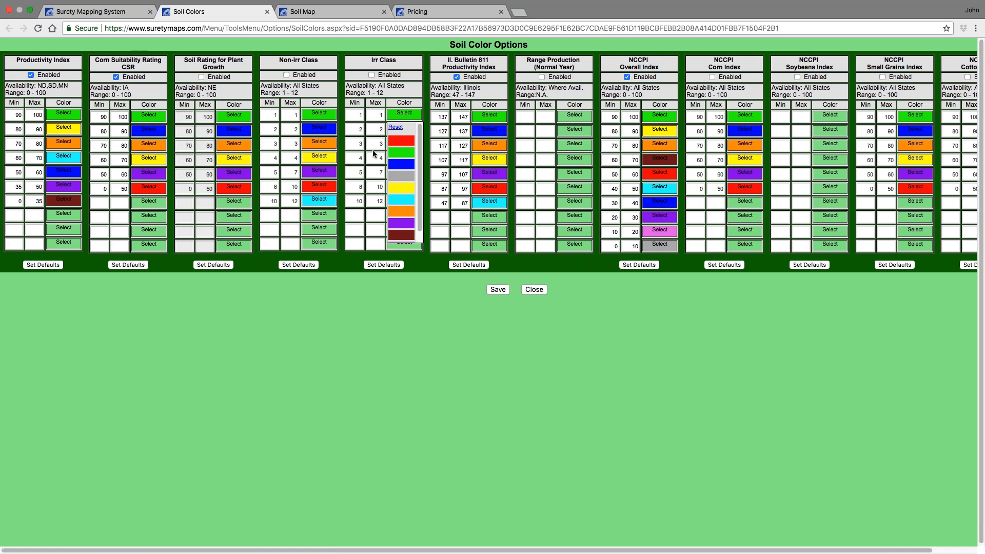
{"action": "left_click", "coordinate": [395, 127]}
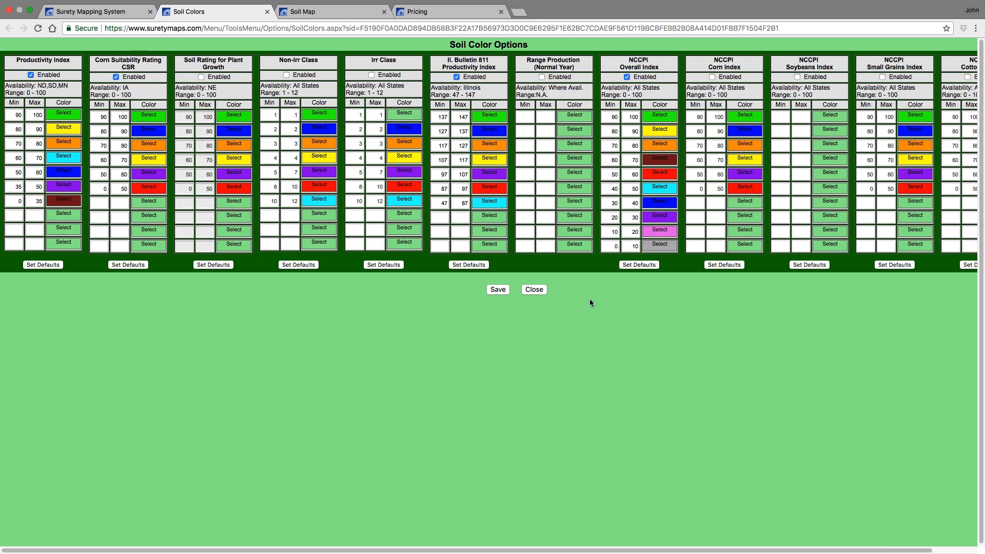
{"action": "left_click", "coordinate": [268, 11]}
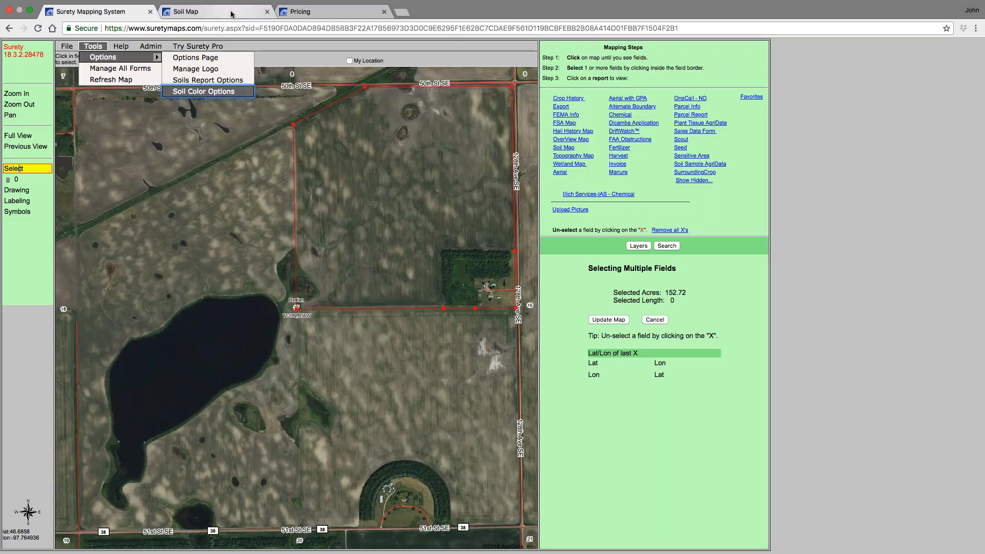
- Close the Soil Map report tab and return to the mapping system
{"action": "left_click", "coordinate": [232, 10]}
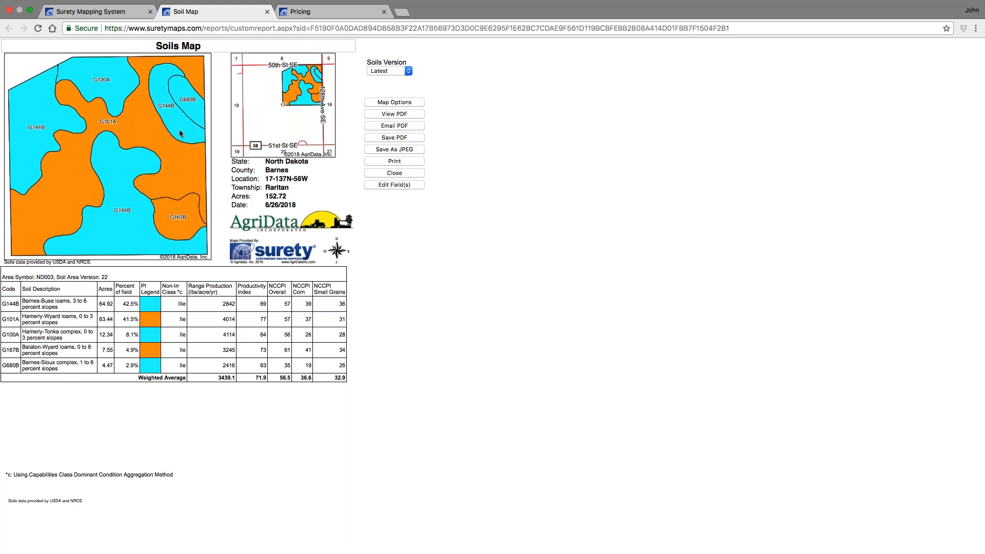
{"action": "left_click", "coordinate": [268, 12]}
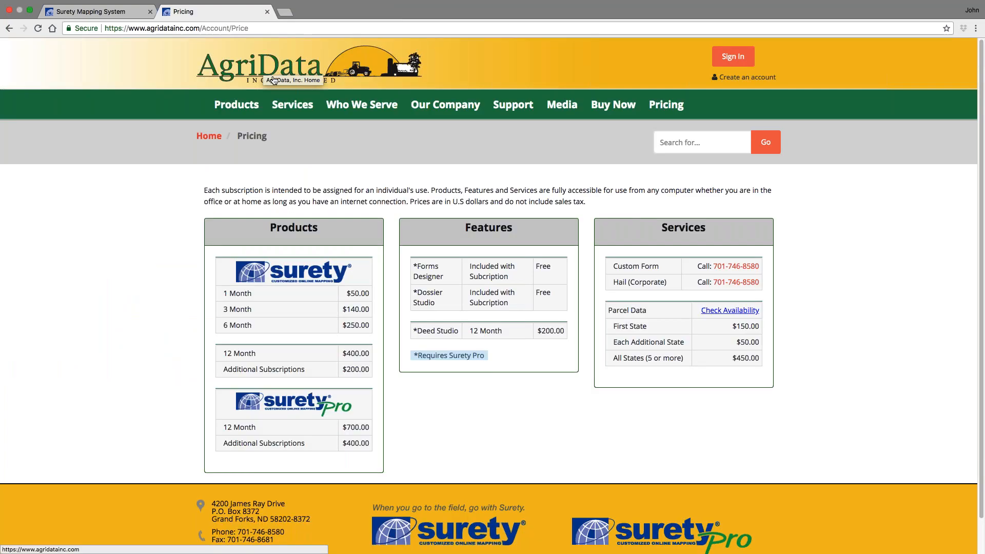
{"action": "left_click", "coordinate": [90, 11]}
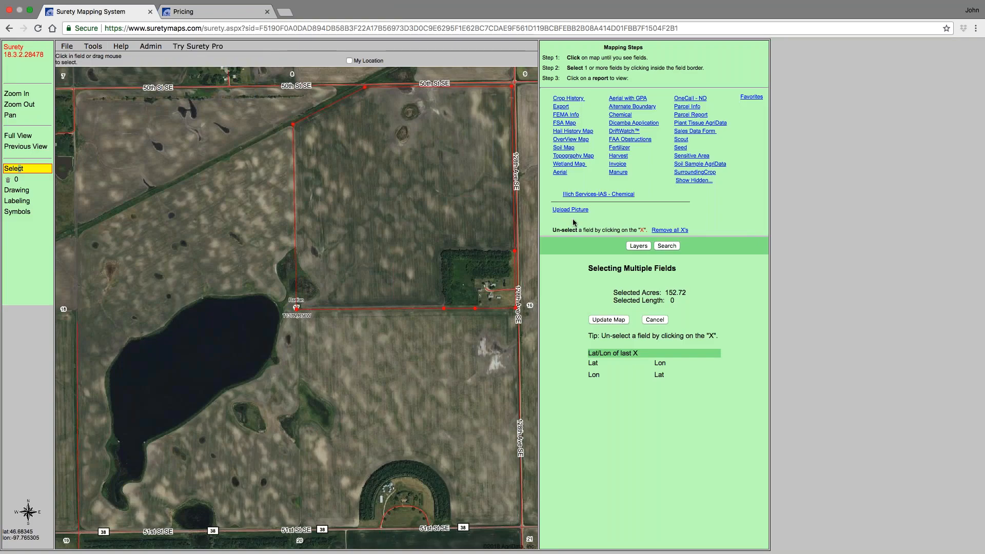
- Go to the full map view, zoom in near Rustad, and turn on the FSA Fields layer
{"action": "left_click", "coordinate": [10, 190]}
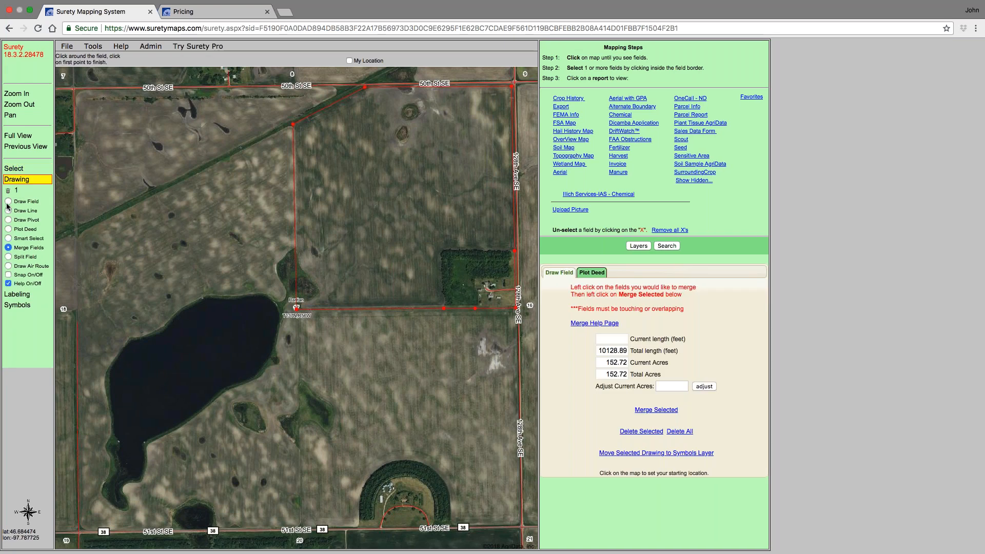
{"action": "left_click", "coordinate": [8, 191]}
{"action": "left_click", "coordinate": [571, 87]}
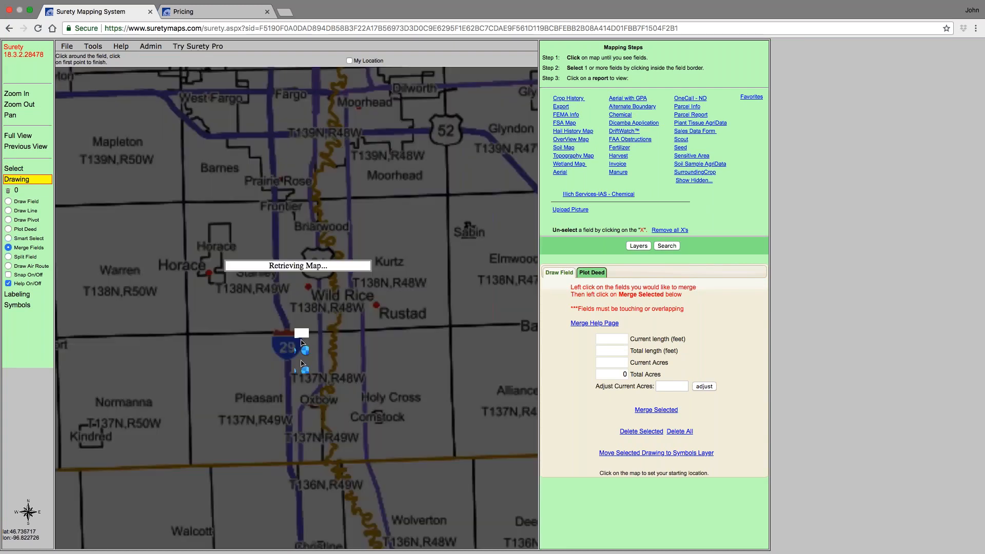
{"action": "left_click", "coordinate": [296, 335]}
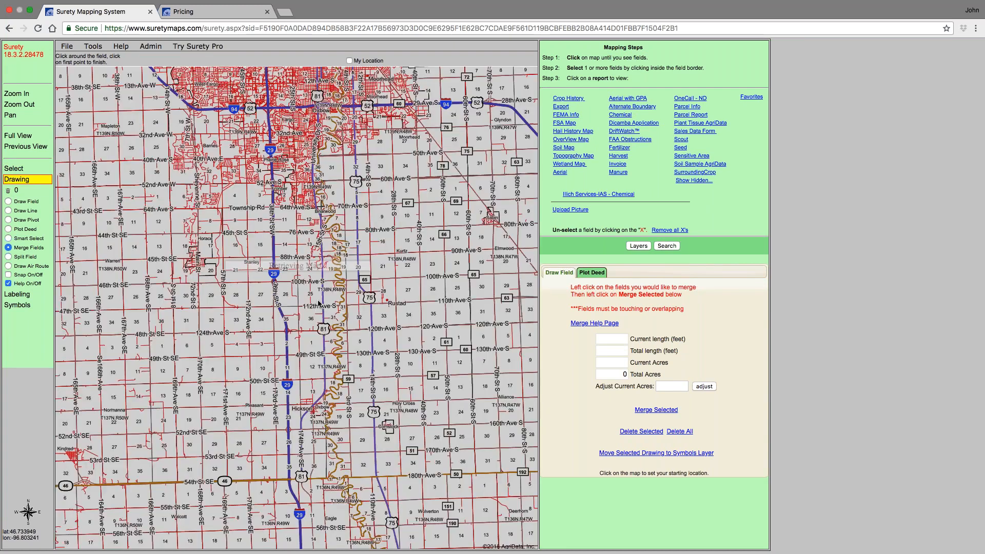
{"action": "left_click", "coordinate": [342, 293]}
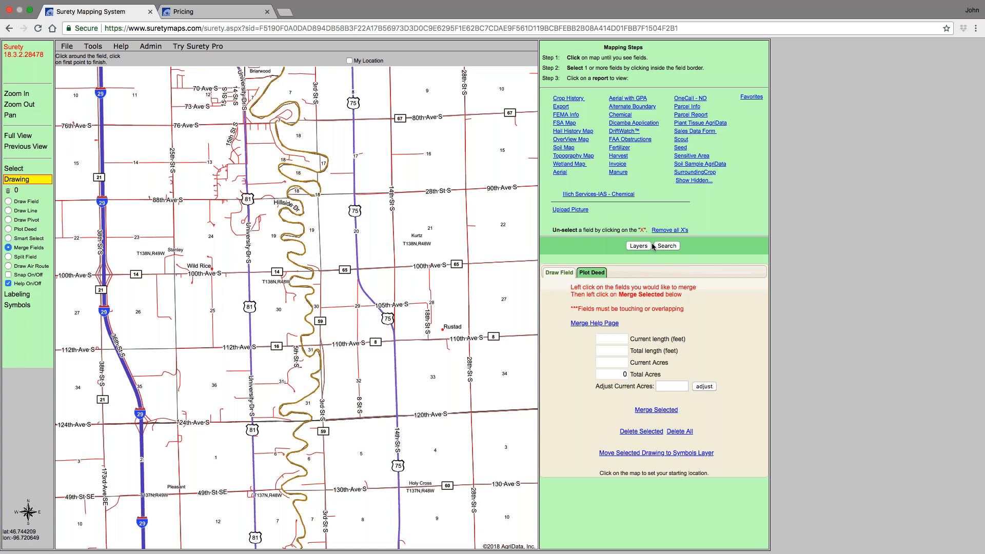
{"action": "left_click", "coordinate": [639, 246]}
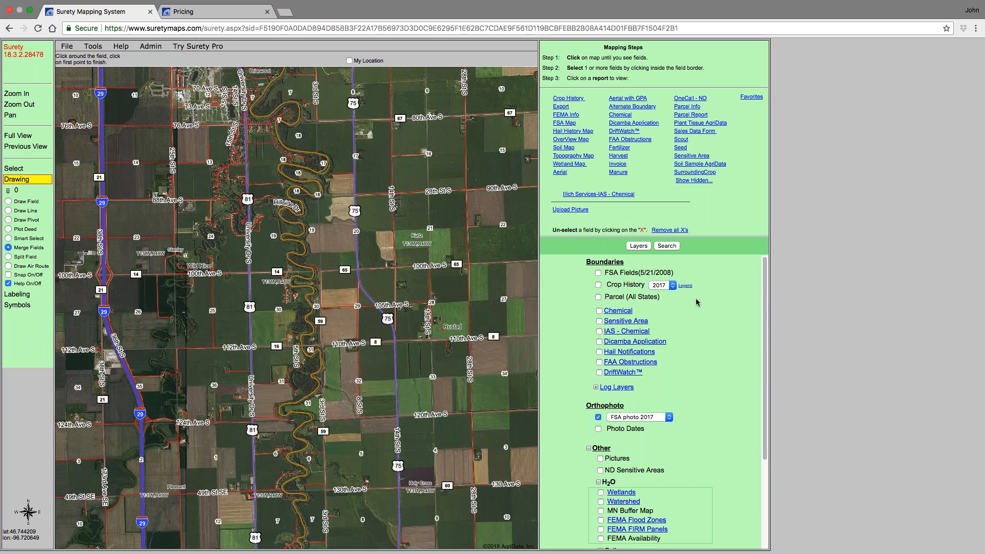
{"action": "left_click", "coordinate": [599, 273]}
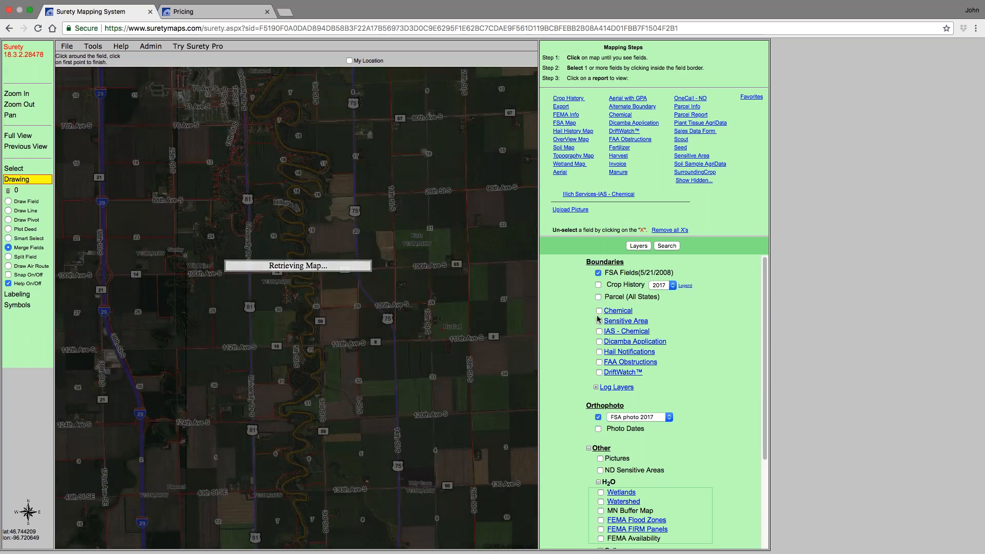
- Turn on the FEMA Flood Zones layer and turn off the FSA photo 2017 and FSA Fields layers
{"action": "scroll", "coordinate": [579, 372], "scroll_direction": "down", "scroll_amount": 1}
{"action": "scroll", "coordinate": [579, 372], "scroll_direction": "down", "scroll_amount": 5}
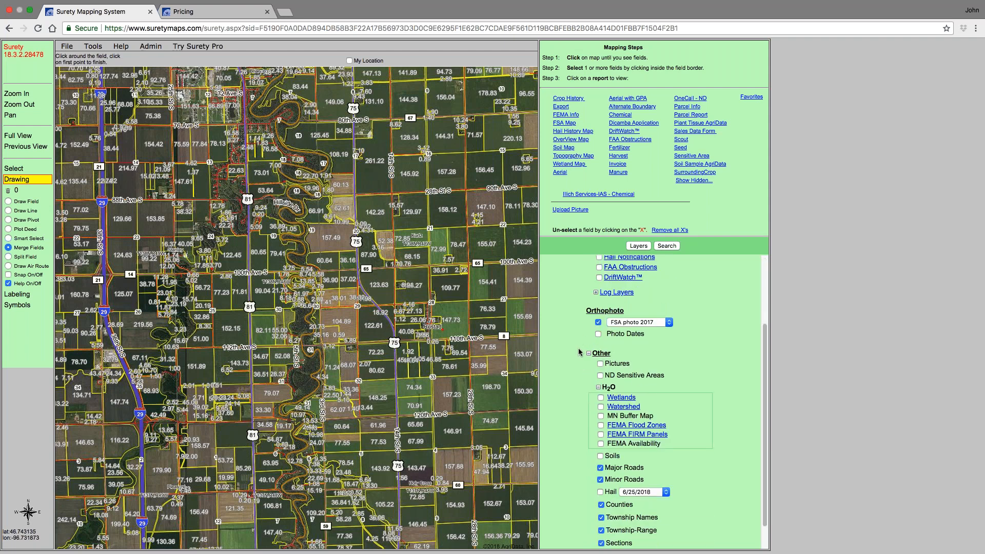
{"action": "scroll", "coordinate": [579, 352], "scroll_direction": "down", "scroll_amount": 1}
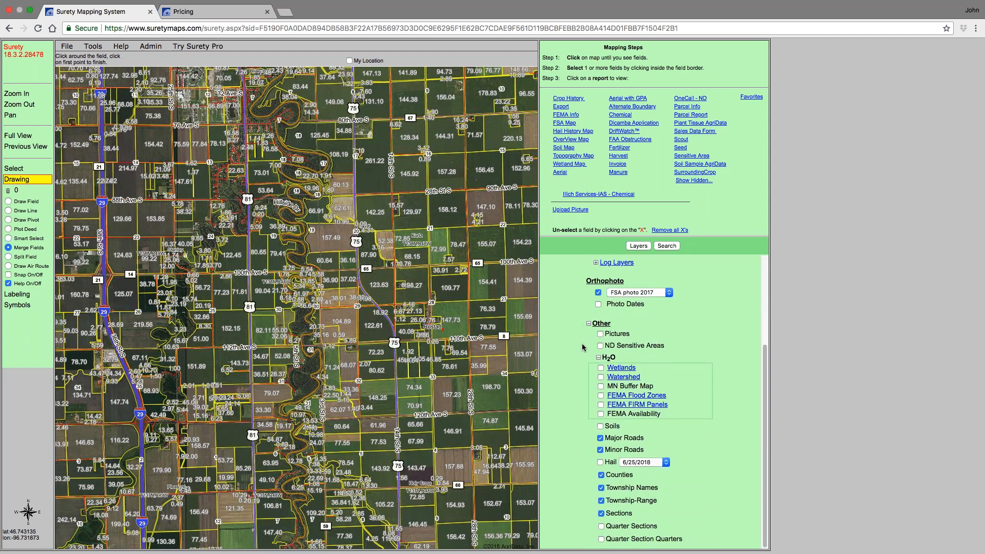
{"action": "left_click", "coordinate": [589, 324]}
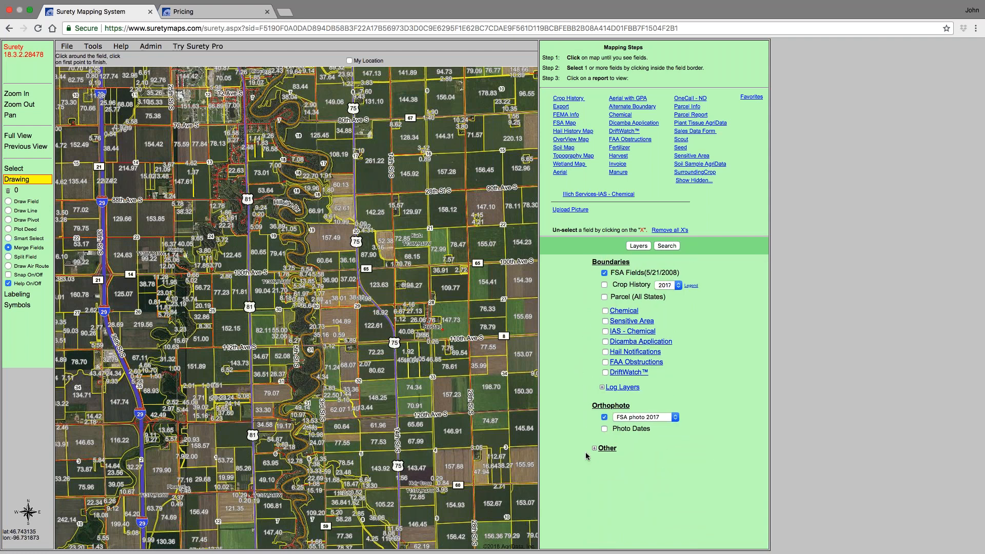
{"action": "left_click", "coordinate": [586, 452]}
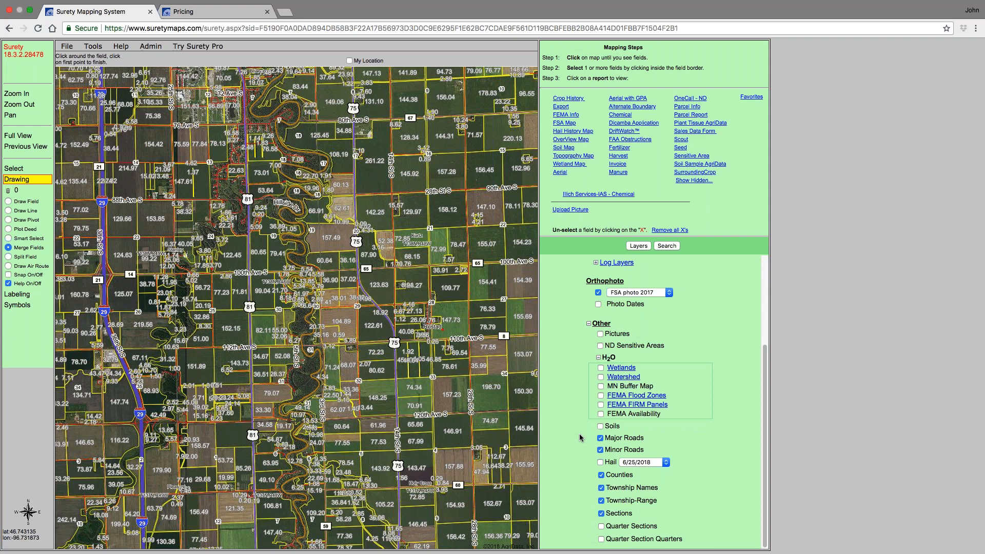
{"action": "left_click", "coordinate": [599, 357]}
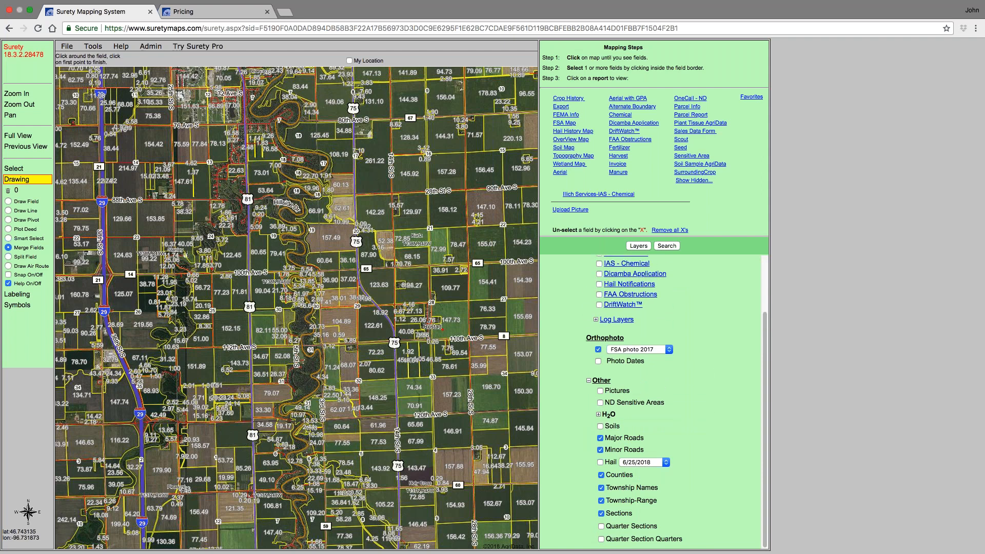
{"action": "left_click", "coordinate": [598, 414]}
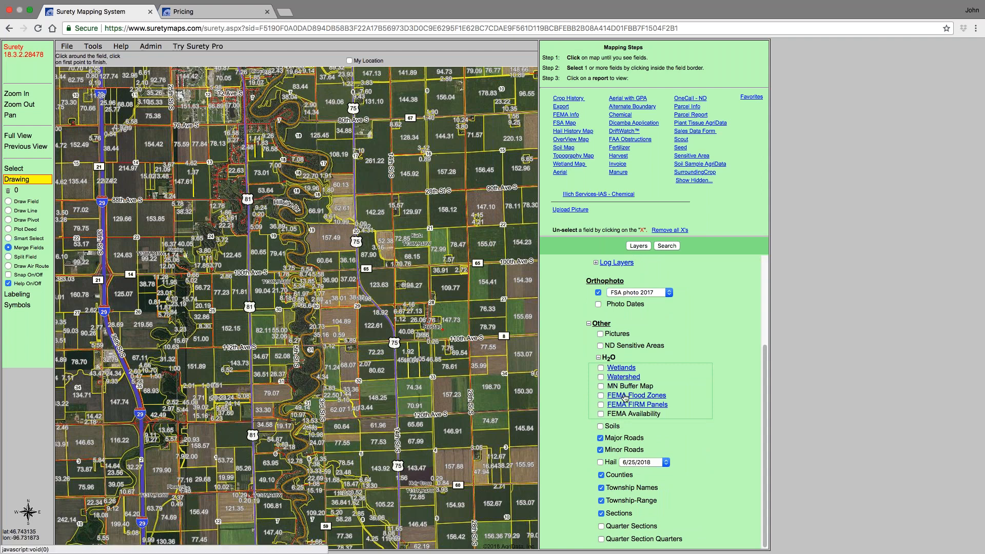
{"action": "left_click", "coordinate": [601, 397]}
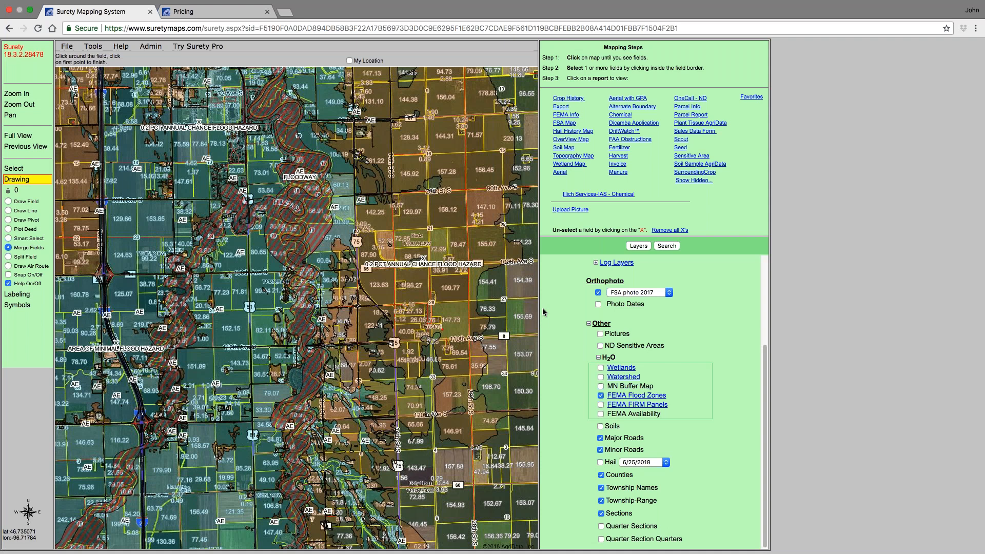
{"action": "left_click", "coordinate": [599, 293]}
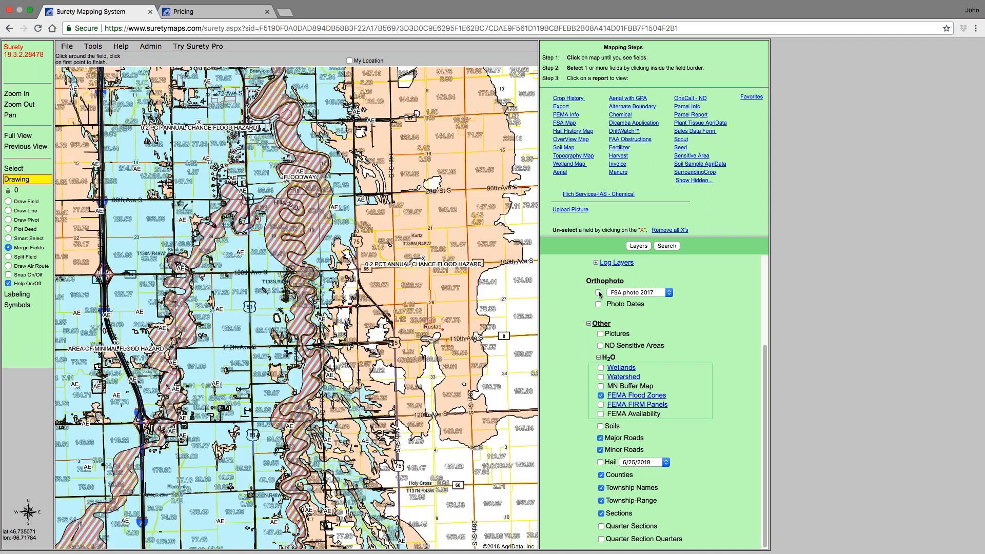
{"action": "left_click", "coordinate": [598, 272]}
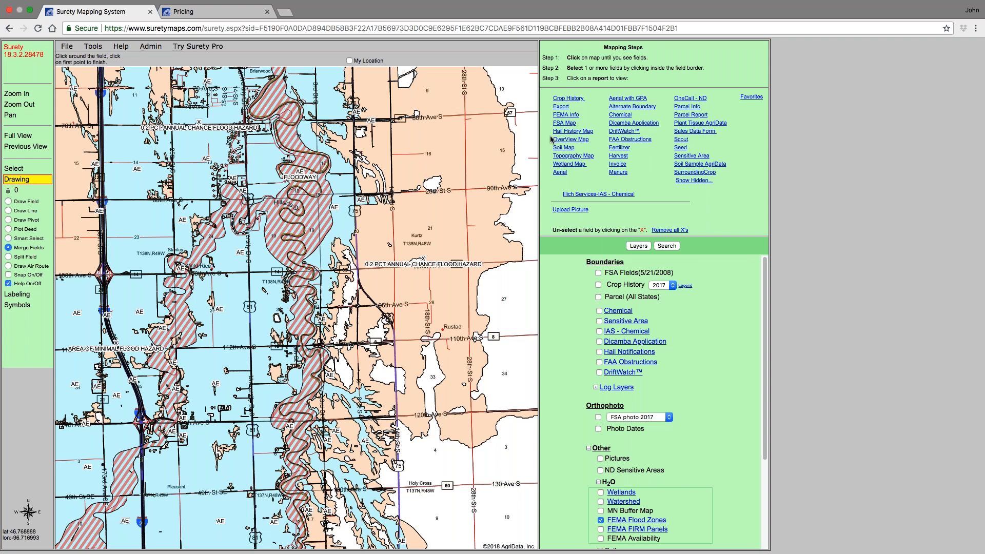
- Generate the FSA Map report of the flood zone view and close its tab
{"action": "left_click", "coordinate": [565, 124]}
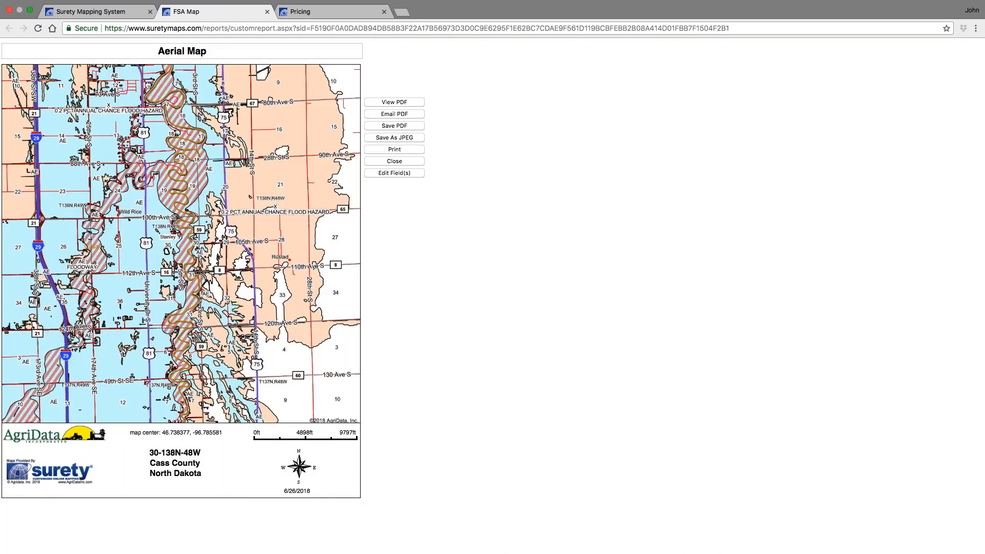
{"action": "left_click", "coordinate": [266, 12]}
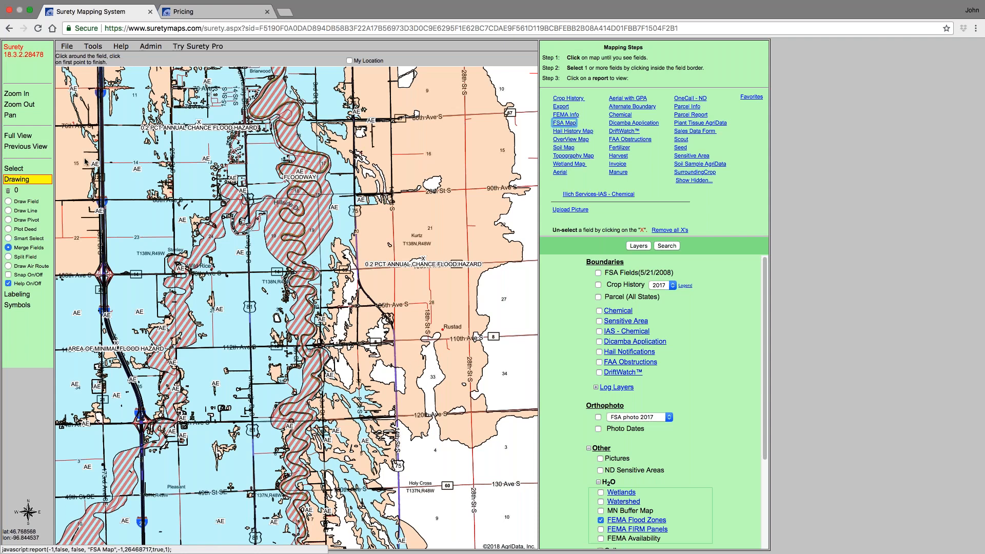
- Zoom in on the flood zone map around Kurtz and 110th Ave S
{"action": "left_click", "coordinate": [67, 46]}
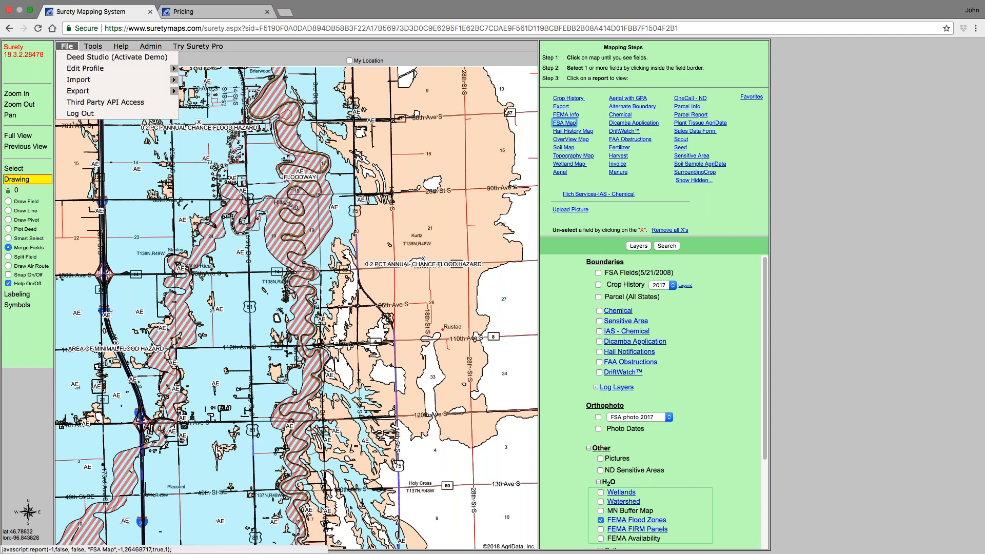
{"action": "left_click", "coordinate": [17, 93]}
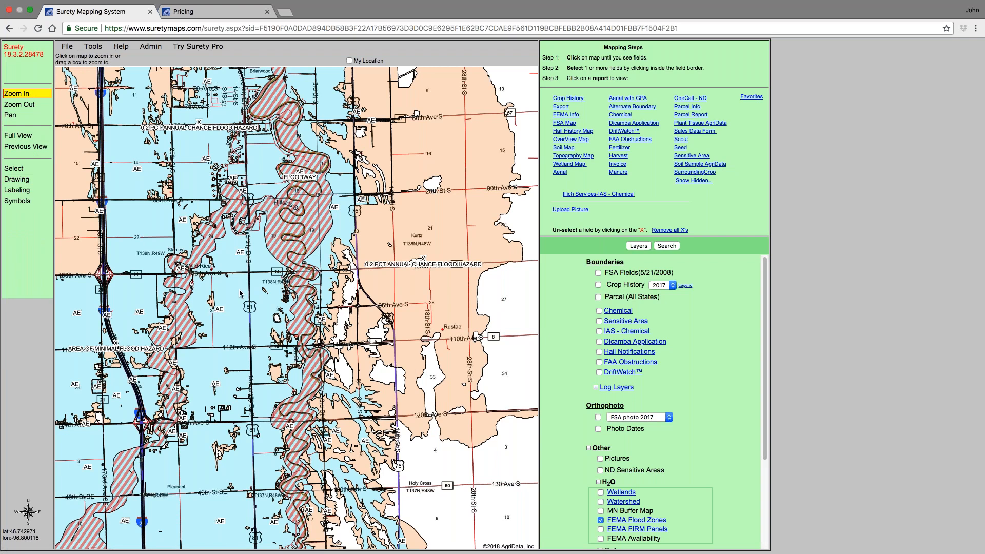
{"action": "left_click", "coordinate": [348, 365]}
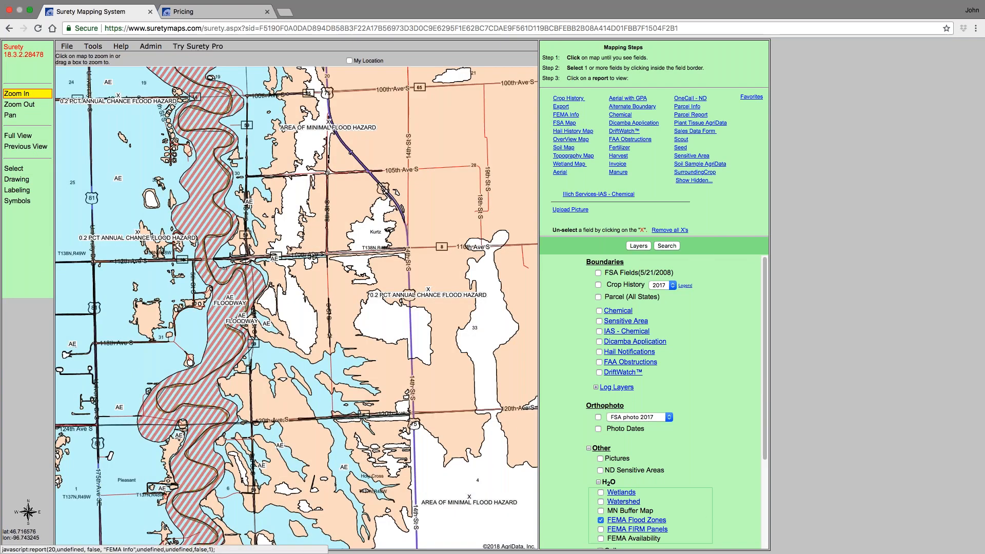
- Open the FSA Map report again, highlight its editable Aerial Map title, and close the report tab
{"action": "left_click", "coordinate": [565, 123]}
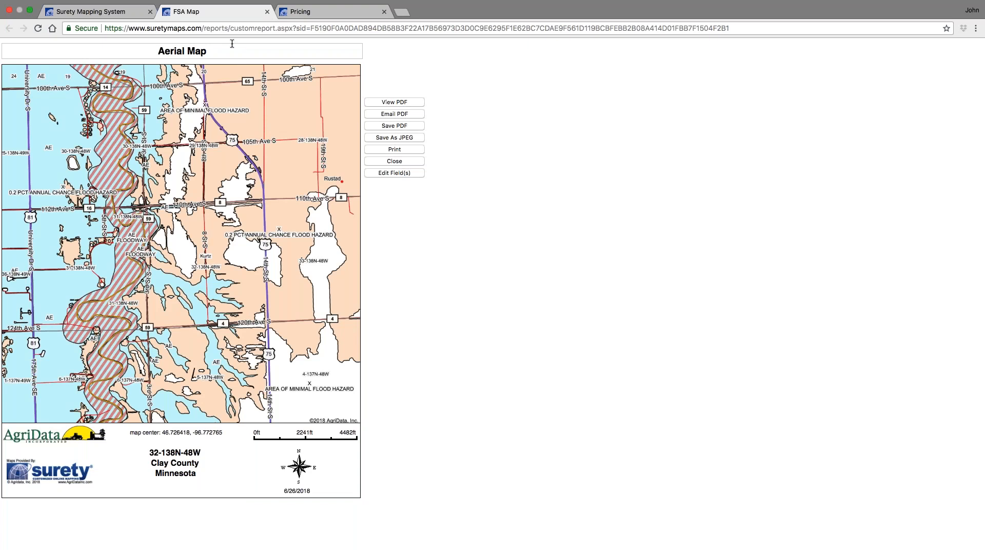
{"action": "left_click_drag", "start_coordinate": [209, 50], "coordinate": [158, 44]}
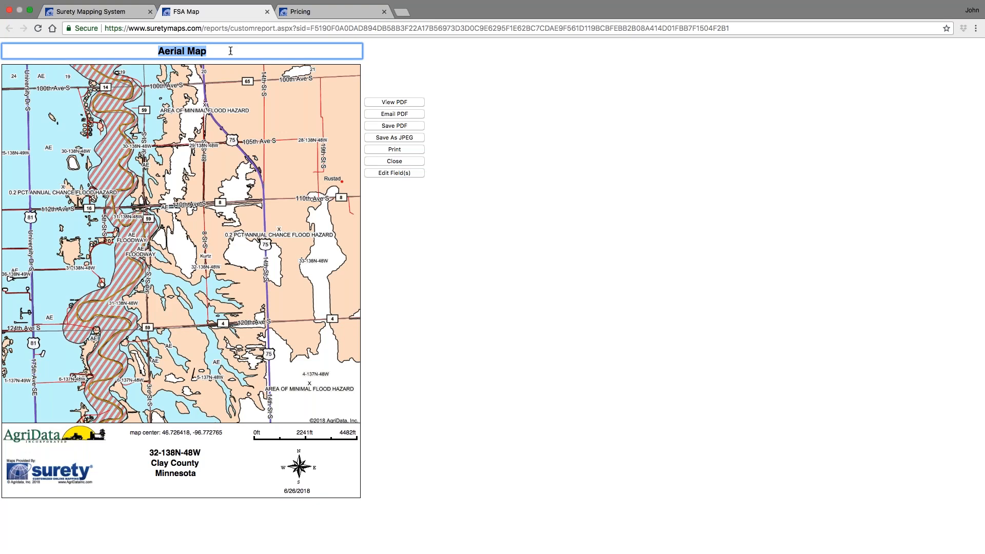
{"action": "left_click_drag", "start_coordinate": [205, 51], "coordinate": [167, 45]}
{"action": "left_click", "coordinate": [267, 11]}
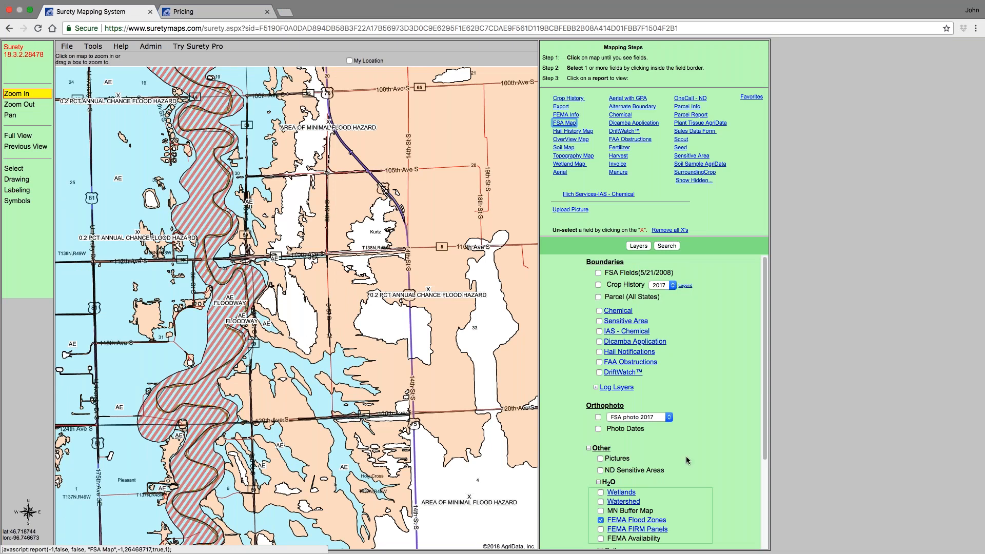
- Toggle the FEMA FIRM Panels layer on and back off
{"action": "scroll", "coordinate": [684, 436], "scroll_direction": "down", "scroll_amount": 3}
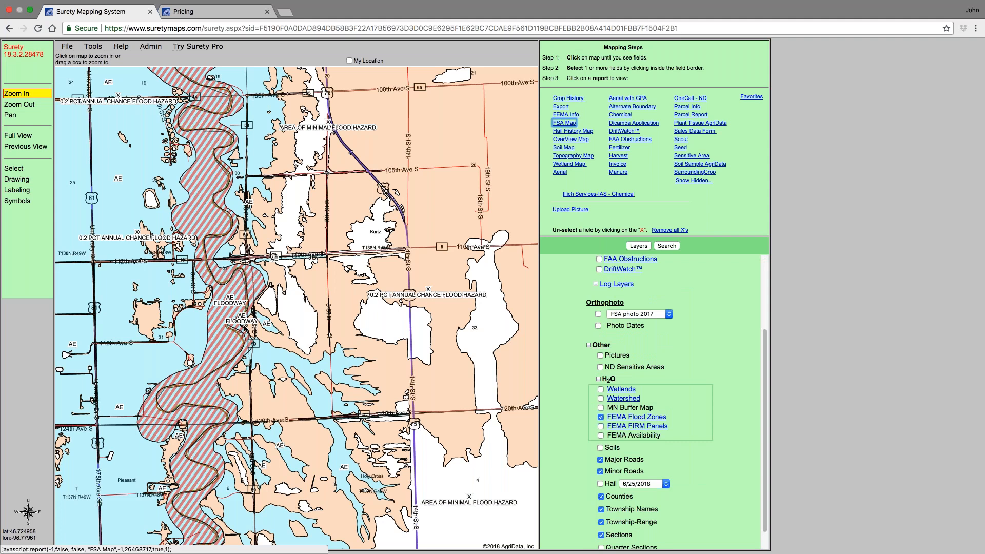
{"action": "left_click", "coordinate": [601, 426]}
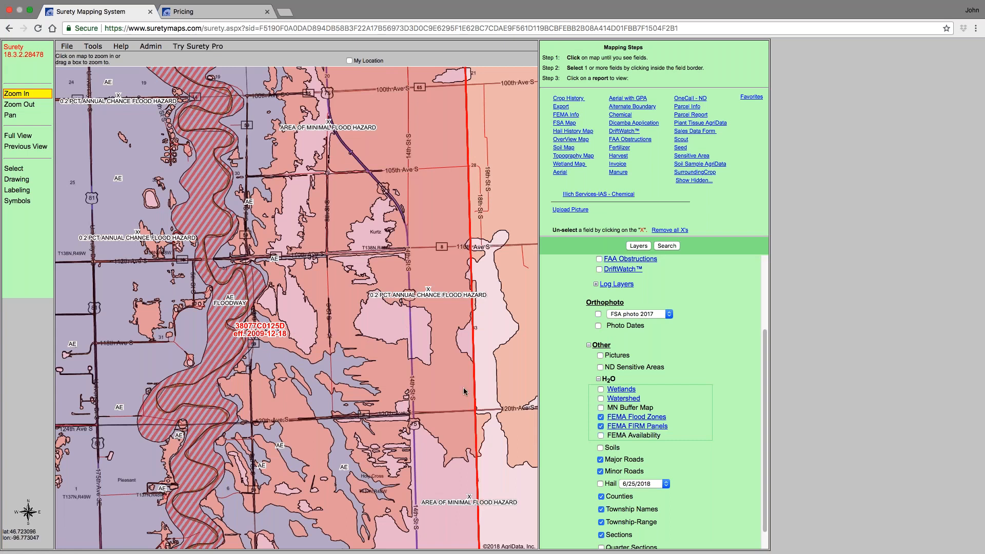
{"action": "left_click", "coordinate": [601, 426]}
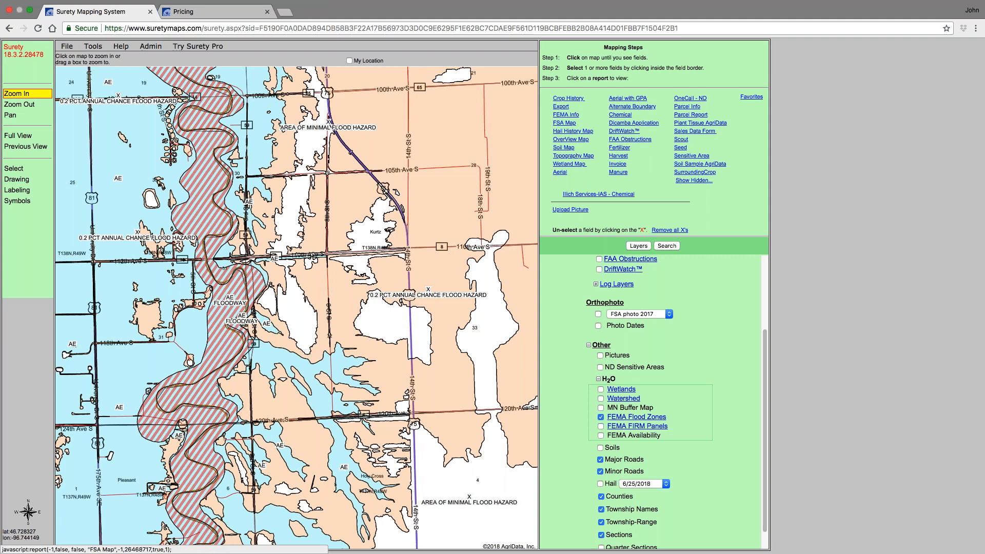
- Turn on the FSA Fields layer, zoom in near Kurtz, and select the 148.25-acre field in the flood zone
{"action": "scroll", "coordinate": [661, 295], "scroll_direction": "up", "scroll_amount": 3}
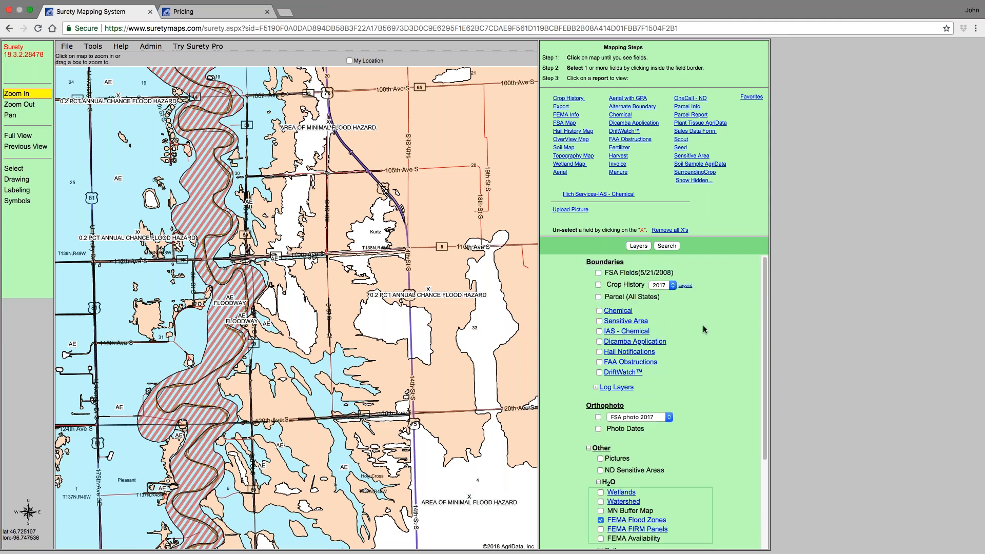
{"action": "left_click", "coordinate": [598, 273]}
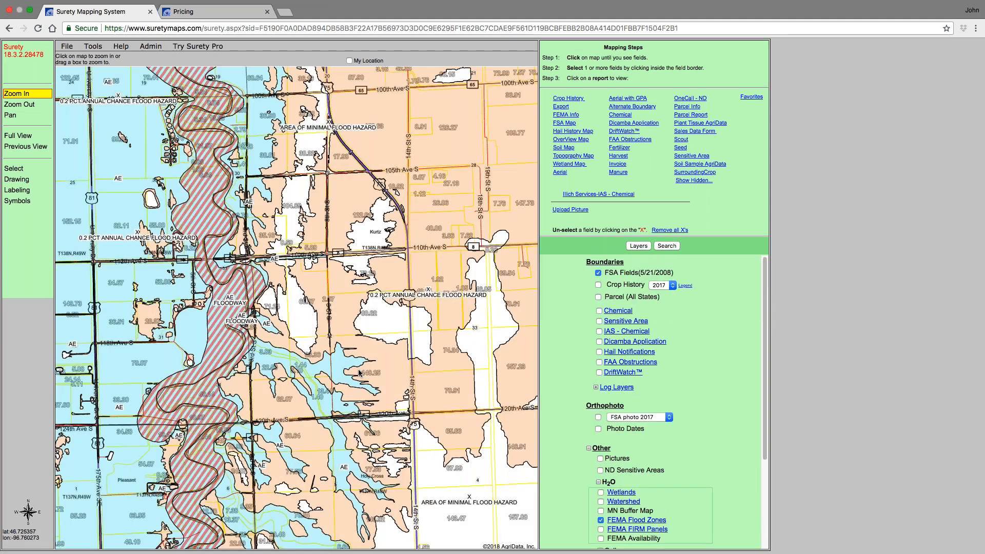
{"action": "left_click", "coordinate": [359, 363]}
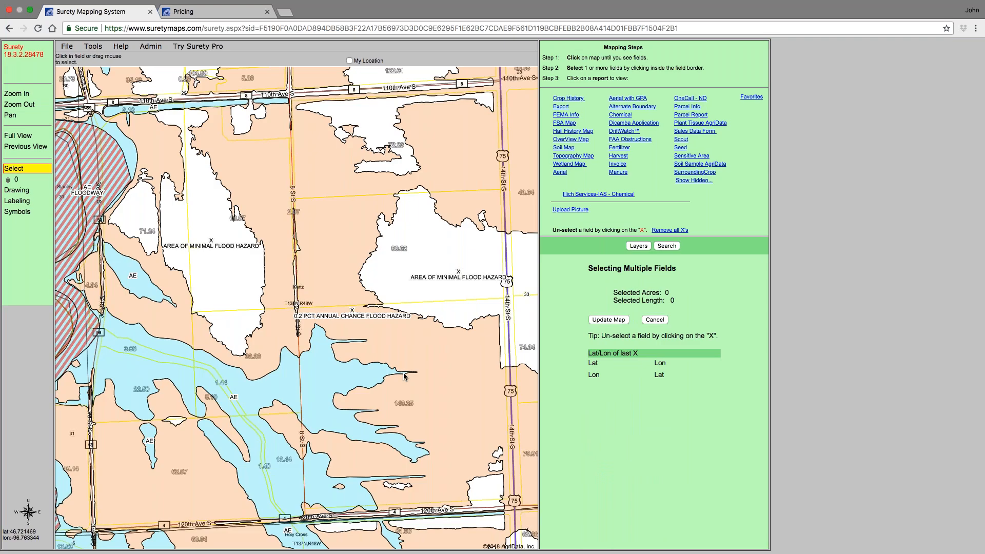
{"action": "left_click", "coordinate": [410, 371]}
- Review the selected field's FEMA Info and its FSA Map report, closing both
{"action": "left_click", "coordinate": [566, 115]}
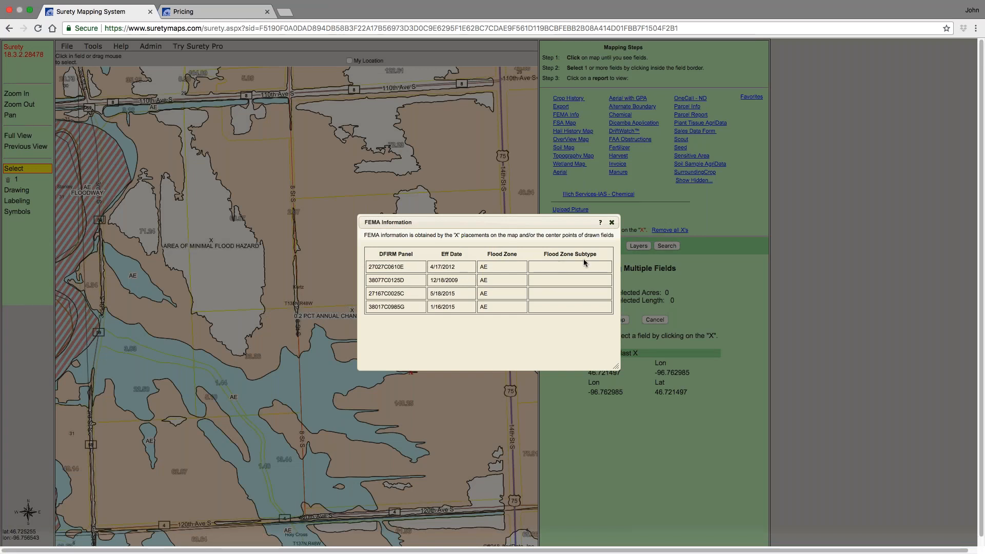
{"action": "left_click", "coordinate": [612, 223]}
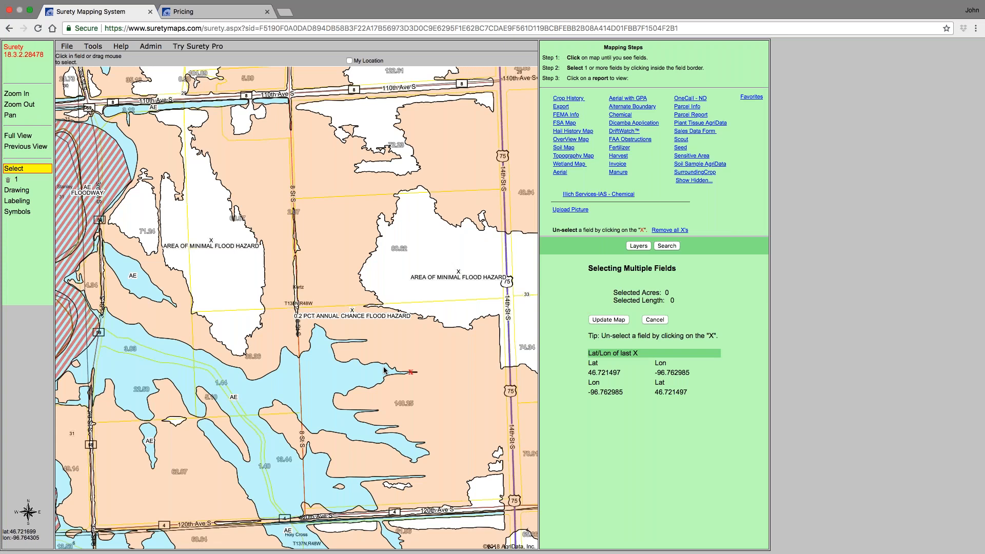
{"action": "left_click", "coordinate": [571, 124]}
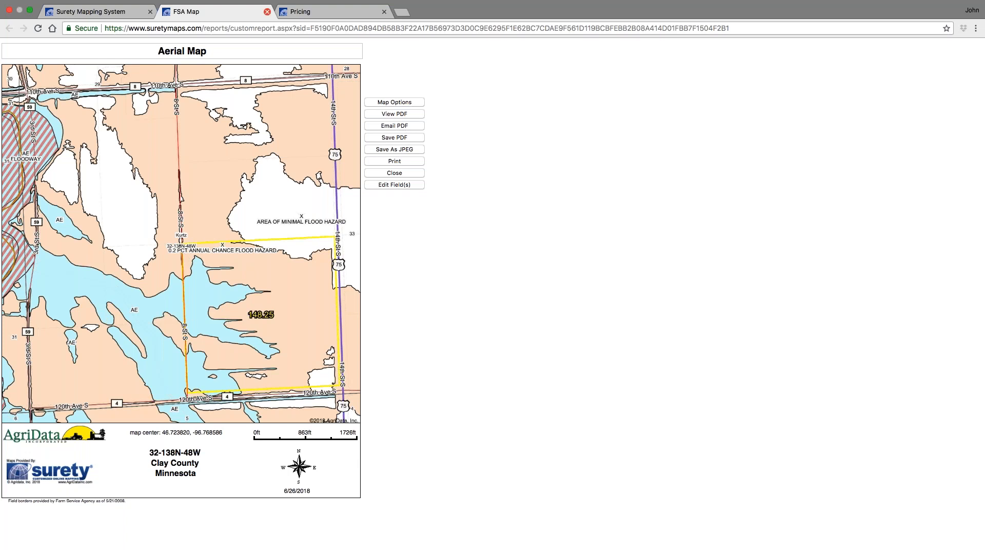
{"action": "left_click", "coordinate": [267, 12]}
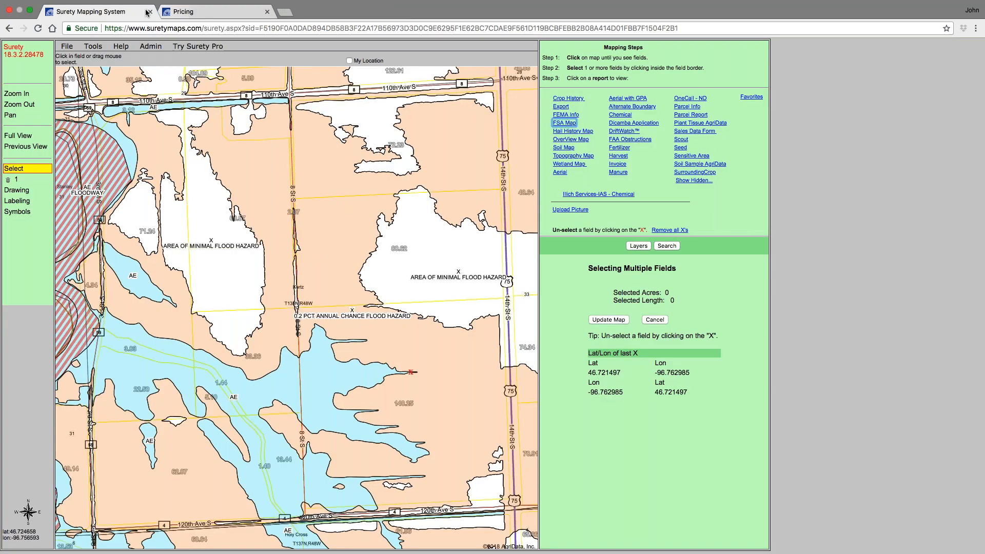
- Open the FEMA Flood Zones layer properties, inspect its label options, and cancel without changes
{"action": "left_click", "coordinate": [639, 246]}
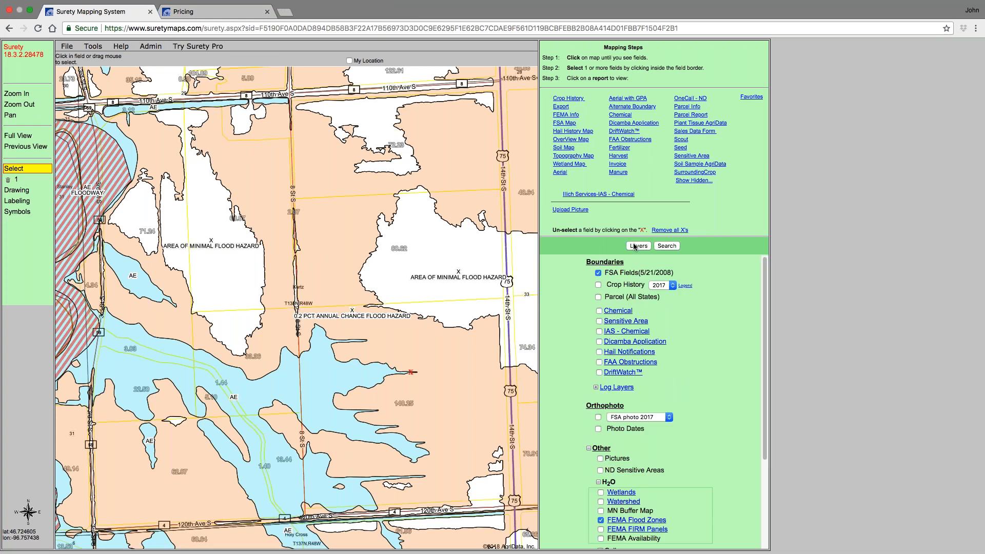
{"action": "scroll", "coordinate": [589, 406], "scroll_direction": "down", "scroll_amount": 3}
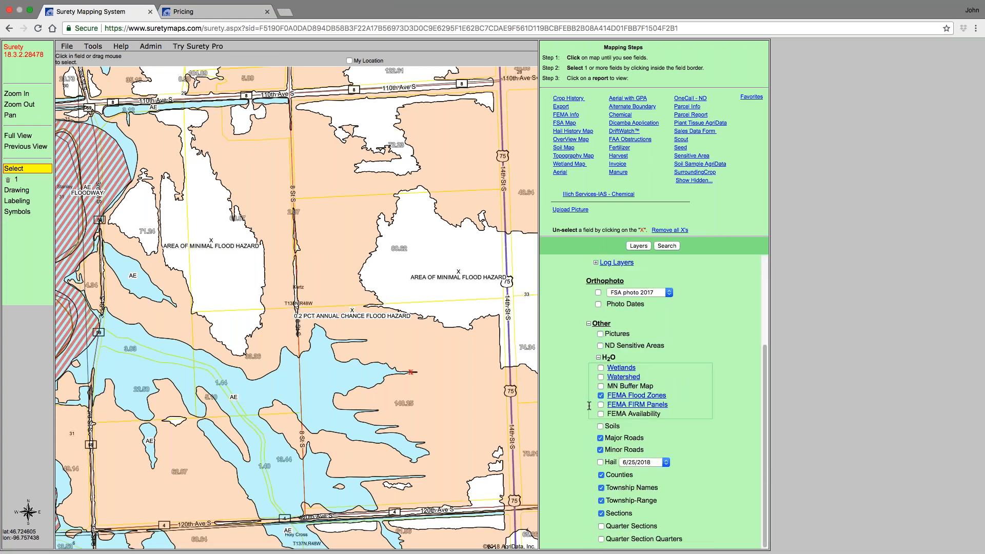
{"action": "left_click", "coordinate": [638, 397]}
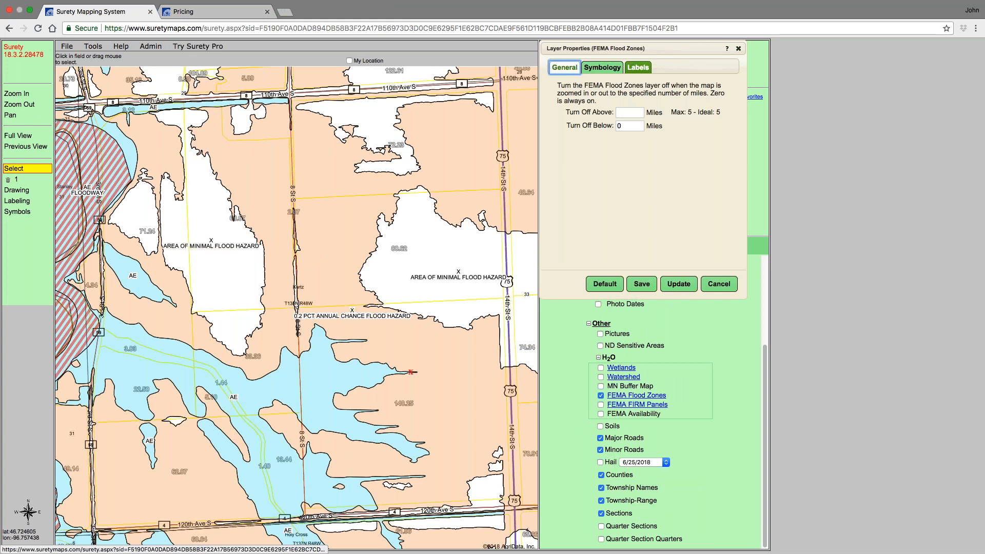
{"action": "left_click", "coordinate": [638, 67]}
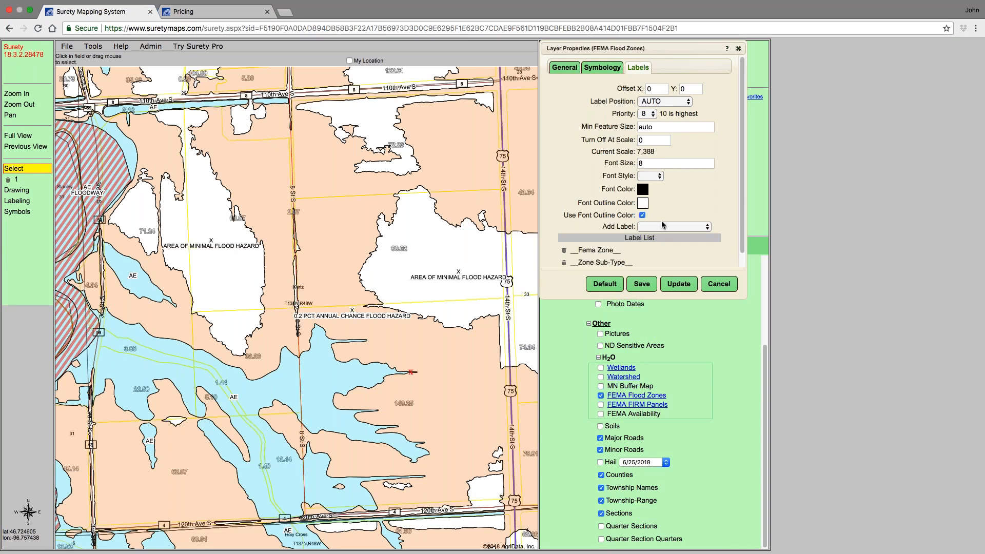
{"action": "left_click", "coordinate": [708, 227]}
{"action": "left_click", "coordinate": [708, 227]}
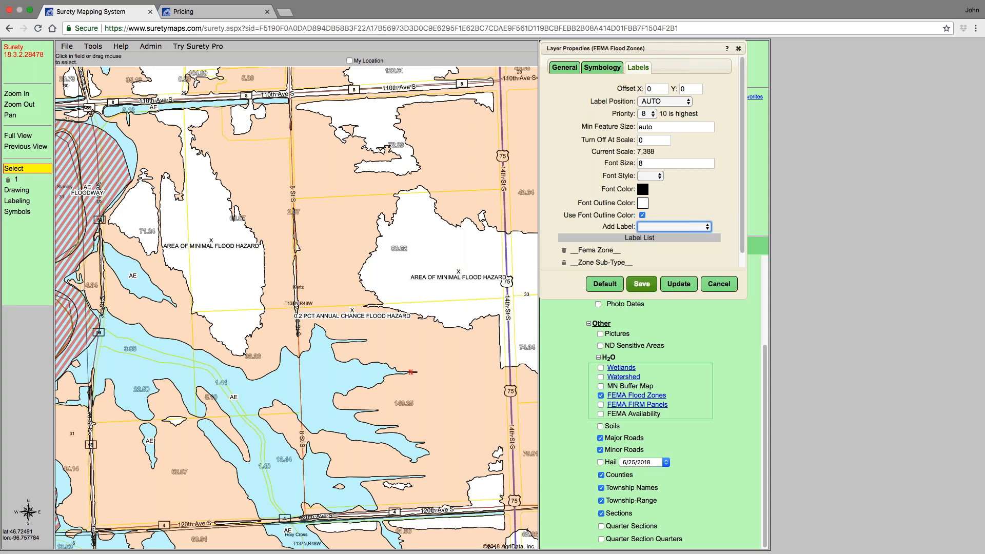
{"action": "left_click", "coordinate": [719, 283]}
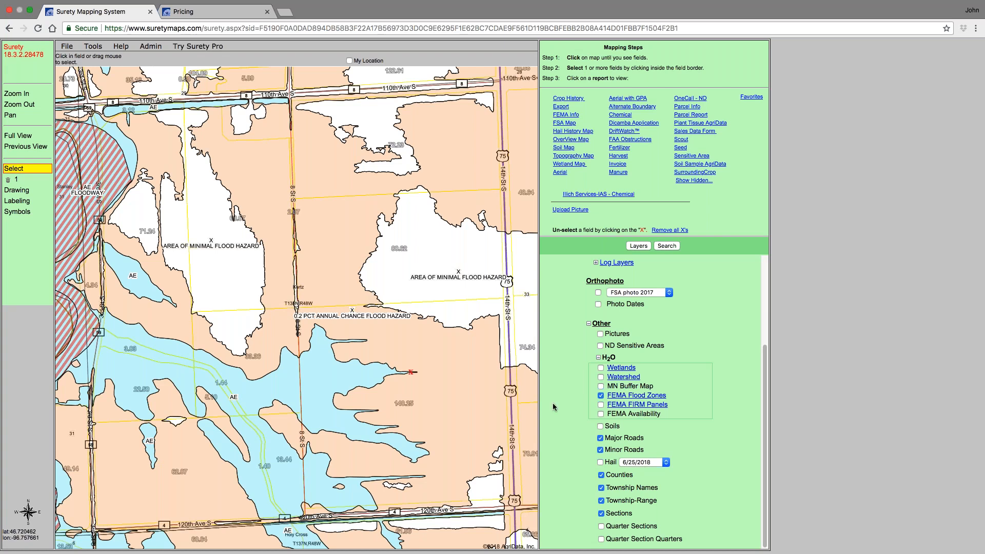
- Remove the selected field and turn off the FEMA Flood Zones layer
{"action": "left_click", "coordinate": [5, 180]}
{"action": "left_click", "coordinate": [574, 81]}
{"action": "left_click", "coordinate": [601, 396]}
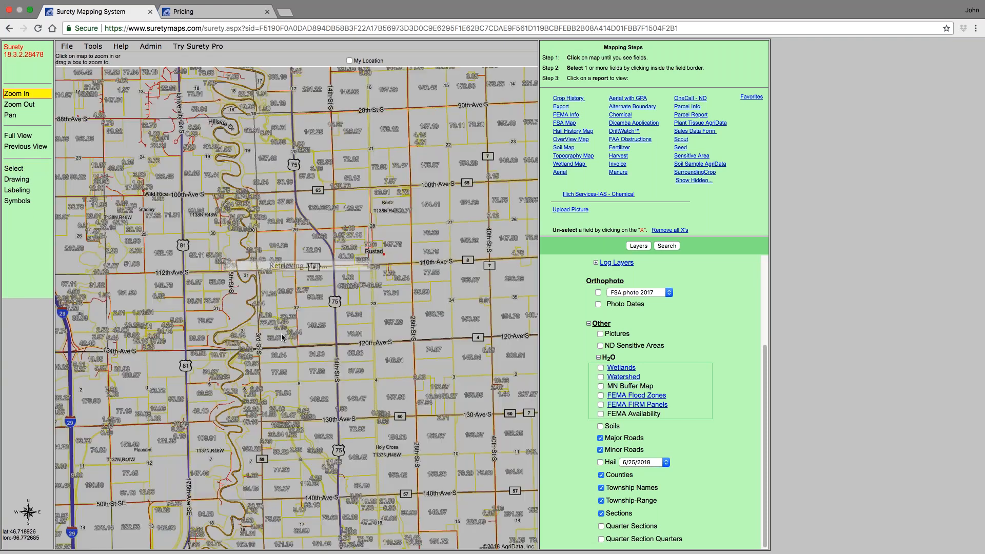
- Zoom out to the region, zoom in near Homer and 38th St SE, and turn on the Wetlands layer
{"action": "scroll", "coordinate": [281, 336], "scroll_direction": "down", "scroll_amount": 2}
{"action": "scroll", "coordinate": [282, 336], "scroll_direction": "down", "scroll_amount": 2}
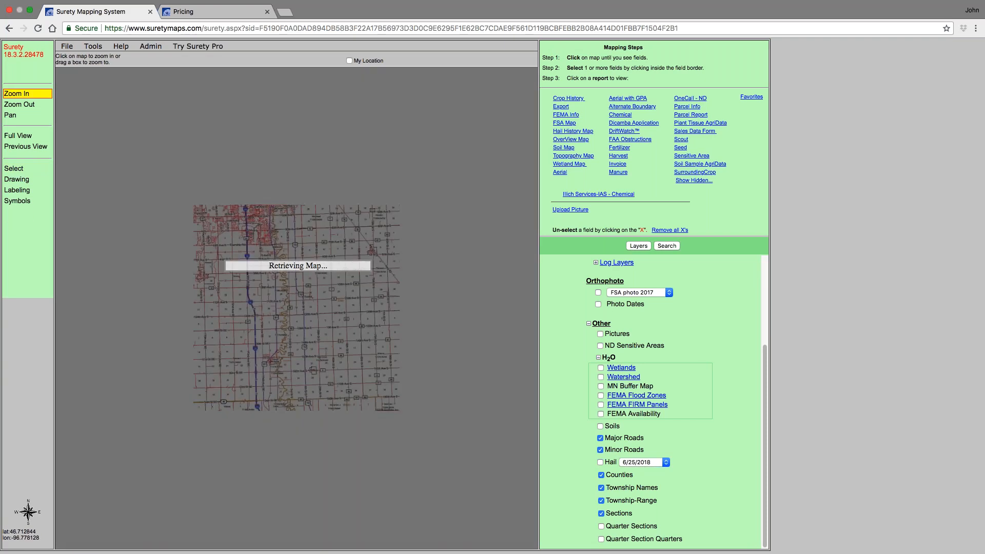
{"action": "scroll", "coordinate": [285, 341], "scroll_direction": "down", "scroll_amount": 1}
{"action": "scroll", "coordinate": [285, 341], "scroll_direction": "down", "scroll_amount": 1}
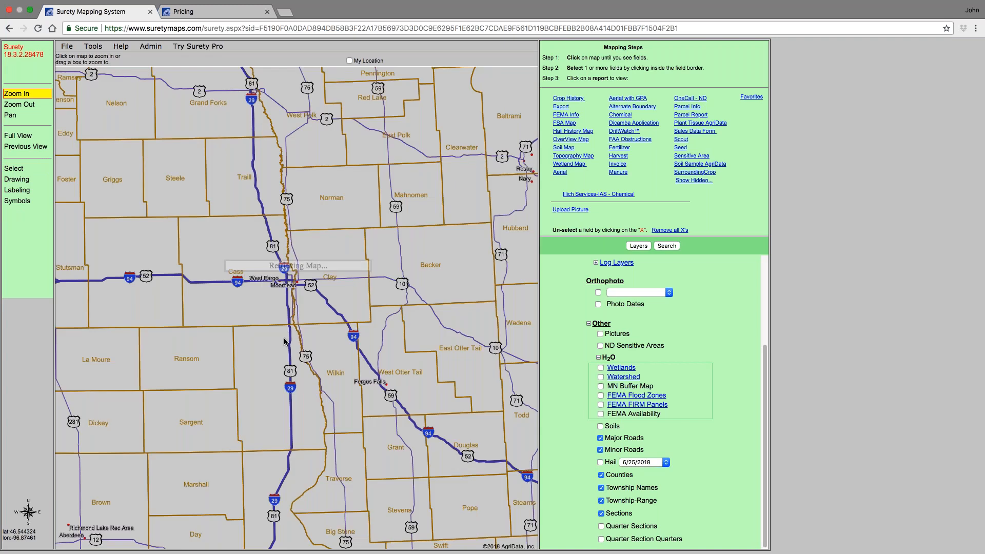
{"action": "left_click", "coordinate": [72, 294]}
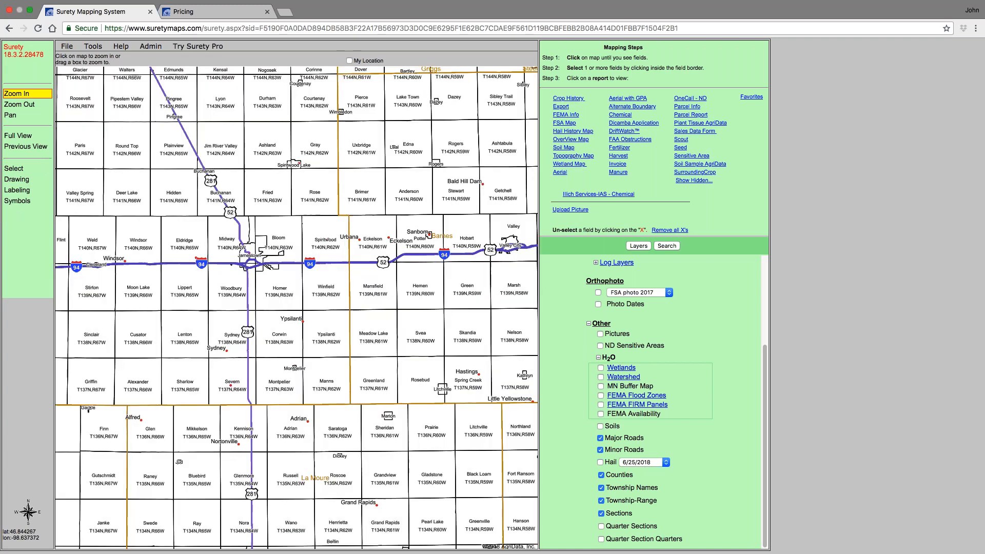
{"action": "scroll", "coordinate": [254, 286], "scroll_direction": "up", "scroll_amount": 2}
{"action": "left_click", "coordinate": [601, 368]}
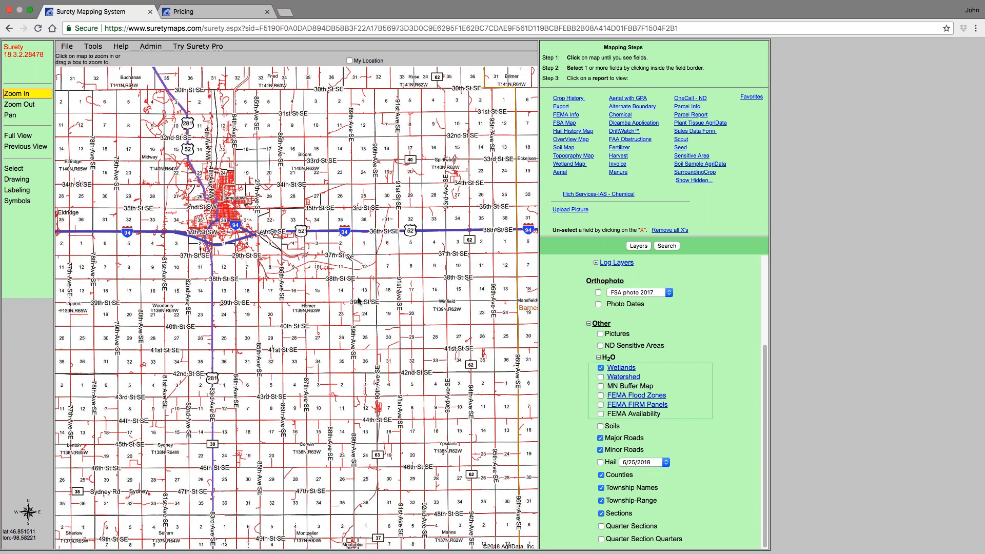
{"action": "left_click", "coordinate": [359, 301]}
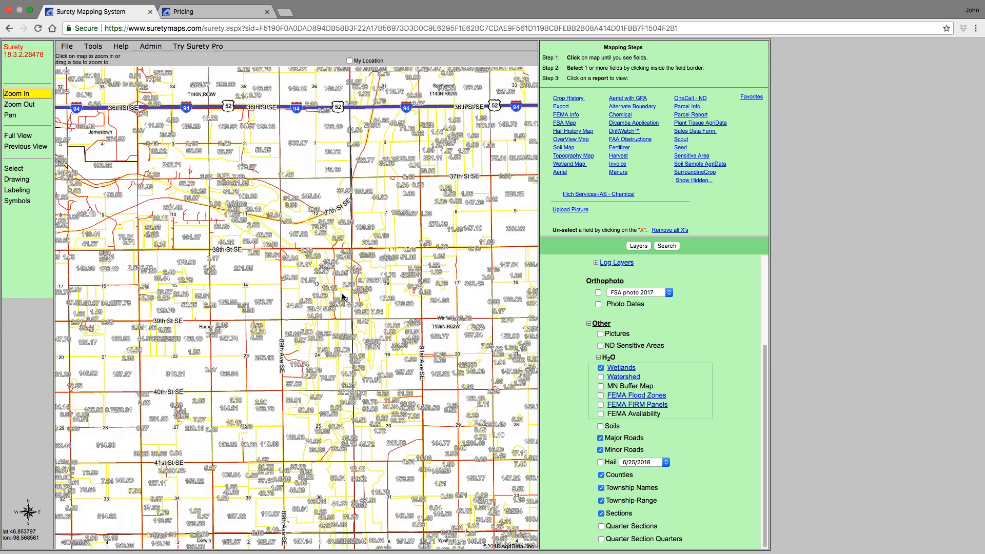
{"action": "left_click", "coordinate": [342, 298]}
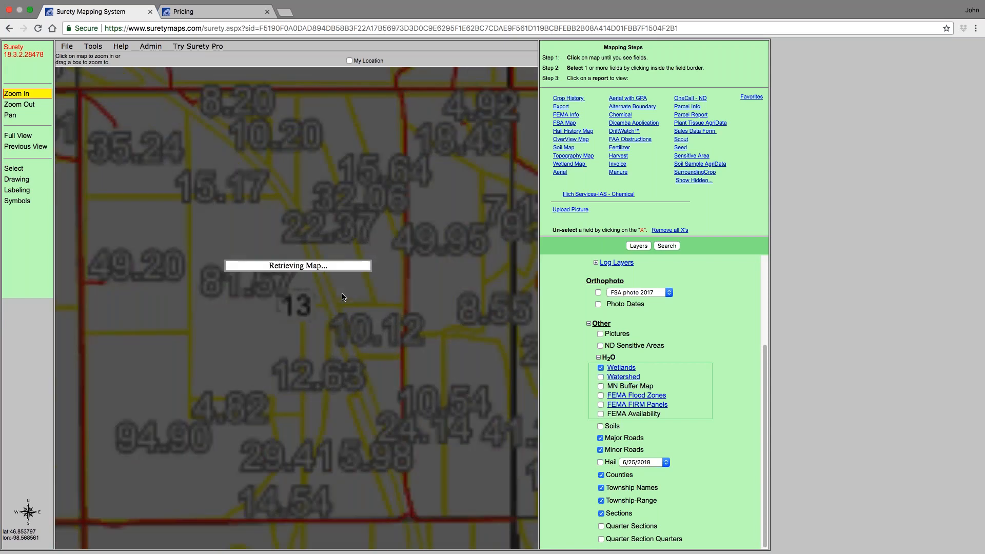
{"action": "scroll", "coordinate": [368, 304], "scroll_direction": "down", "scroll_amount": 3}
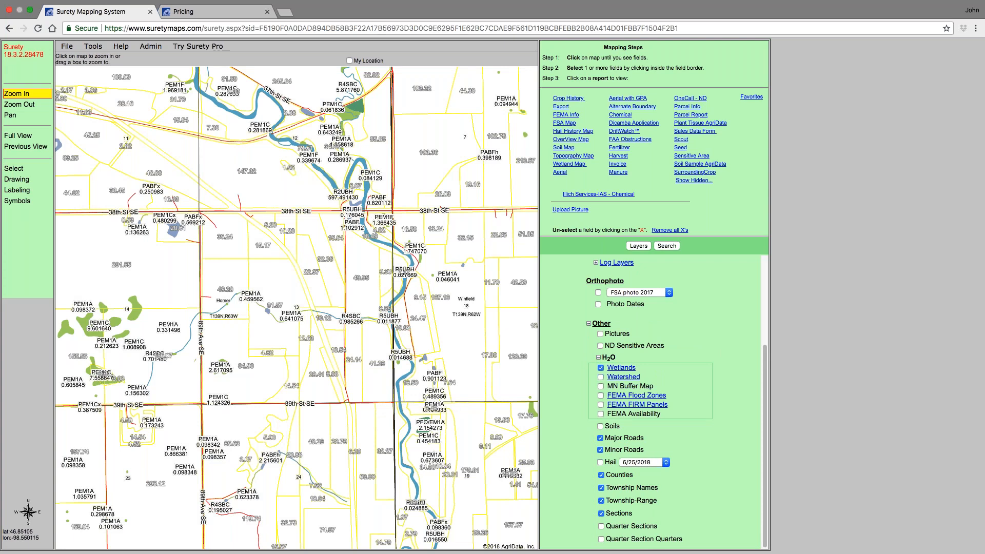
- Add the __Type__ label to the Wetlands layer, move it above __Acres__, then update and save the layer properties
{"action": "left_click", "coordinate": [622, 368]}
{"action": "left_click", "coordinate": [602, 68]}
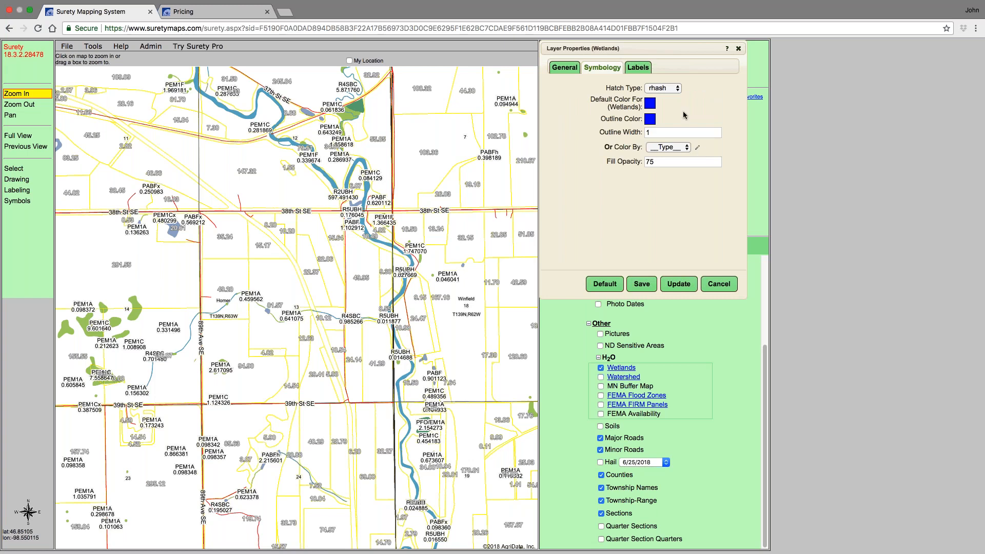
{"action": "left_click", "coordinate": [638, 67]}
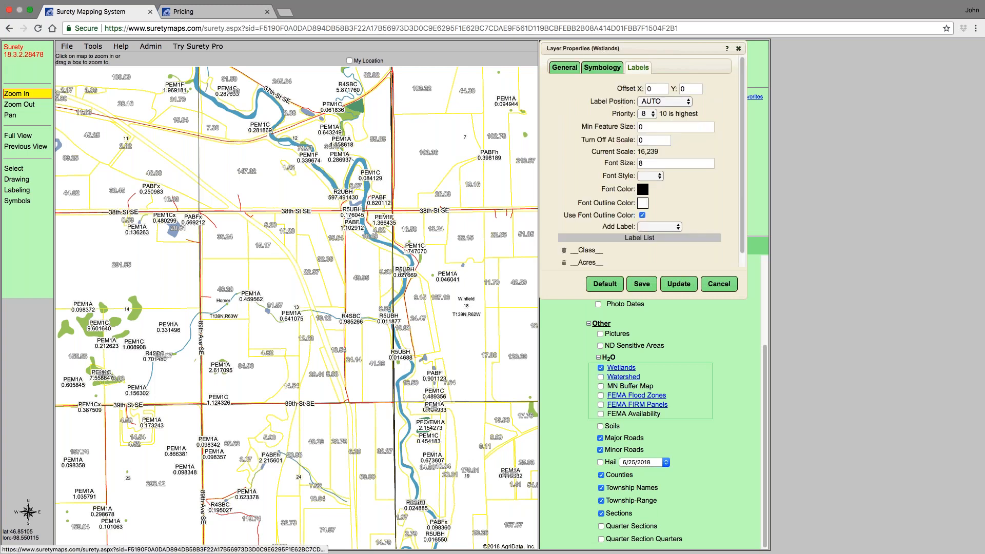
{"action": "left_click", "coordinate": [679, 226]}
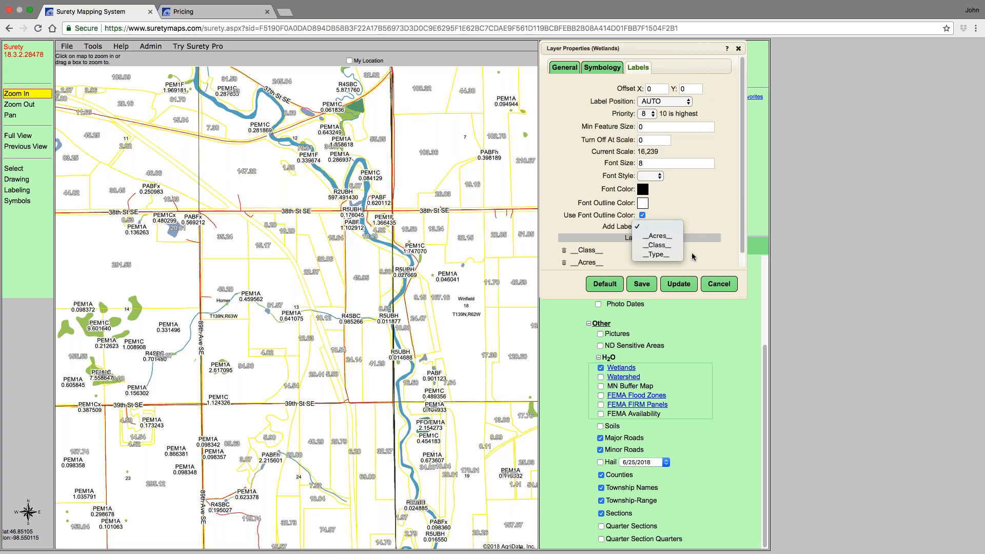
{"action": "left_click", "coordinate": [661, 255]}
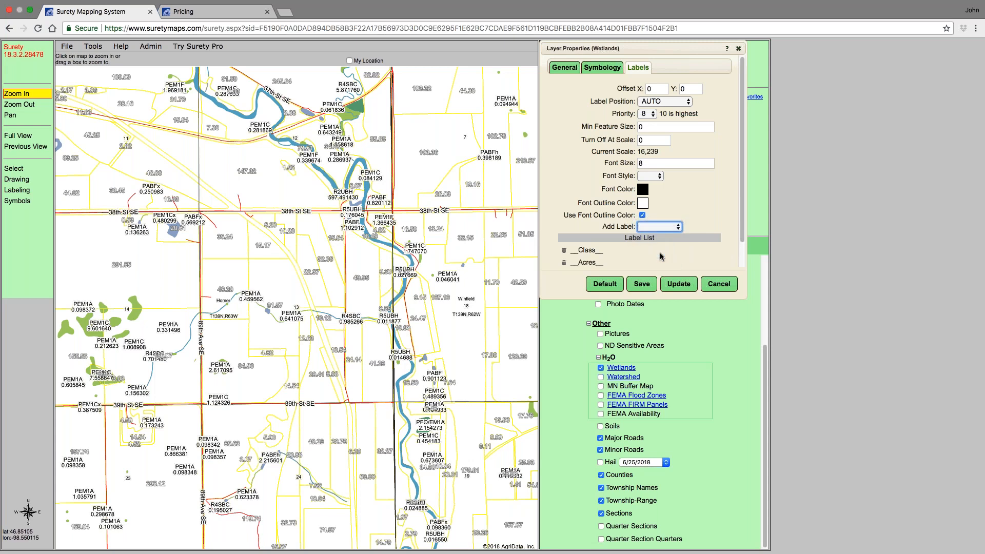
{"action": "scroll", "coordinate": [702, 258], "scroll_direction": "down", "scroll_amount": 1}
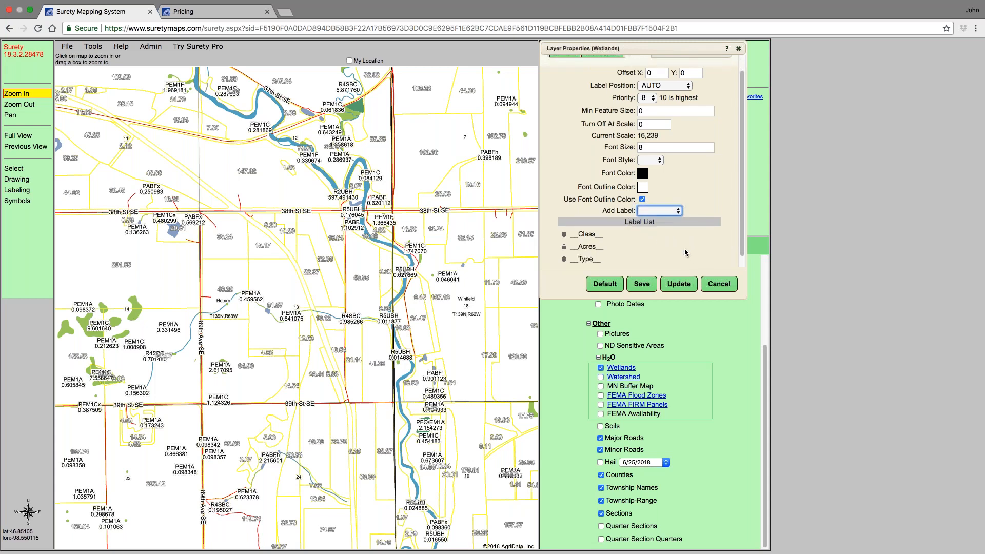
{"action": "scroll", "coordinate": [685, 252], "scroll_direction": "down", "scroll_amount": 1}
{"action": "left_click_drag", "start_coordinate": [586, 250], "coordinate": [587, 235]}
{"action": "left_click", "coordinate": [680, 287]}
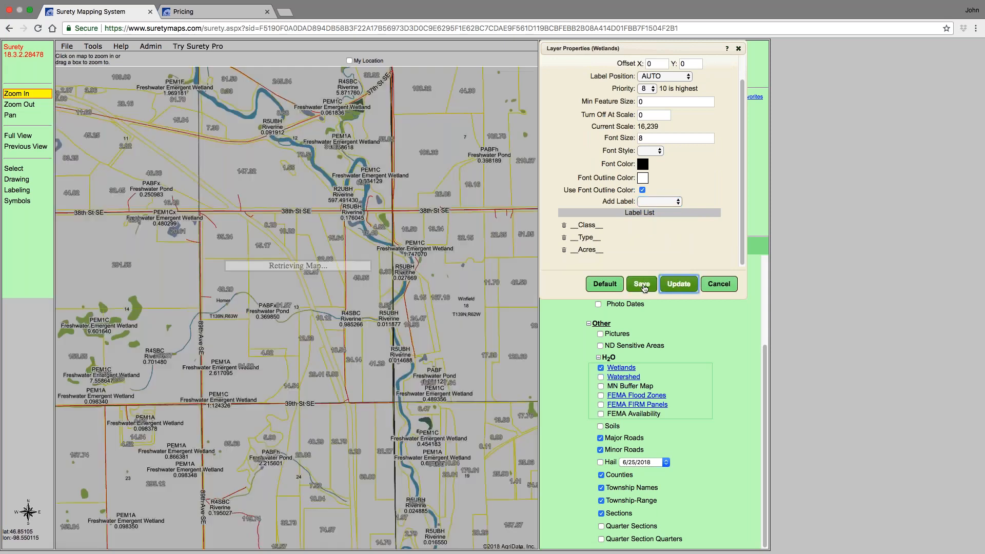
{"action": "left_click", "coordinate": [642, 285]}
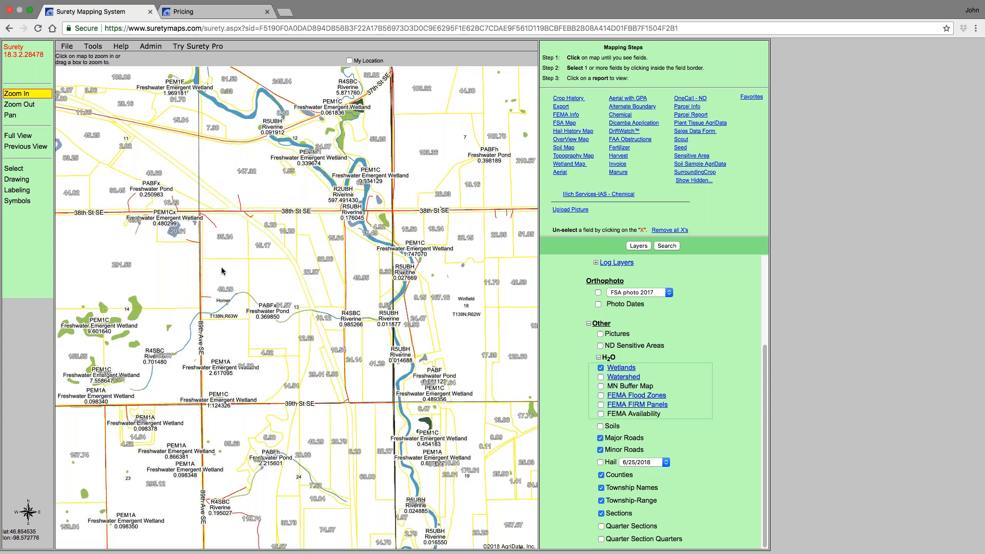
- Select the field beside the river and view its Wetland Map and FSA Map reports, closing each report tab
{"action": "left_click", "coordinate": [25, 170]}
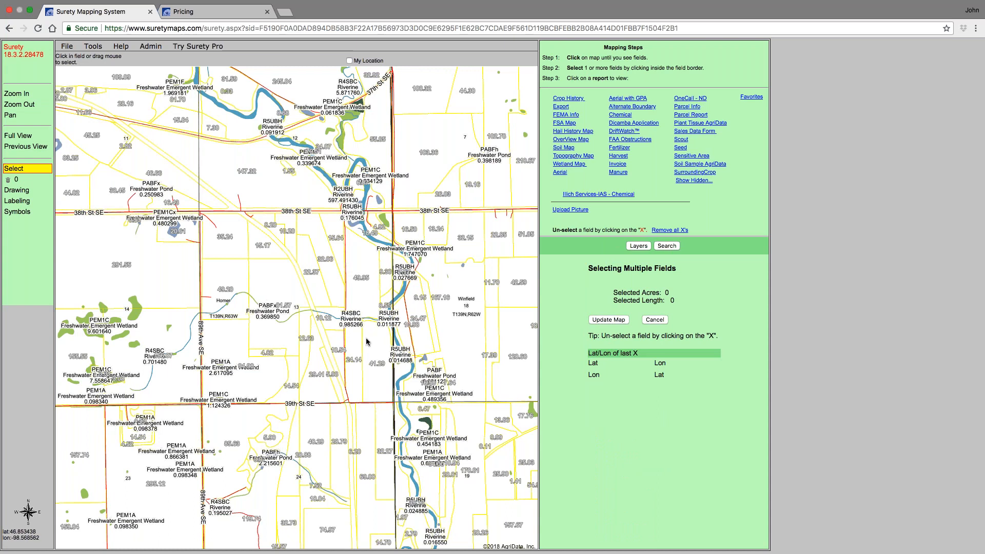
{"action": "left_click", "coordinate": [330, 163]}
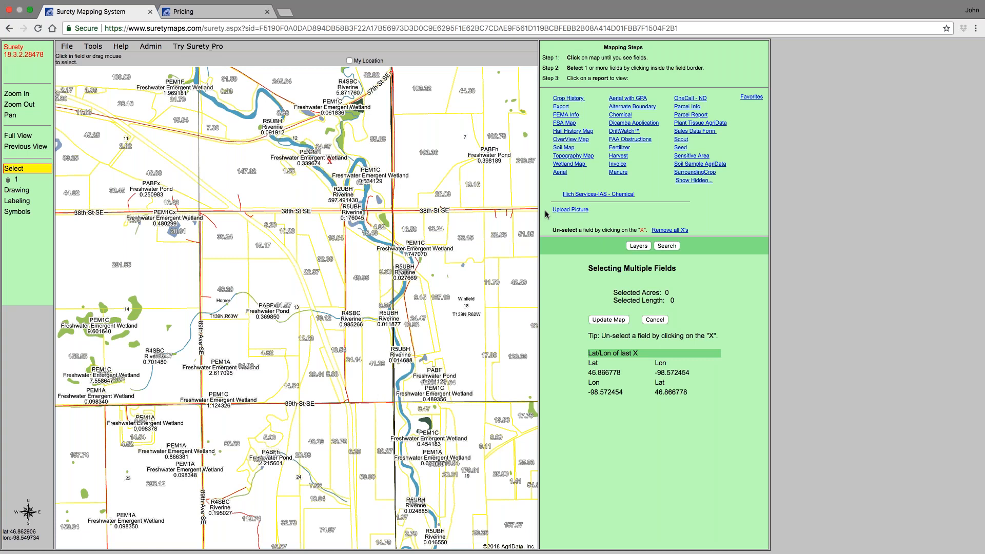
{"action": "left_click", "coordinate": [578, 165]}
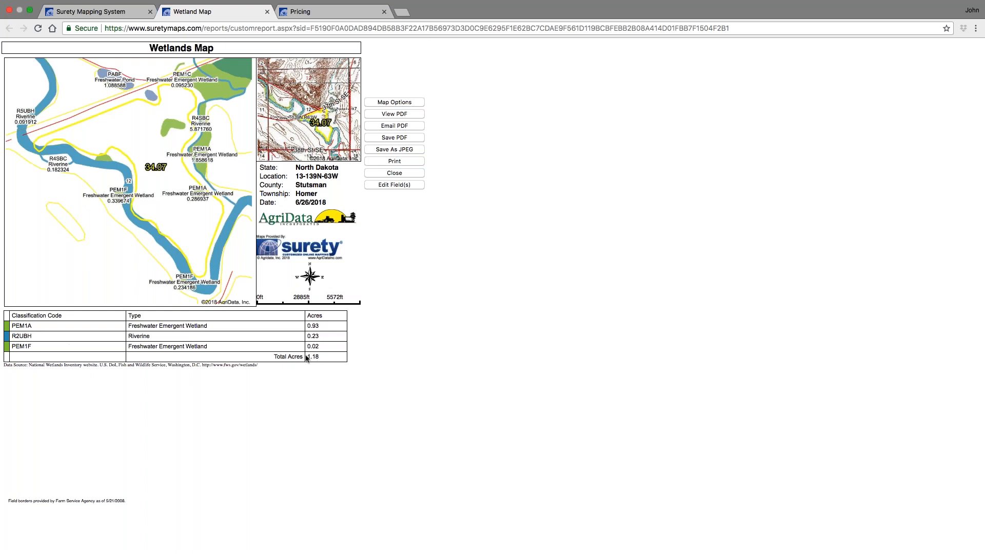
{"action": "left_click", "coordinate": [267, 11]}
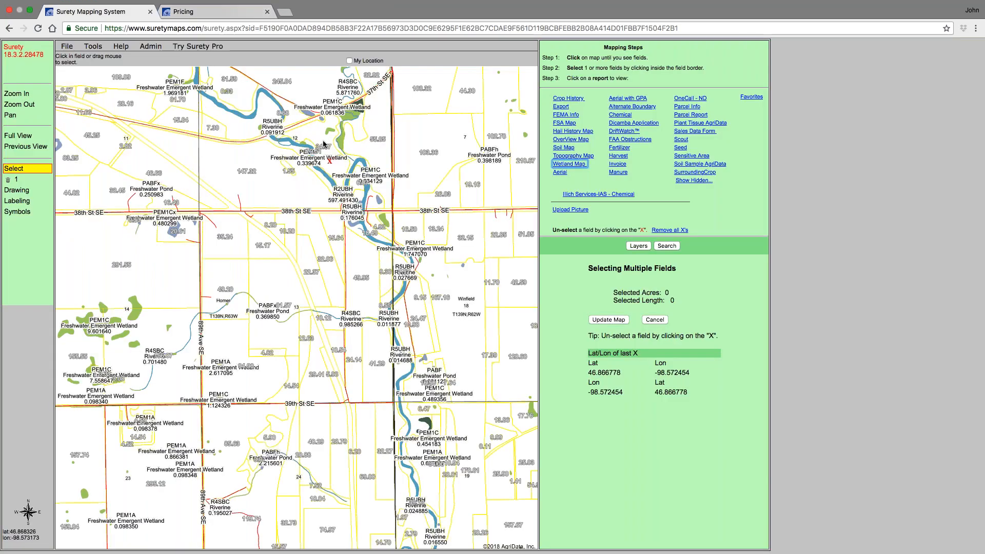
{"action": "left_click", "coordinate": [562, 124]}
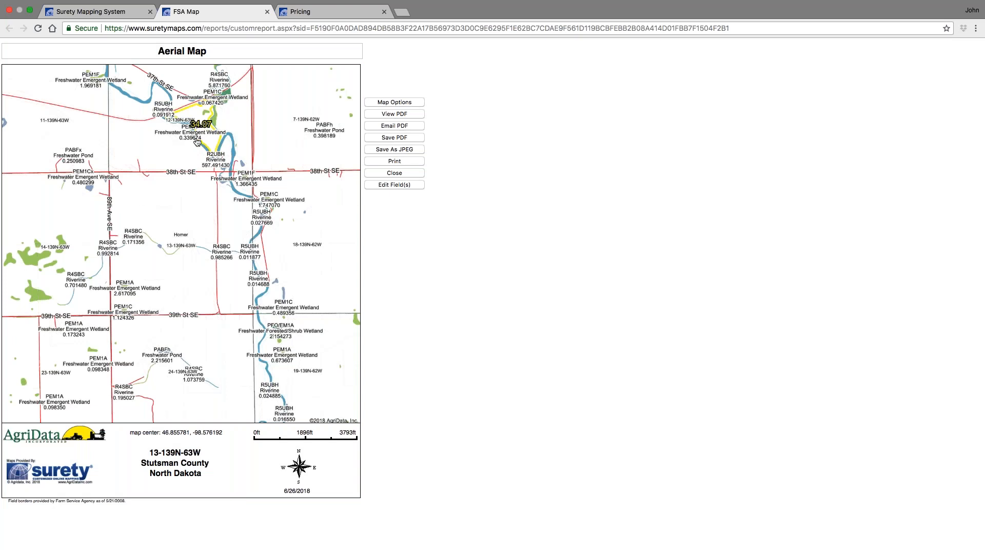
{"action": "left_click", "coordinate": [267, 12]}
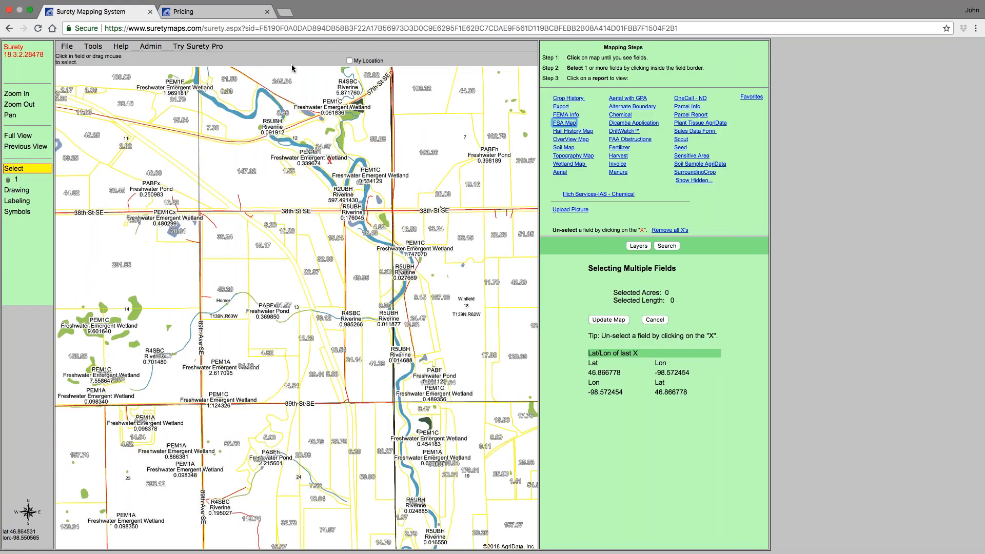
- Switch the orthophoto base layer to Topo Map and back to FSA photo 2017
{"action": "left_click", "coordinate": [638, 247]}
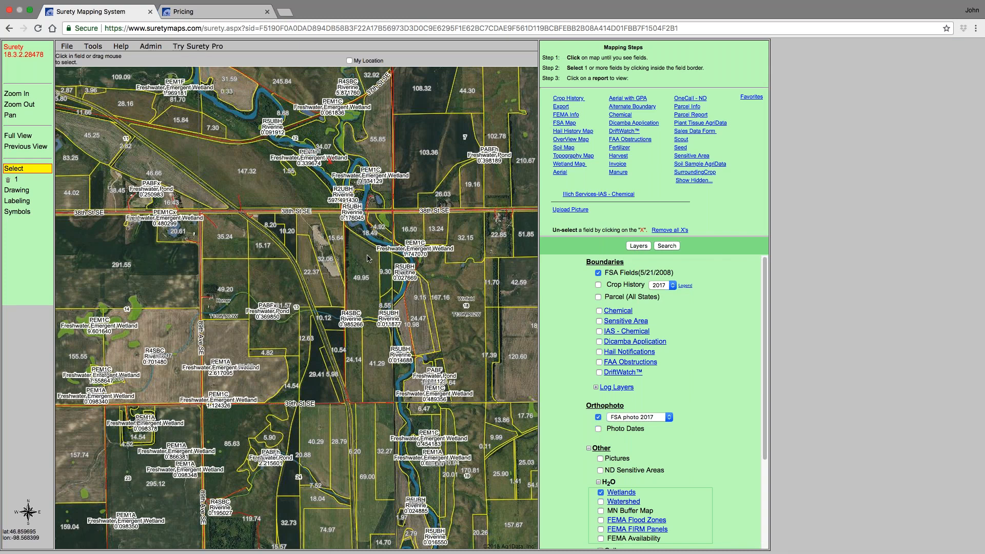
{"action": "scroll", "coordinate": [685, 403], "scroll_direction": "down", "scroll_amount": 1}
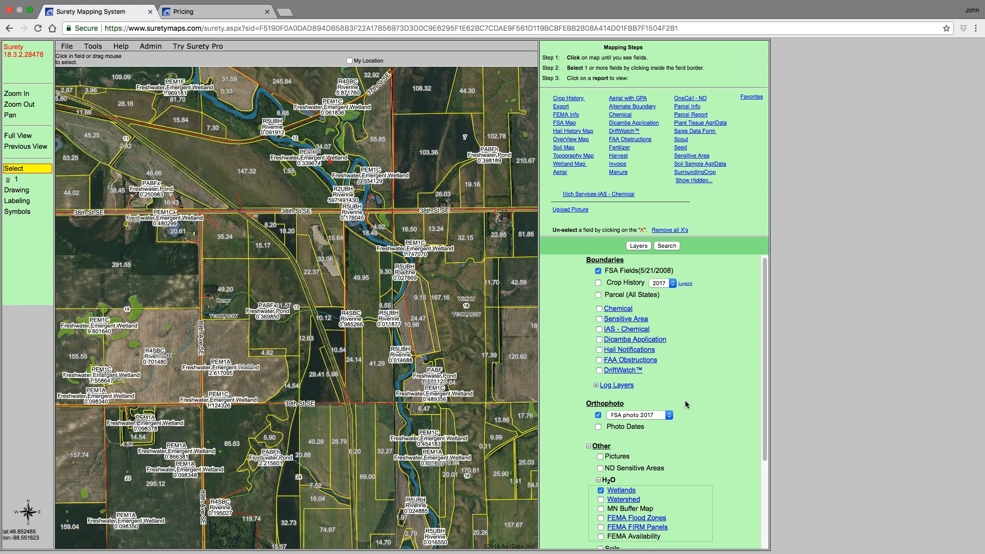
{"action": "scroll", "coordinate": [689, 403], "scroll_direction": "down", "scroll_amount": 3}
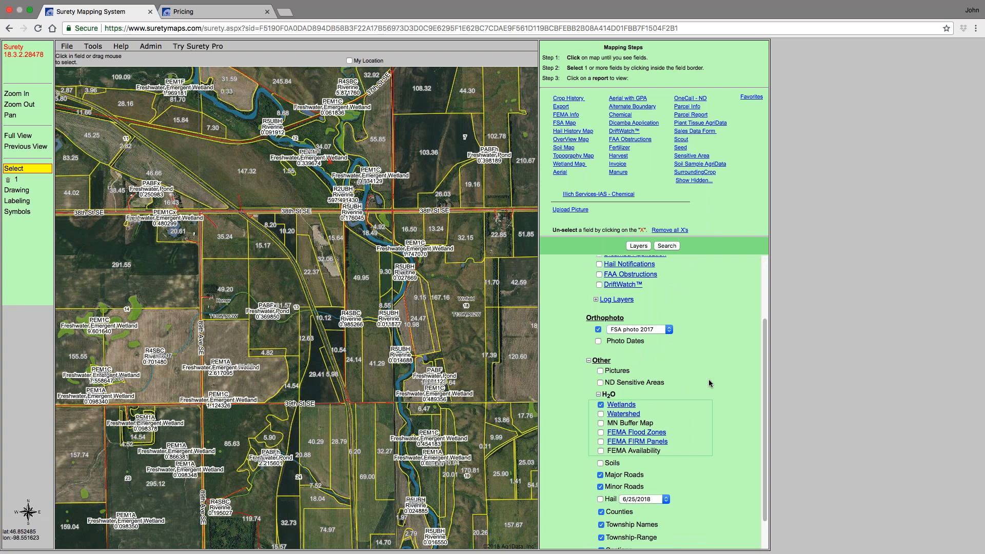
{"action": "left_click", "coordinate": [670, 331]}
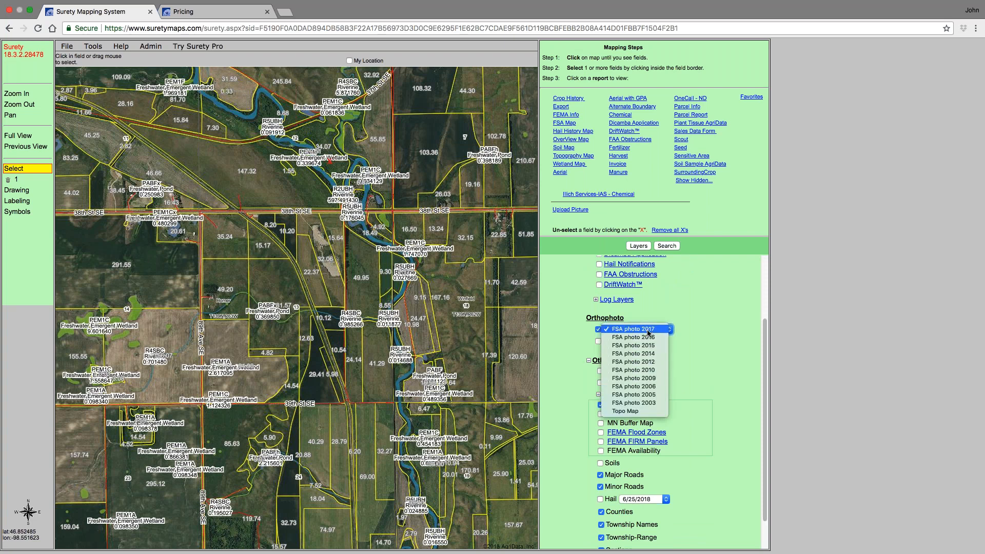
{"action": "left_click", "coordinate": [626, 411]}
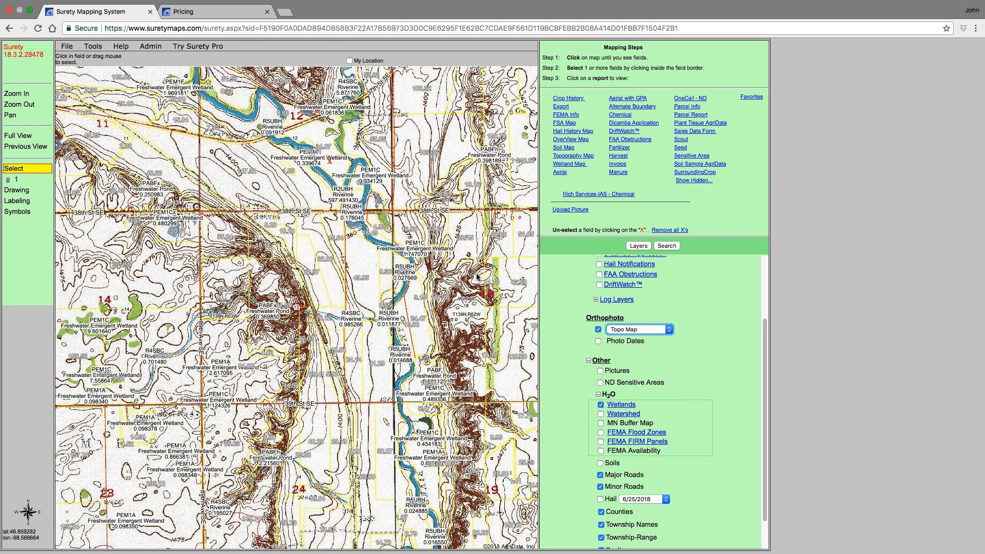
{"action": "left_click", "coordinate": [670, 331]}
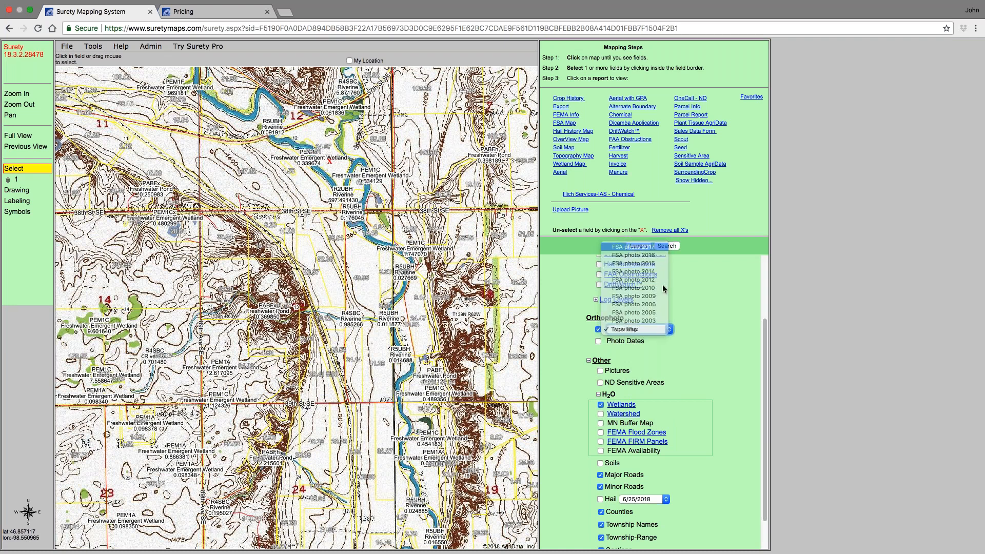
{"action": "left_click", "coordinate": [633, 246]}
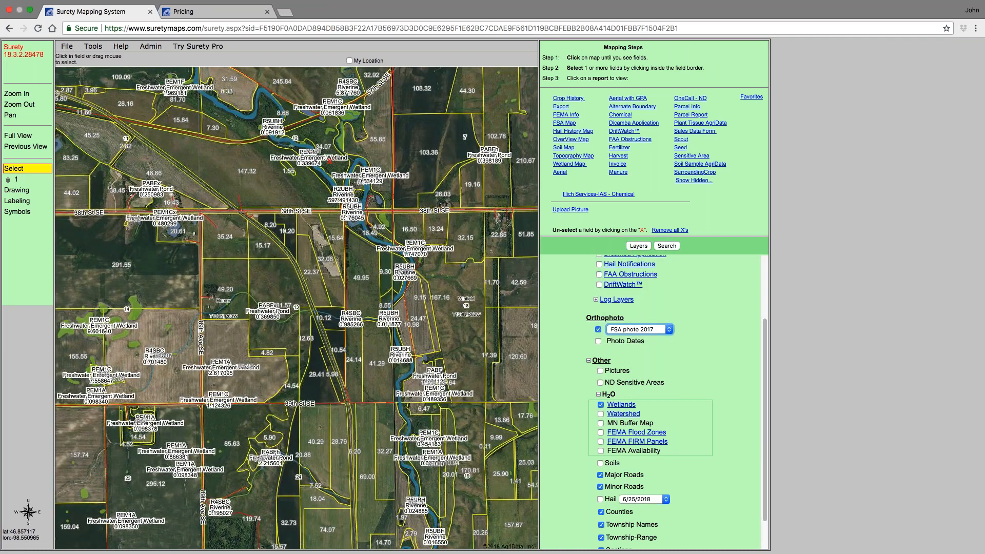
- Zoom in on the selected field and view its Topography Map report, then close the report tab
{"action": "scroll", "coordinate": [315, 188], "scroll_direction": "up", "scroll_amount": 3}
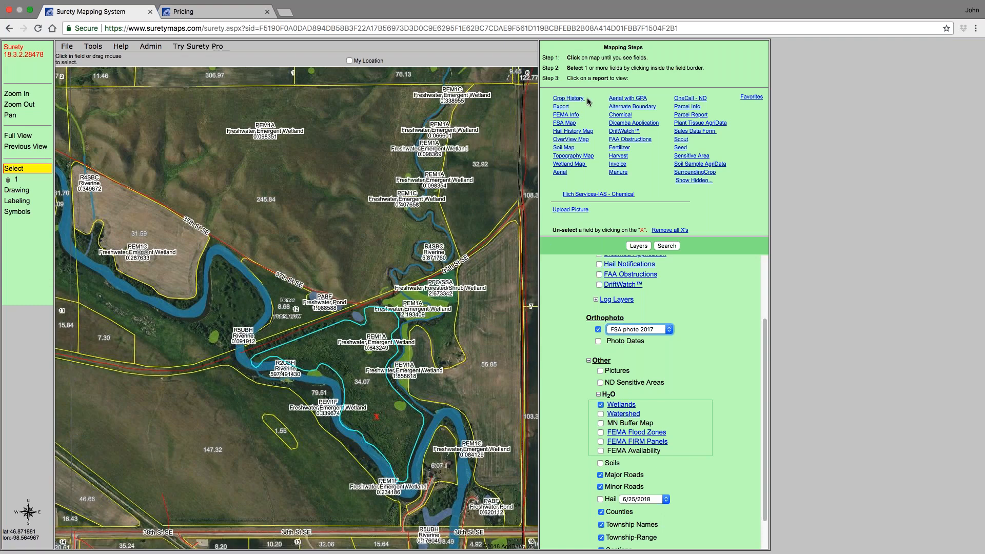
{"action": "left_click", "coordinate": [568, 156]}
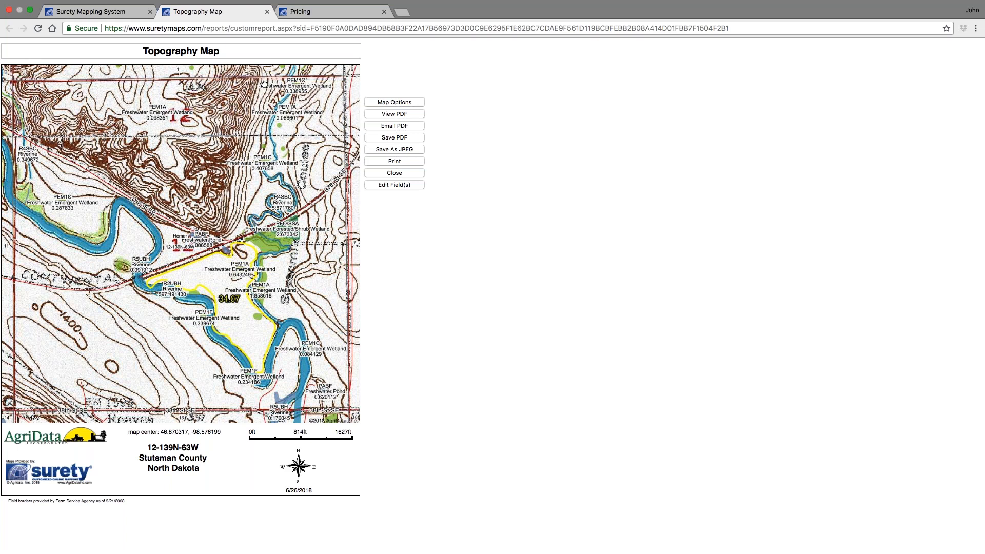
{"action": "left_click", "coordinate": [266, 11]}
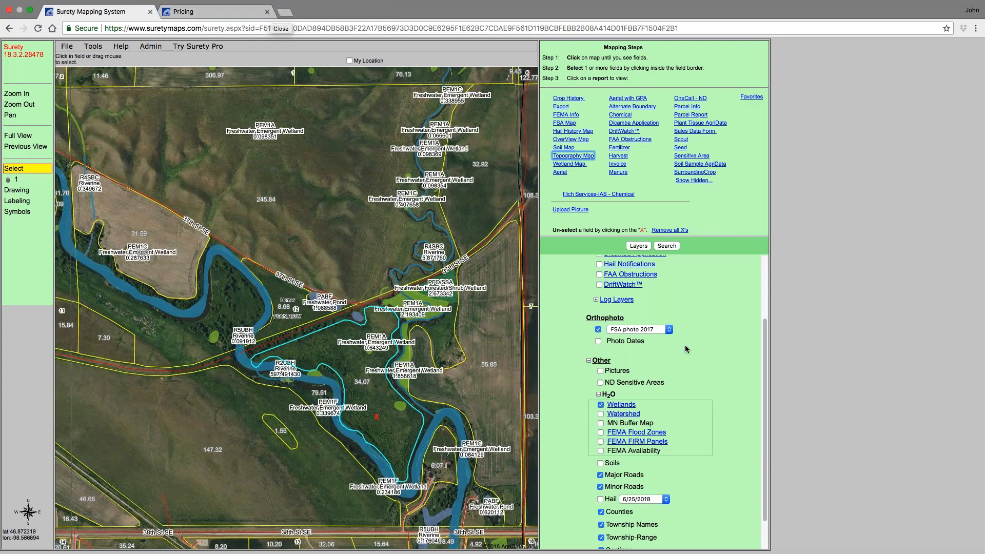
- Clear the field selection and turn off the Wetlands layer
{"action": "scroll", "coordinate": [721, 388], "scroll_direction": "down", "scroll_amount": 1}
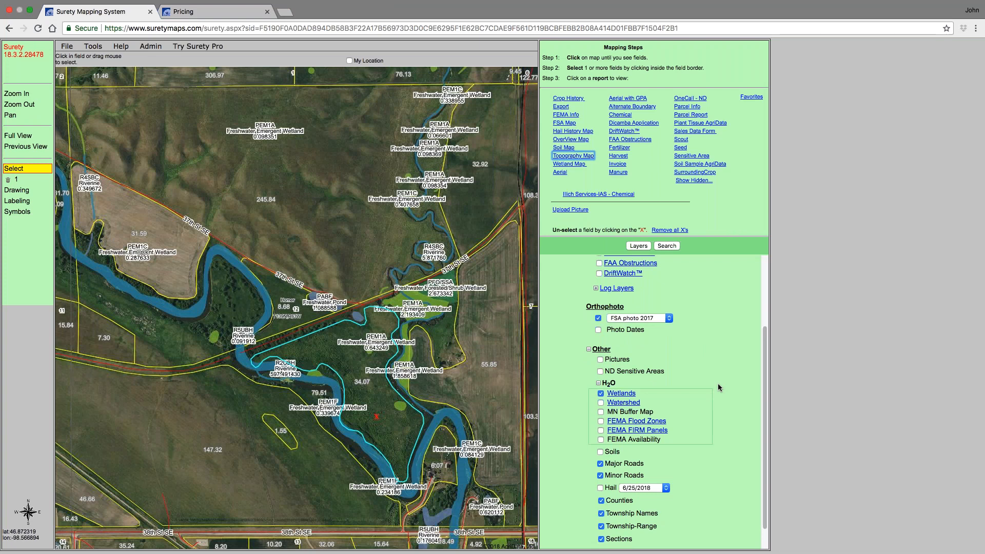
{"action": "scroll", "coordinate": [718, 383], "scroll_direction": "up", "scroll_amount": 3}
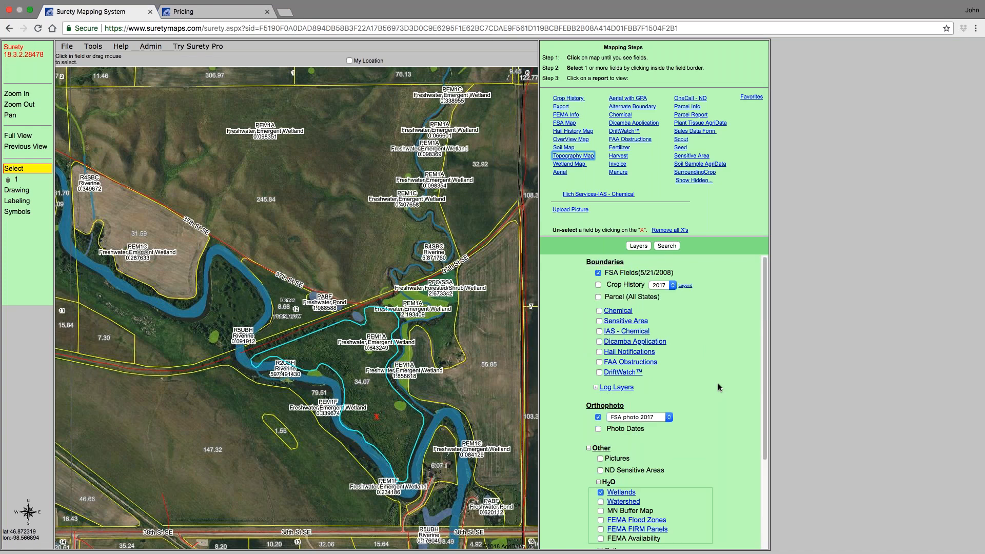
{"action": "left_click", "coordinate": [8, 180]}
{"action": "left_click", "coordinate": [585, 86]}
{"action": "left_click", "coordinate": [601, 493]}
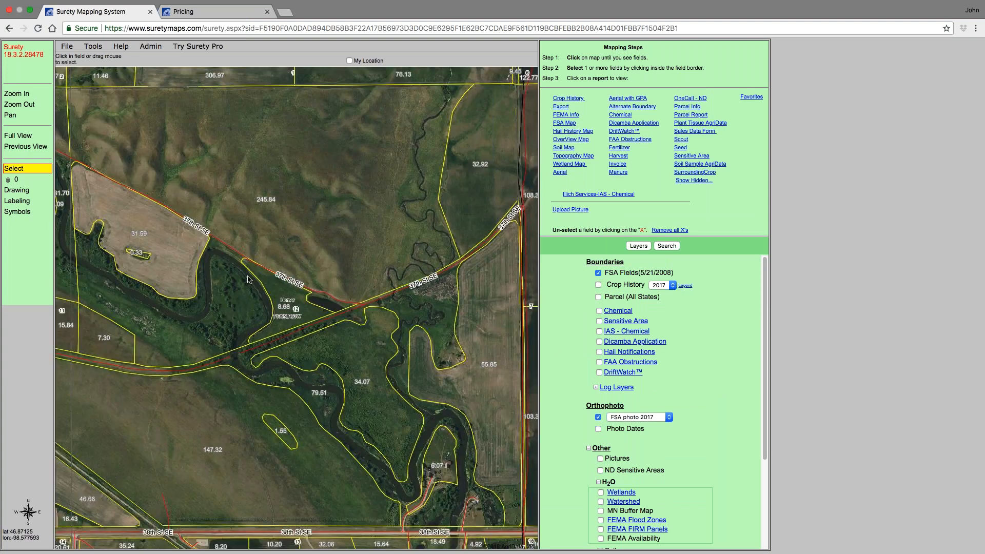
- Zoom out, turn on the Parcel (All States) layer, and turn off the FSA Fields layer
{"action": "scroll", "coordinate": [314, 295], "scroll_direction": "down", "scroll_amount": 3}
{"action": "scroll", "coordinate": [426, 316], "scroll_direction": "down", "scroll_amount": 2}
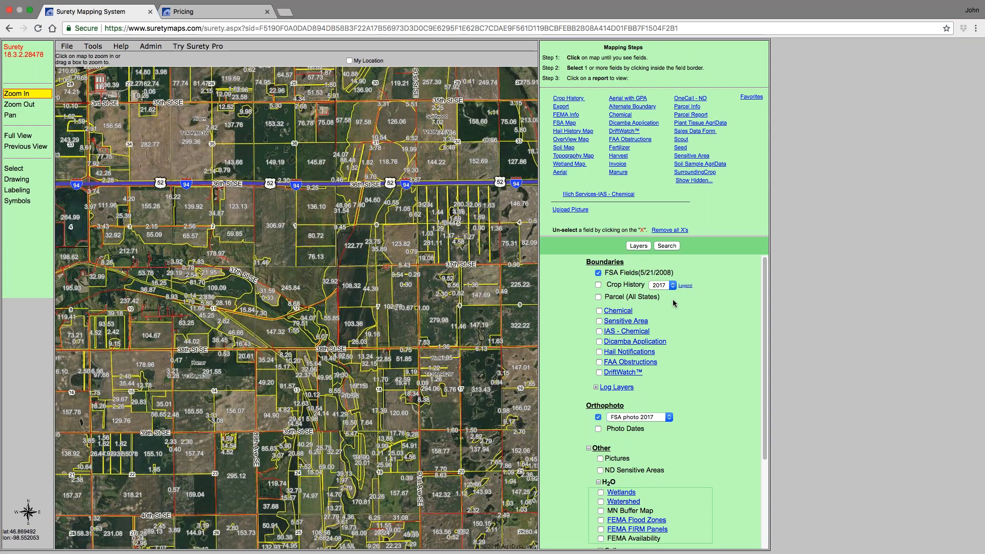
{"action": "left_click", "coordinate": [598, 297]}
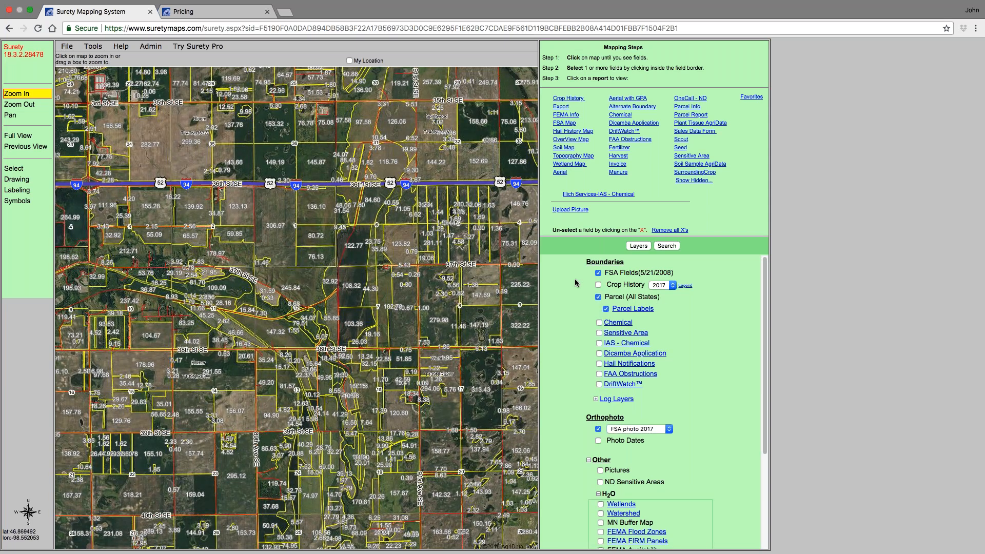
{"action": "left_click", "coordinate": [599, 272]}
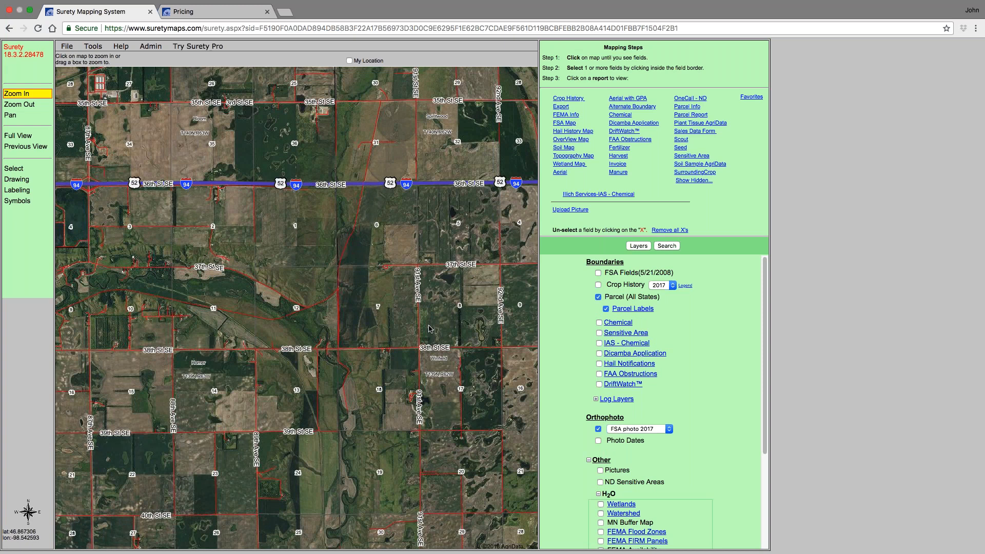
- Navigate to the Fargo–Moorhead area and zoom in on the parcels west of I-29
{"action": "left_click", "coordinate": [433, 336]}
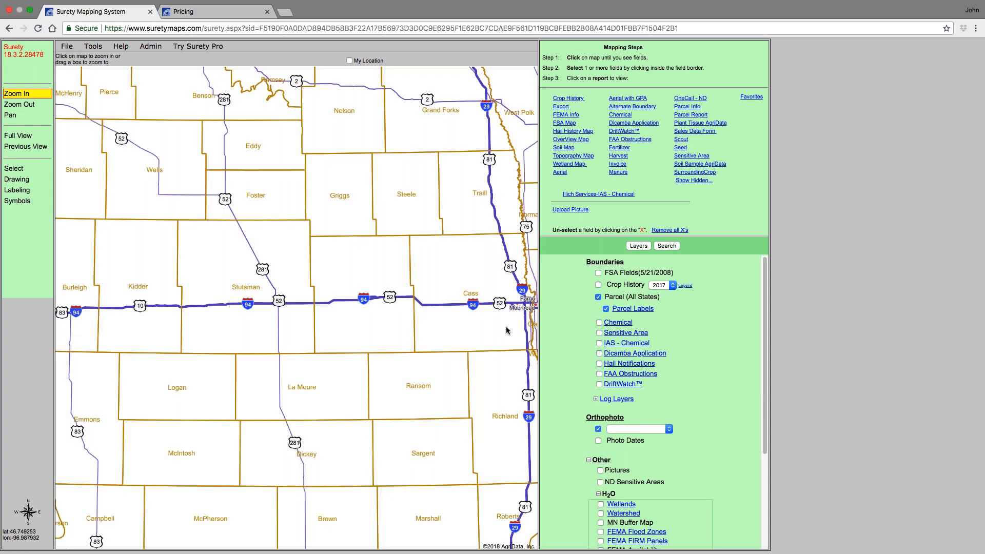
{"action": "left_click", "coordinate": [529, 314]}
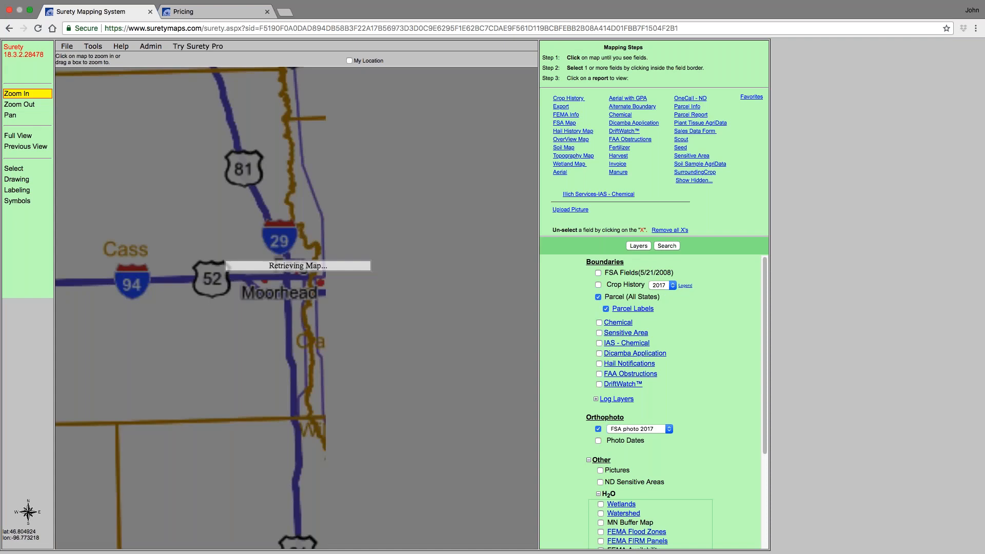
{"action": "left_click", "coordinate": [290, 329]}
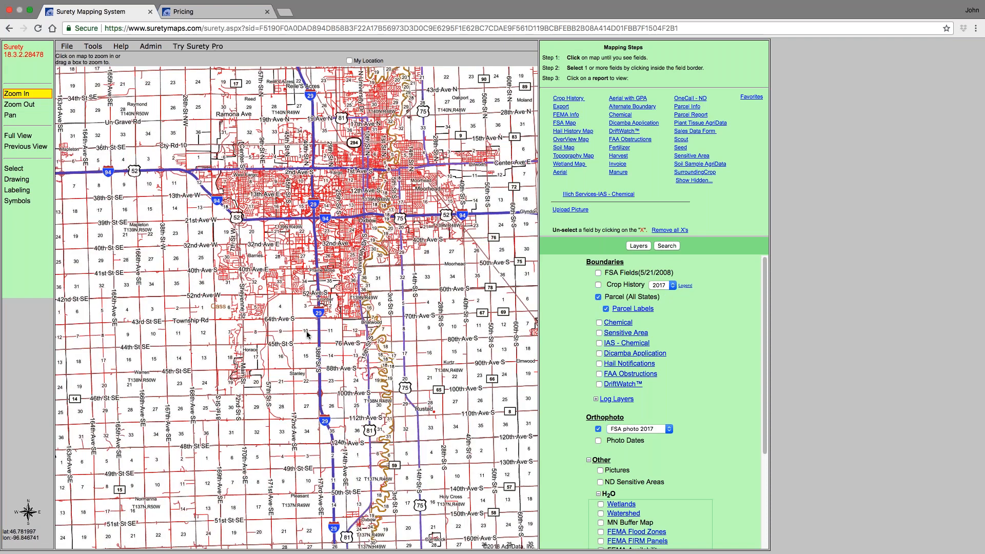
{"action": "left_click", "coordinate": [307, 333]}
{"action": "left_click", "coordinate": [333, 336]}
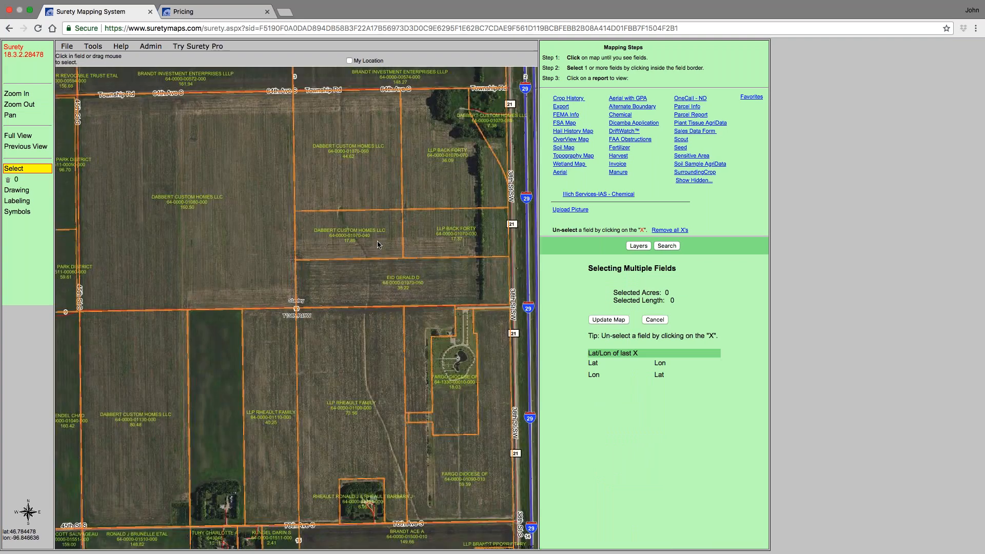
- Open the Parcel Labels layer properties, browse the Add Label field list, and cancel without changes
{"action": "left_click", "coordinate": [639, 246]}
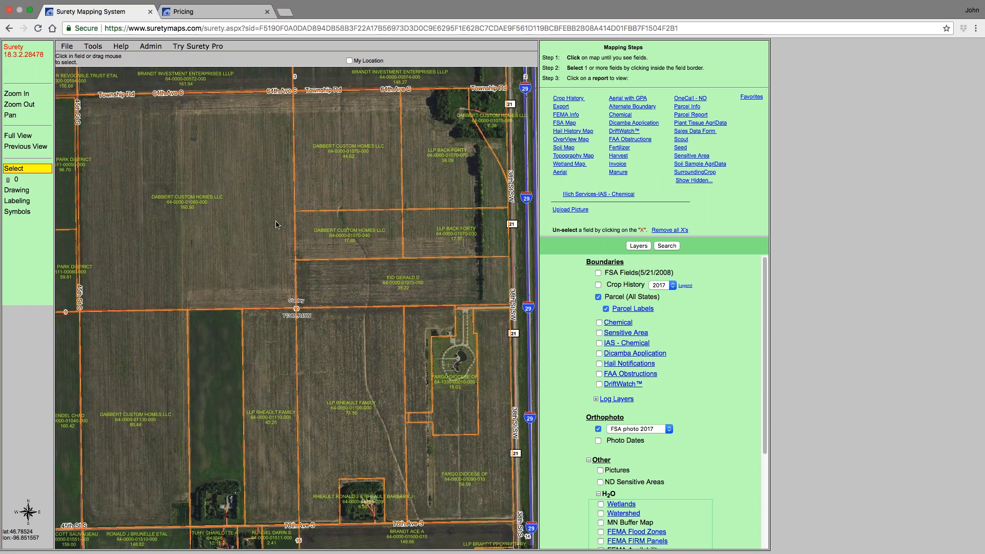
{"action": "left_click", "coordinate": [635, 309]}
{"action": "left_click", "coordinate": [595, 67]}
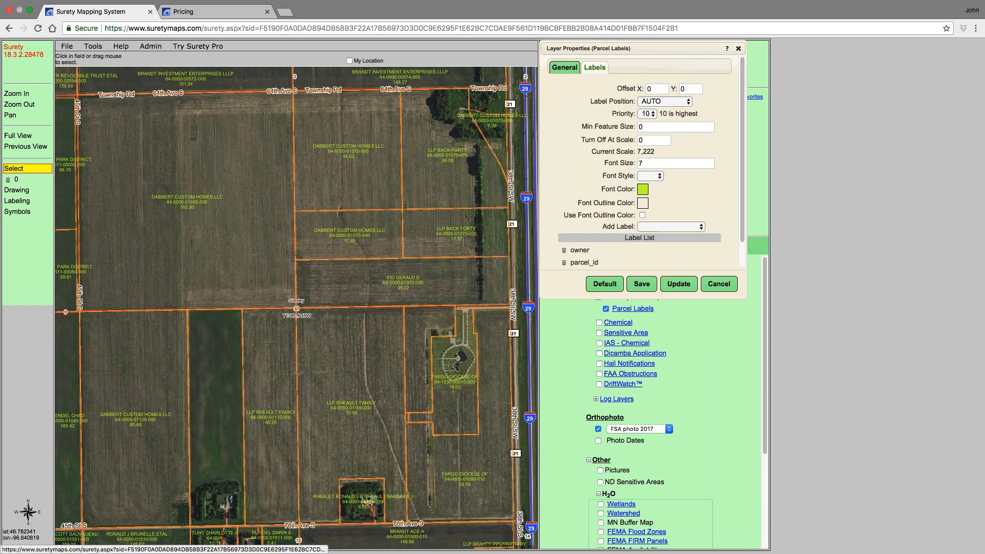
{"action": "left_click", "coordinate": [701, 227]}
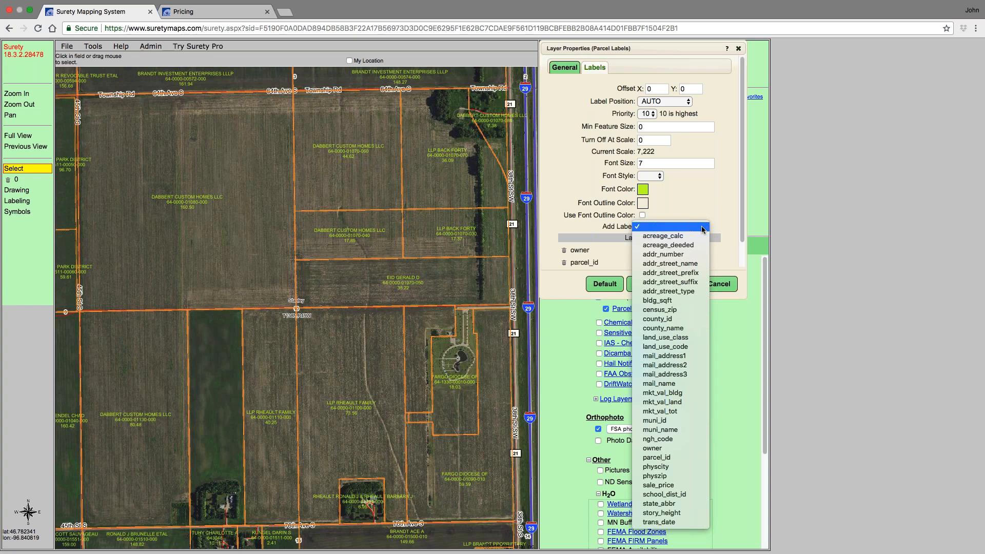
{"action": "left_click", "coordinate": [731, 233]}
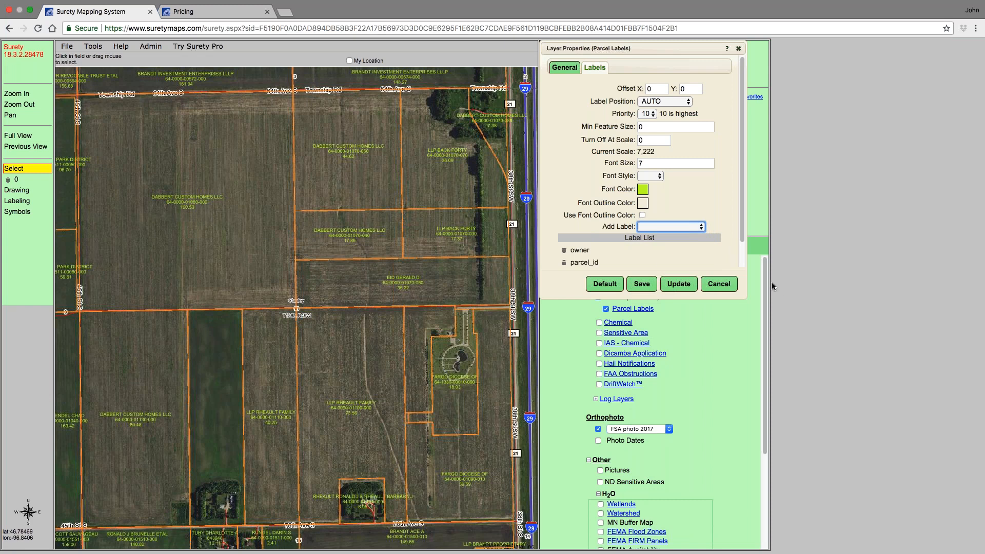
{"action": "left_click", "coordinate": [719, 283]}
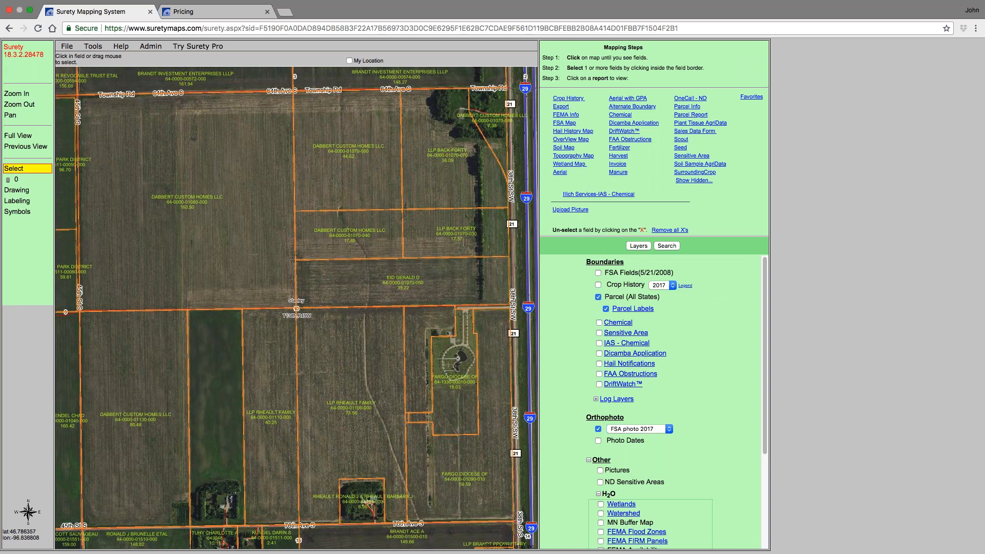
- Select a parcel field, open its Soil Map report, dismiss the new soils data notice, and close the report tab
{"action": "left_click", "coordinate": [349, 178]}
{"action": "left_click", "coordinate": [567, 115]}
{"action": "left_click", "coordinate": [611, 222]}
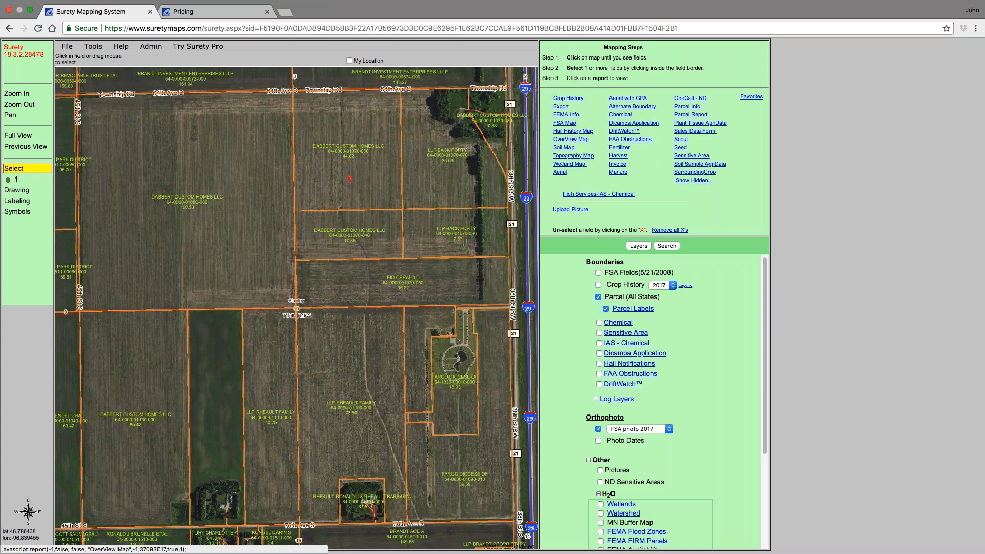
{"action": "left_click", "coordinate": [564, 123]}
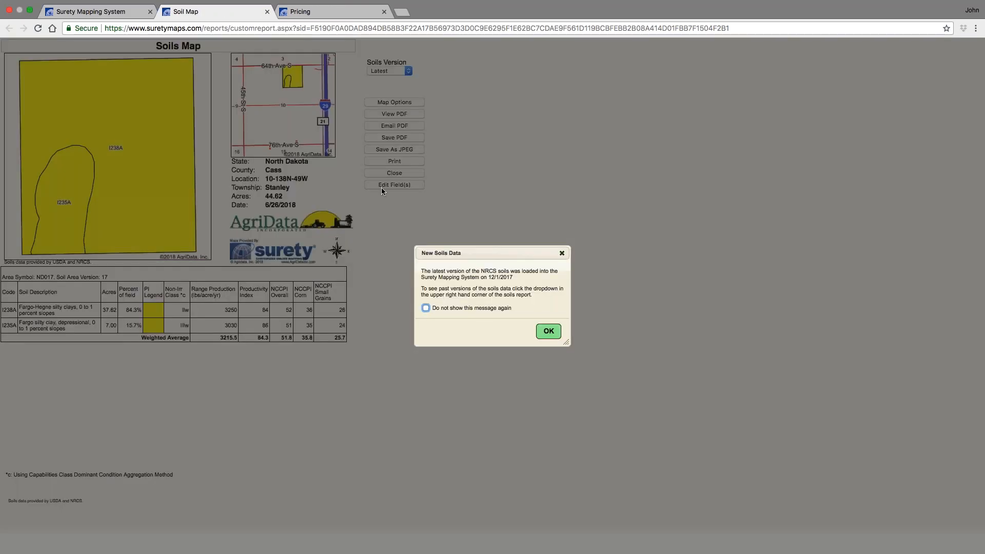
{"action": "left_click", "coordinate": [549, 331]}
{"action": "left_click", "coordinate": [267, 12]}
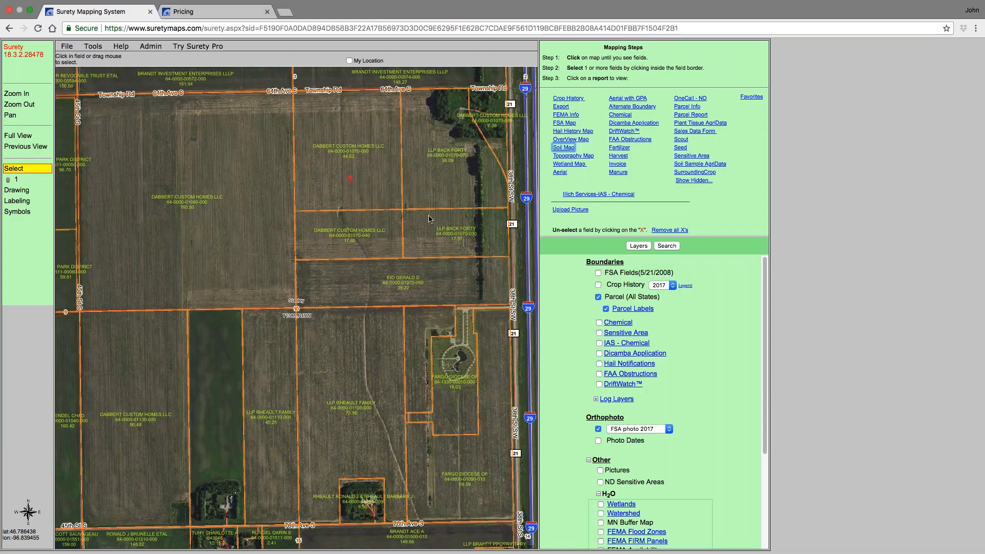
- Smart-select the parcel below the selected one as a drawing, then delete all drawings from the map
{"action": "left_click", "coordinate": [16, 190]}
{"action": "left_click", "coordinate": [9, 238]}
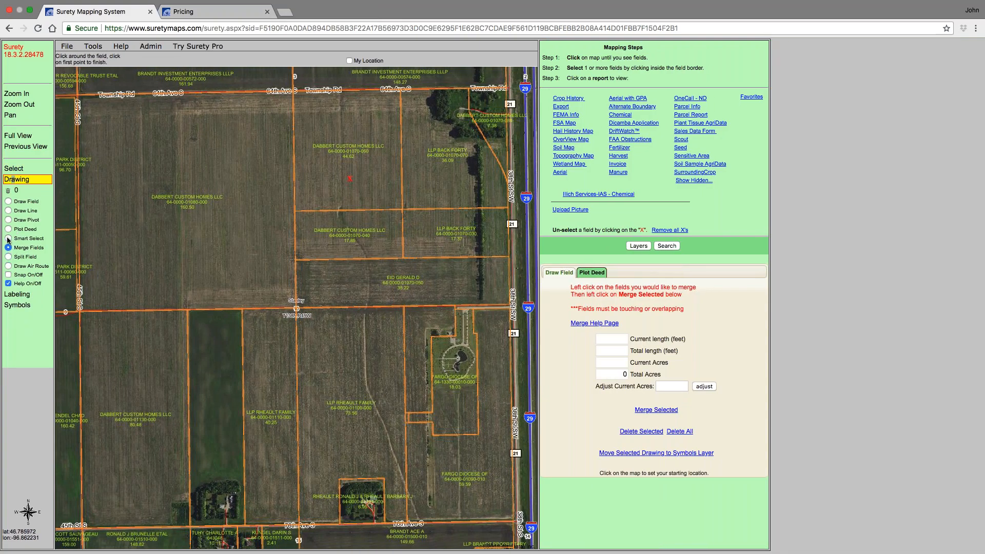
{"action": "left_click", "coordinate": [357, 239]}
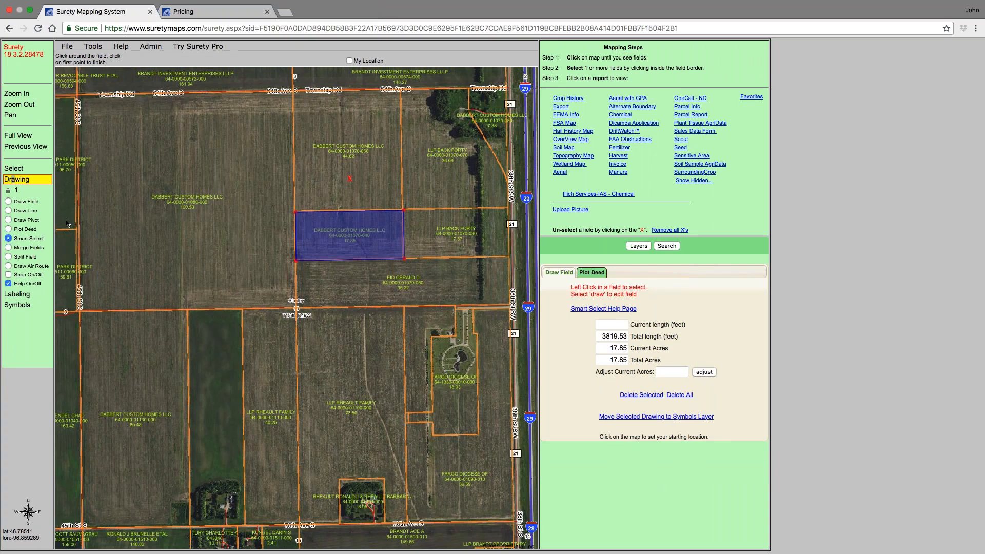
{"action": "left_click", "coordinate": [8, 201]}
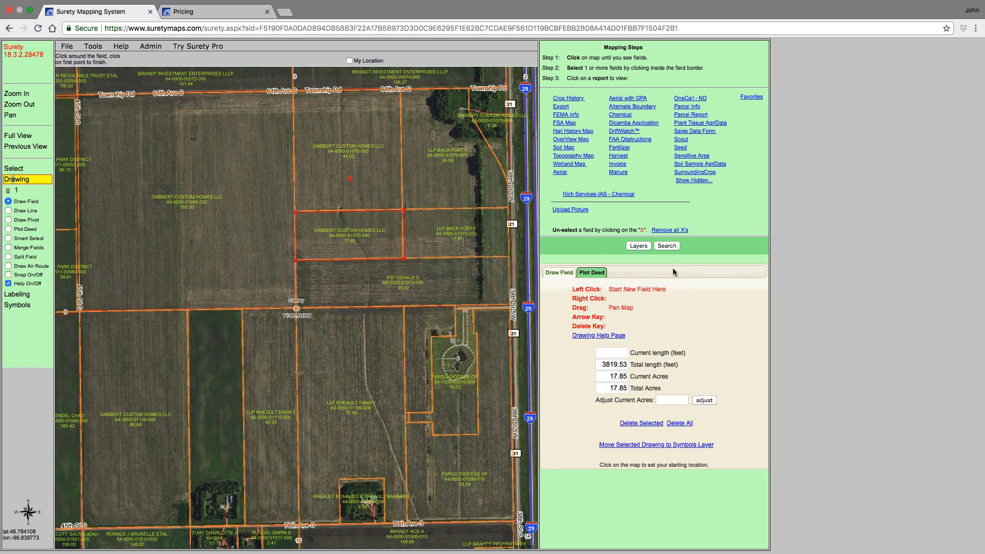
{"action": "left_click", "coordinate": [637, 247]}
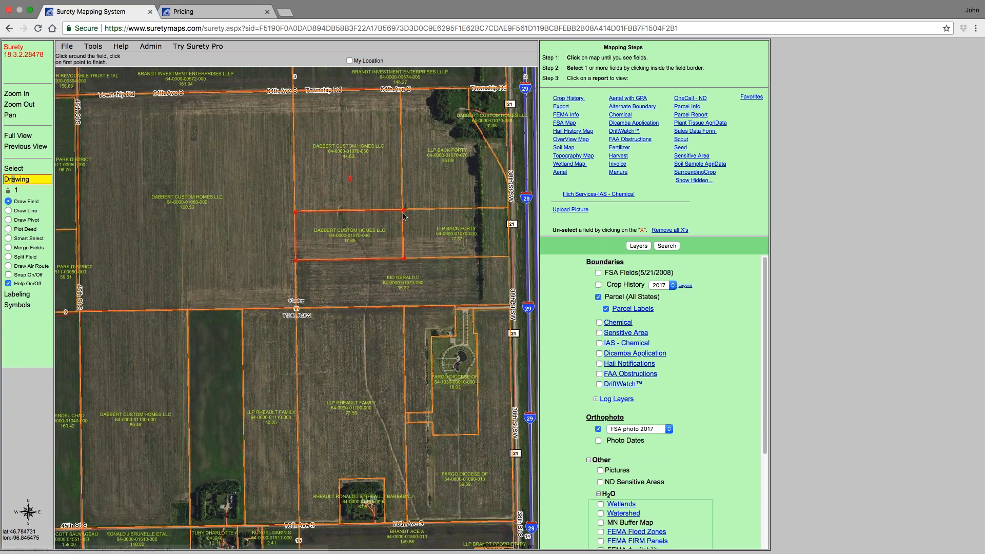
{"action": "left_click", "coordinate": [7, 192]}
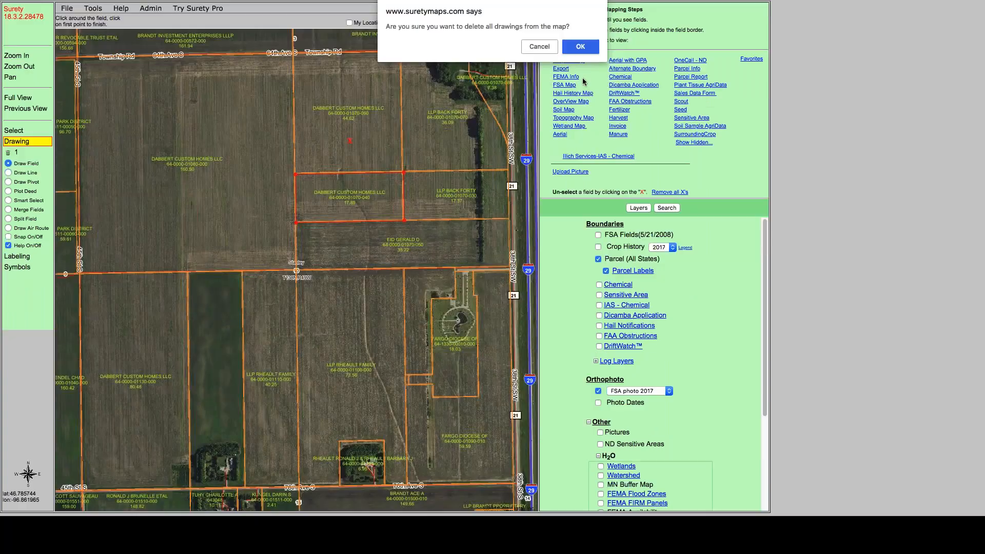
{"action": "left_click", "coordinate": [582, 80]}
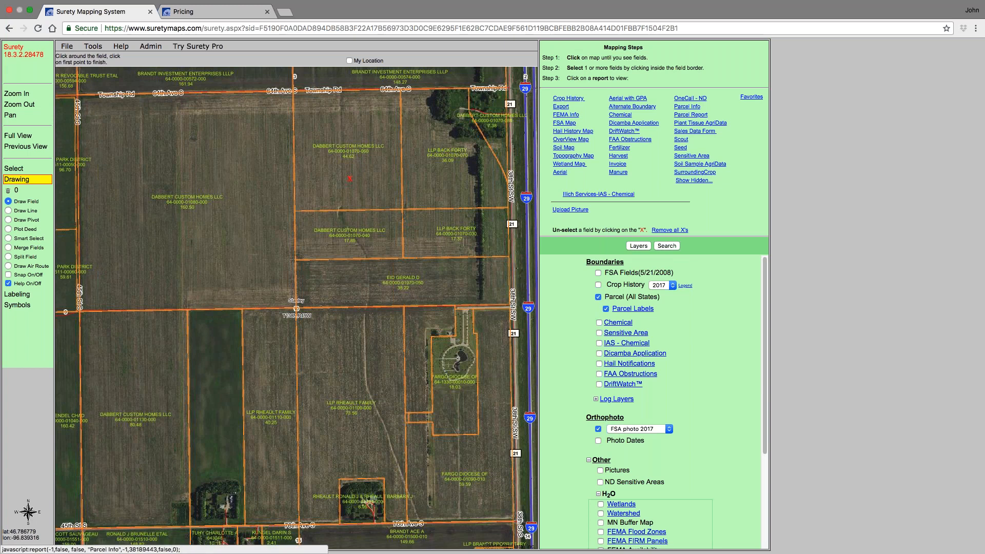
- View the Parcel Info for the selected parcel, cancel it, then open its Parcel Report and close that tab
{"action": "left_click", "coordinate": [687, 106]}
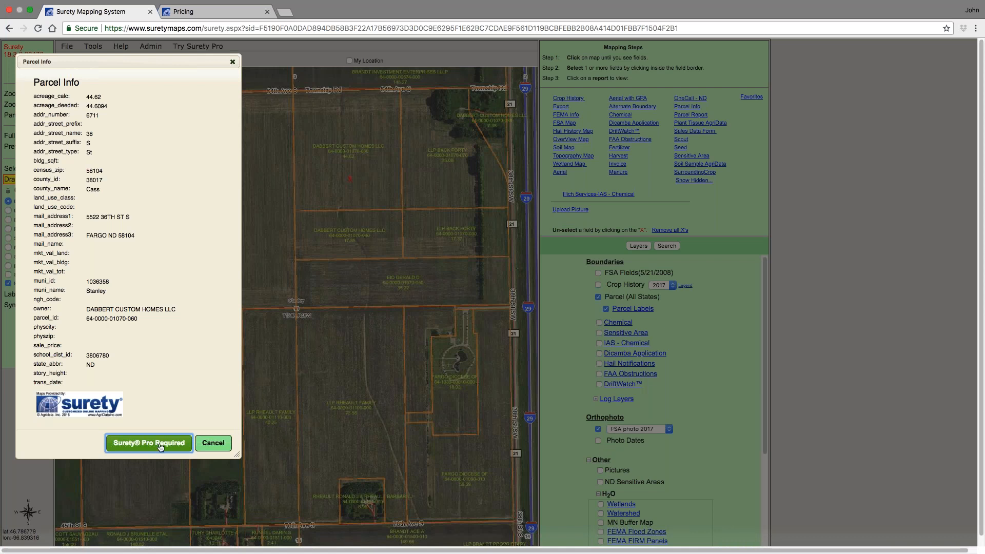
{"action": "left_click", "coordinate": [221, 454]}
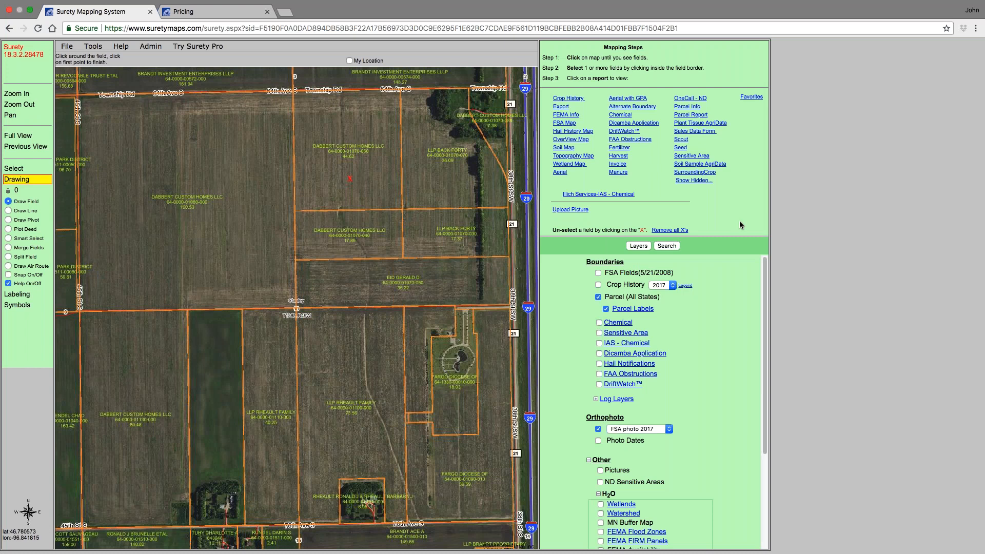
{"action": "left_click", "coordinate": [696, 115]}
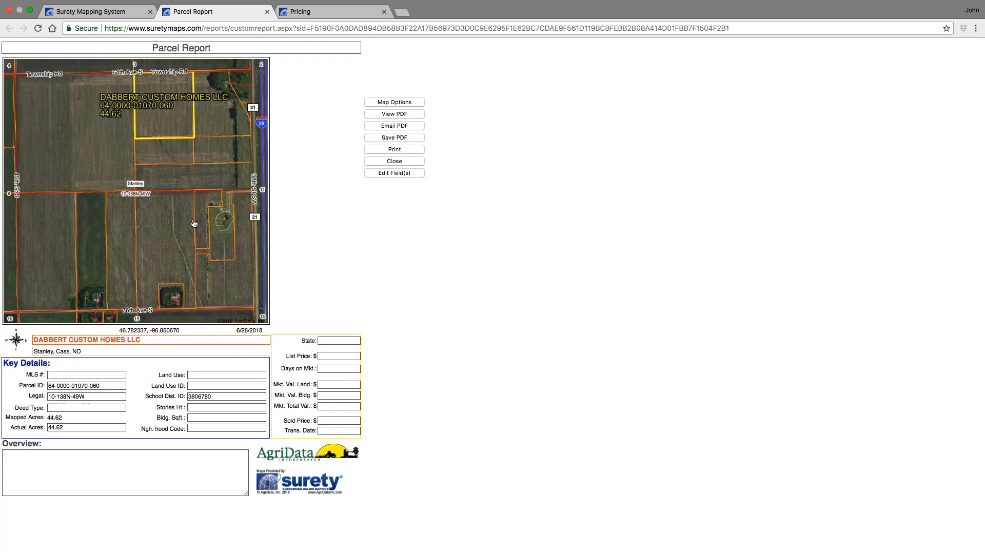
{"action": "left_click", "coordinate": [267, 12]}
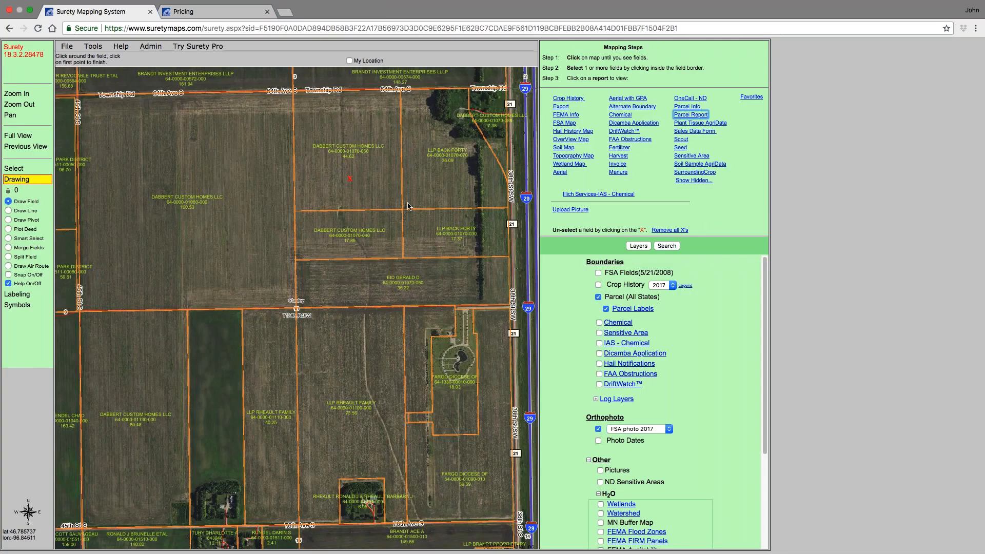
- Switch to the Pricing page, open the parcel data Check Availability window, and select the state IA
{"action": "left_click", "coordinate": [205, 11]}
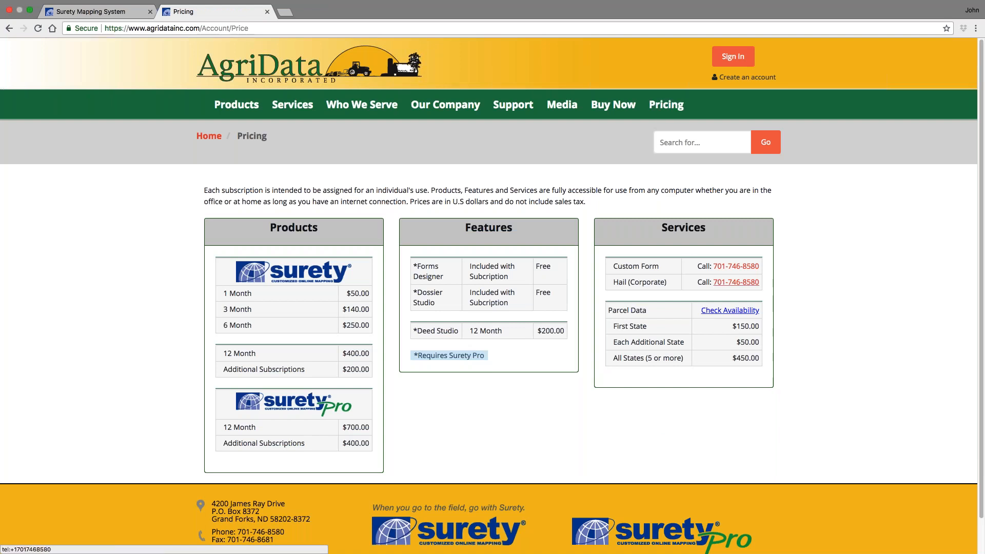
{"action": "left_click", "coordinate": [731, 310]}
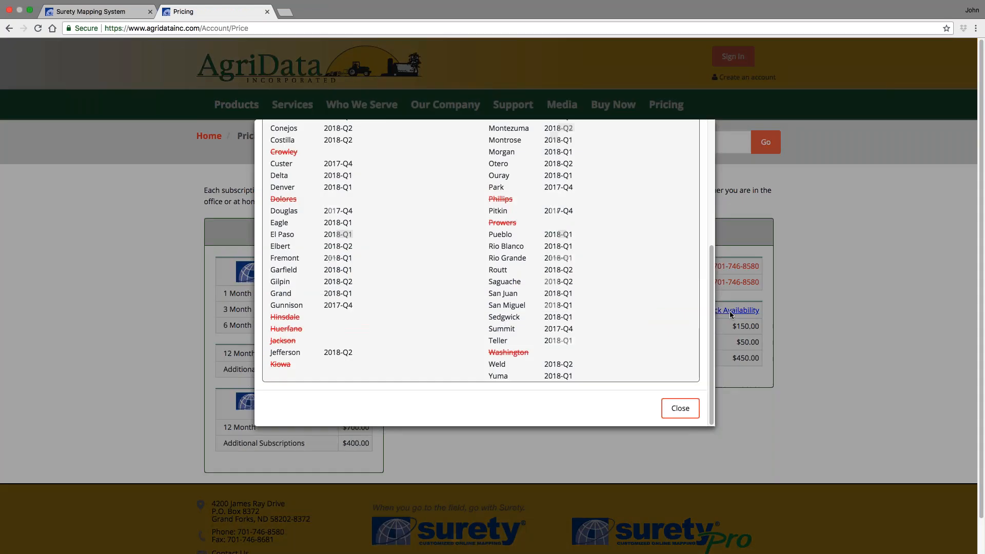
{"action": "scroll", "coordinate": [703, 291], "scroll_direction": "up", "scroll_amount": 5}
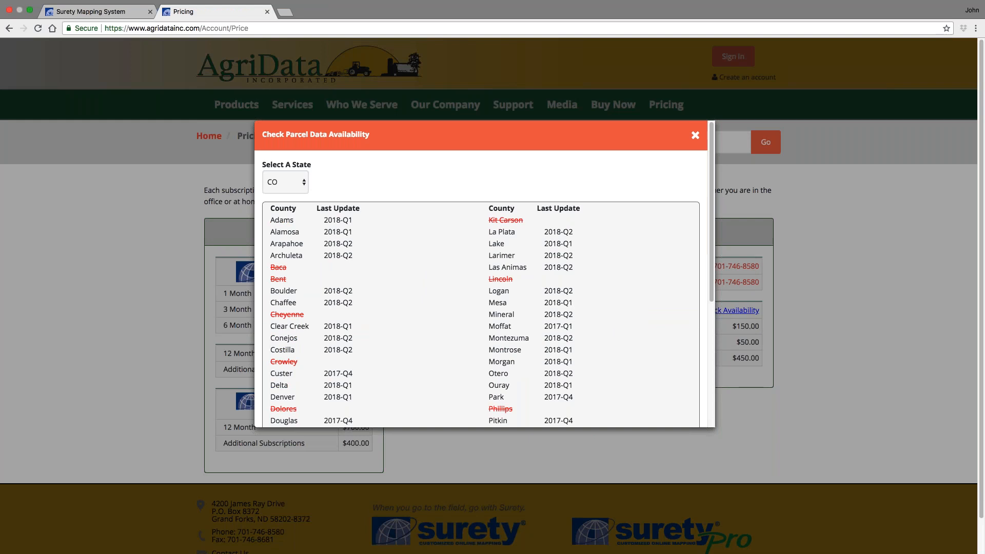
{"action": "left_click", "coordinate": [282, 149]}
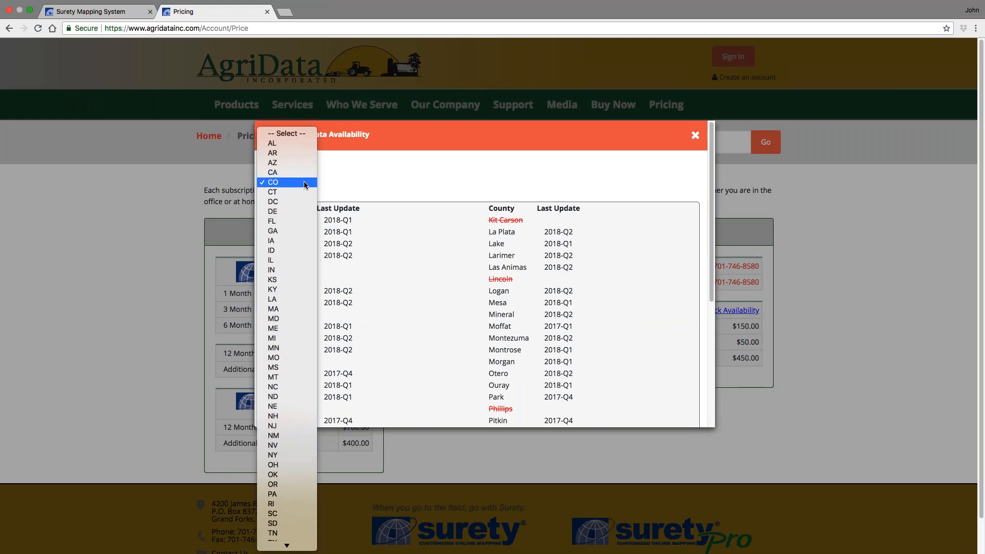
{"action": "left_click", "coordinate": [301, 241]}
- Scroll through the Iowa county update list and close the availability window
{"action": "scroll", "coordinate": [414, 270], "scroll_direction": "down", "scroll_amount": 5}
{"action": "scroll", "coordinate": [386, 308], "scroll_direction": "down", "scroll_amount": 7}
{"action": "scroll", "coordinate": [393, 303], "scroll_direction": "up", "scroll_amount": 8}
{"action": "scroll", "coordinate": [394, 306], "scroll_direction": "up", "scroll_amount": 3}
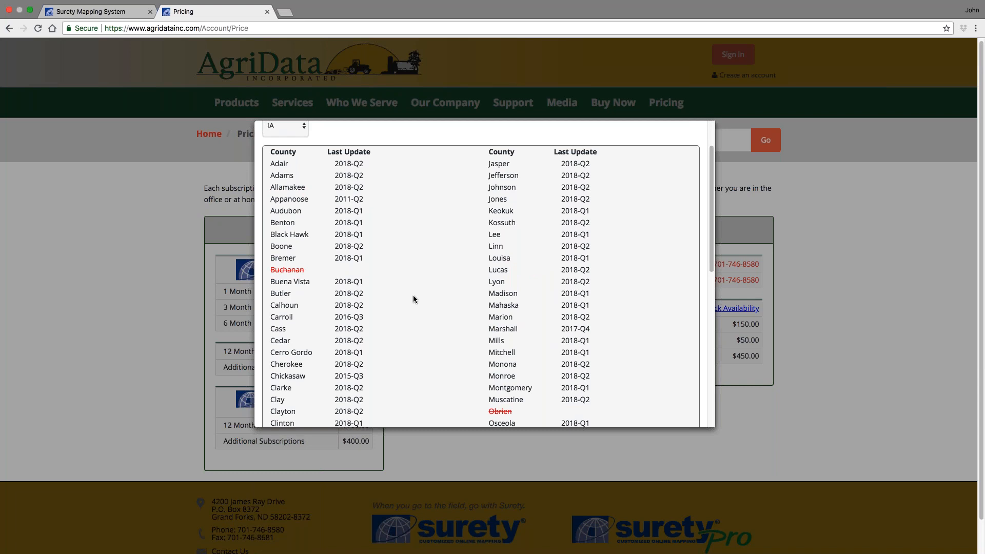
{"action": "scroll", "coordinate": [378, 279], "scroll_direction": "down", "scroll_amount": 7}
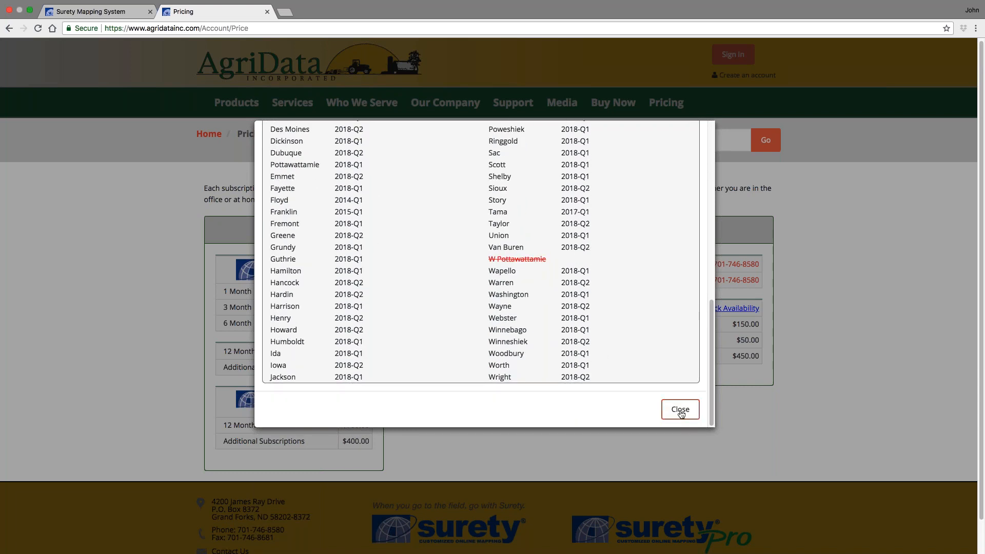
{"action": "left_click", "coordinate": [683, 411]}
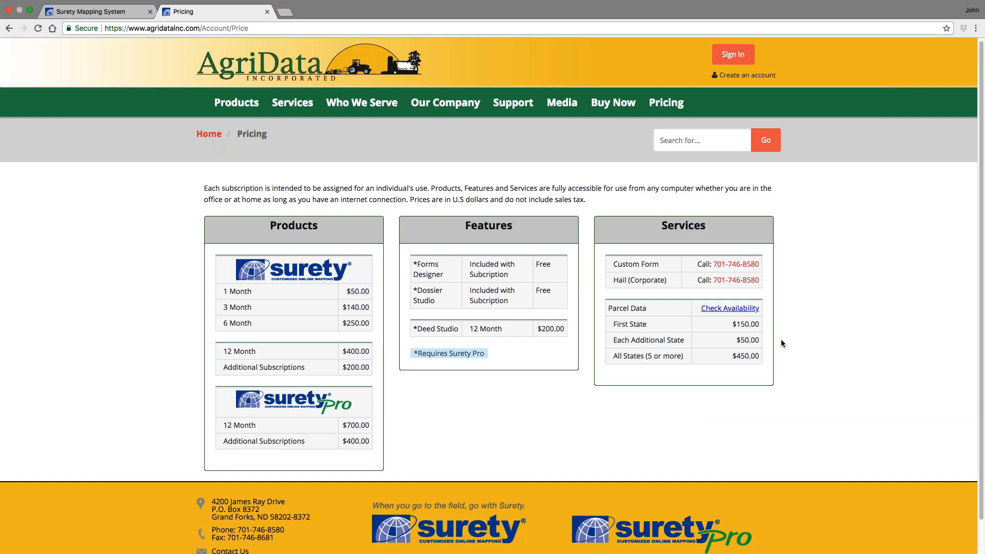
{"action": "scroll", "coordinate": [685, 354], "scroll_direction": "up", "scroll_amount": 1}
- Return to the Surety map and clear the current selection
{"action": "left_click", "coordinate": [119, 14]}
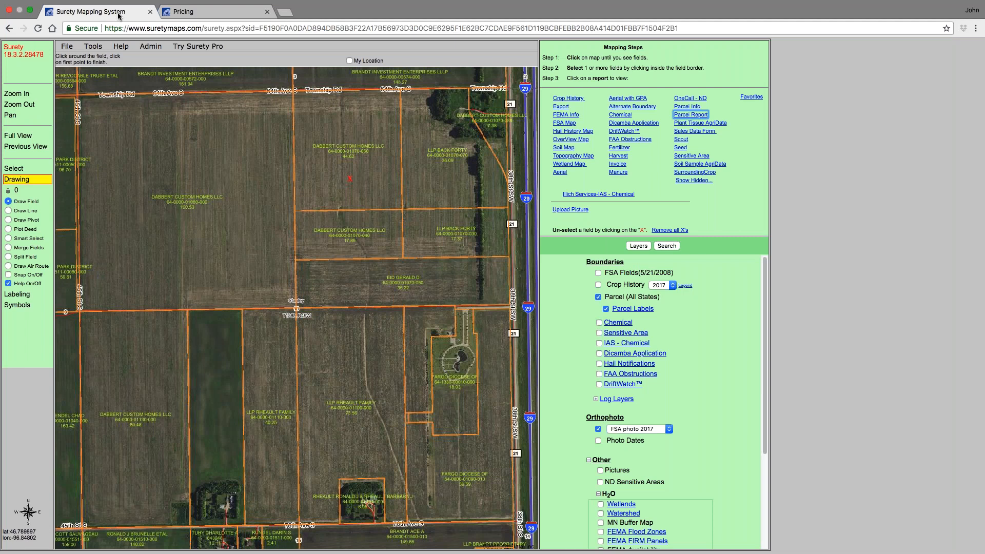
{"action": "left_click", "coordinate": [13, 168]}
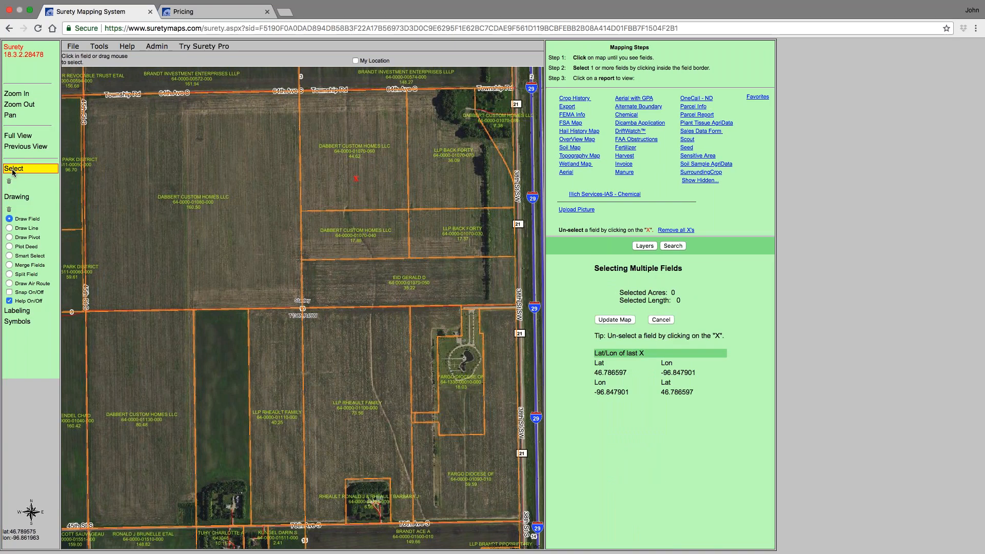
{"action": "left_click", "coordinate": [8, 181]}
{"action": "left_click", "coordinate": [578, 82]}
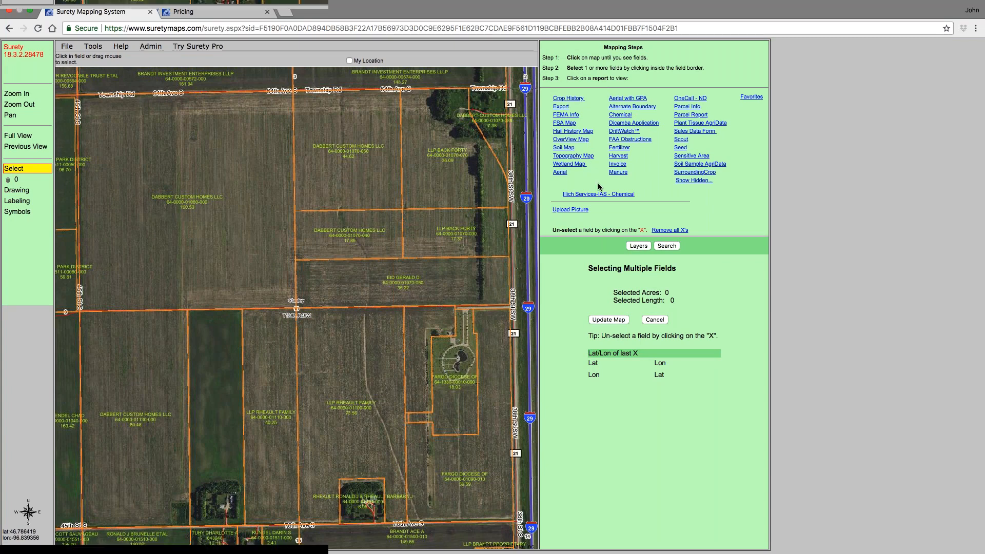
- Turn on the FSA Fields layer and turn off the Parcel (All States) layer
{"action": "left_click", "coordinate": [628, 247]}
{"action": "left_click", "coordinate": [598, 273]}
{"action": "left_click", "coordinate": [599, 273]}
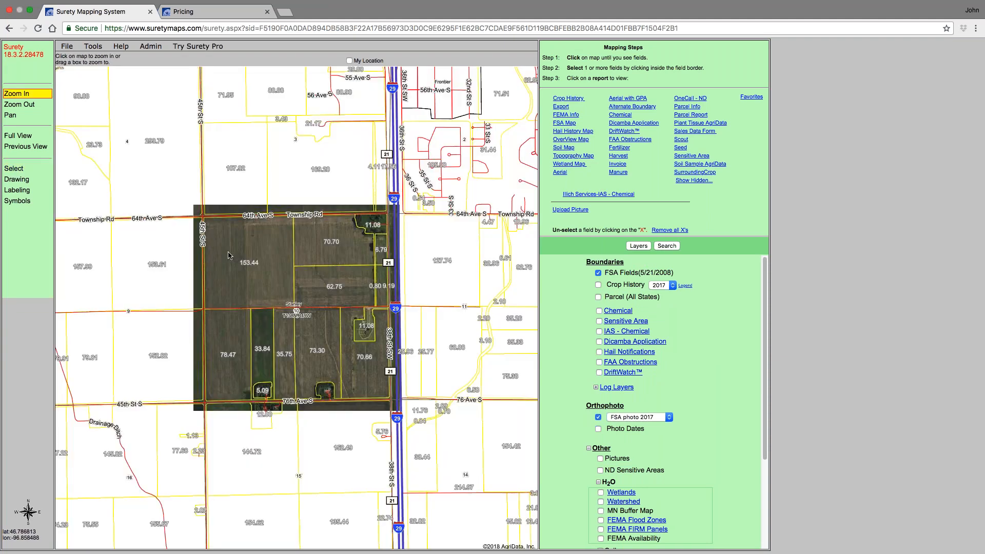
- Select the 153.44-acre field in the northwest and open its Sales Data Form report
{"action": "left_click", "coordinate": [229, 255]}
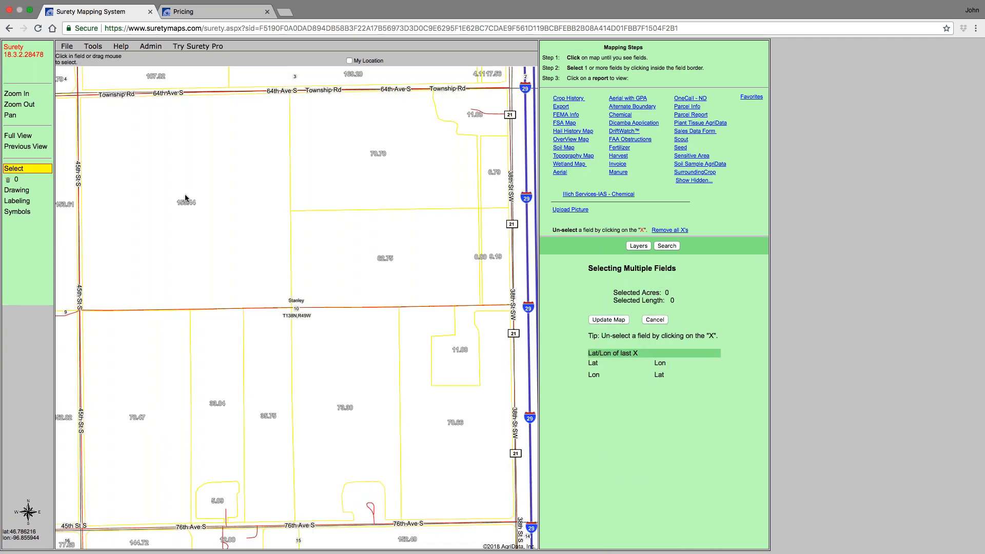
{"action": "left_click", "coordinate": [189, 189]}
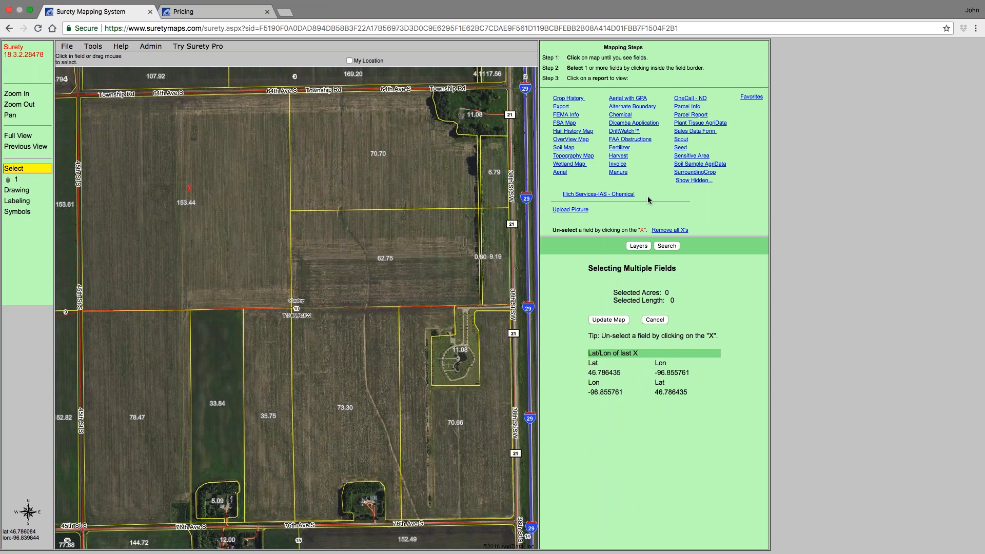
{"action": "left_click", "coordinate": [710, 132]}
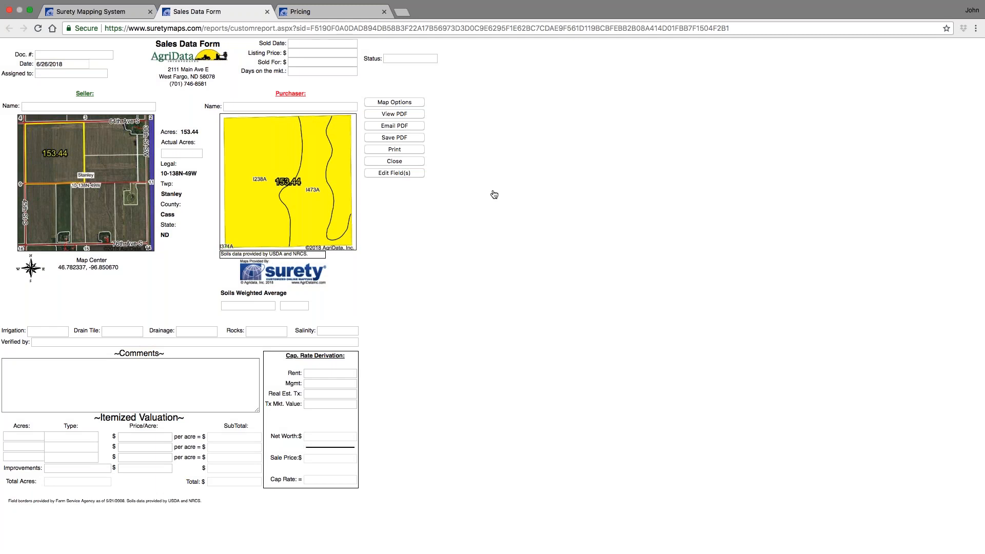
- Open the Sold Date calendar, browse to the next month and back, and close it without picking a date
{"action": "left_click", "coordinate": [322, 44]}
{"action": "left_click", "coordinate": [376, 57]}
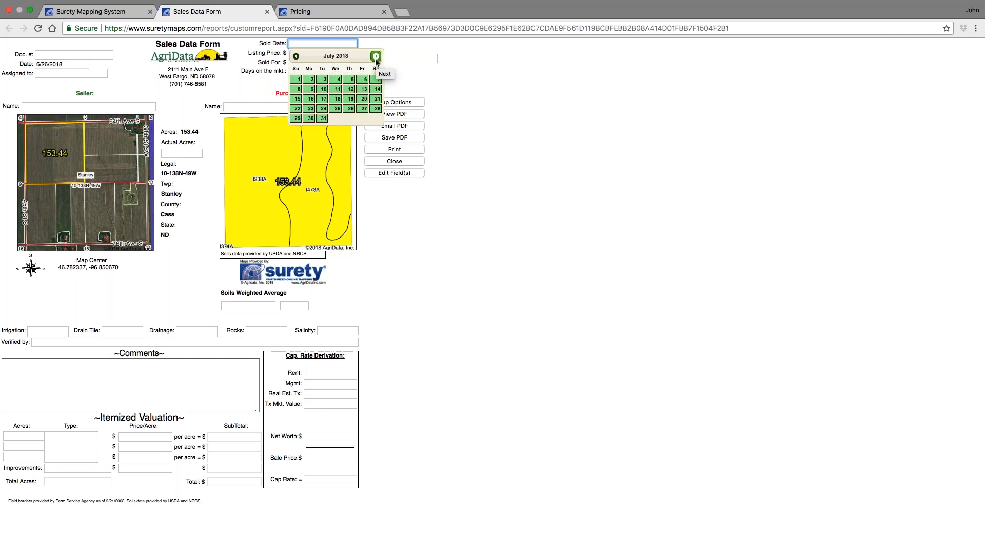
{"action": "left_click", "coordinate": [296, 57]}
{"action": "left_click", "coordinate": [477, 104]}
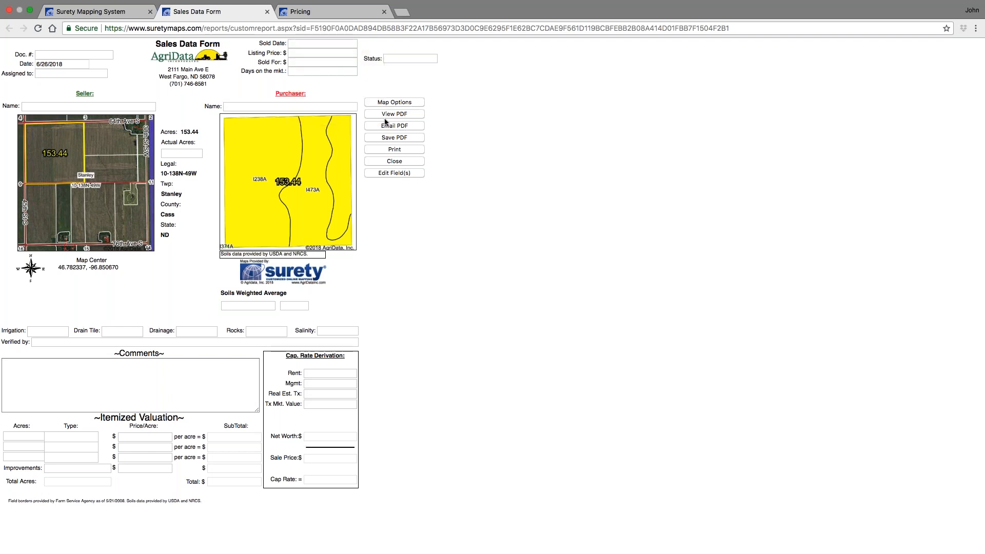
- Open the seller name lookup grid, scroll through the saved sellers, and close it without choosing one
{"action": "left_click", "coordinate": [151, 108]}
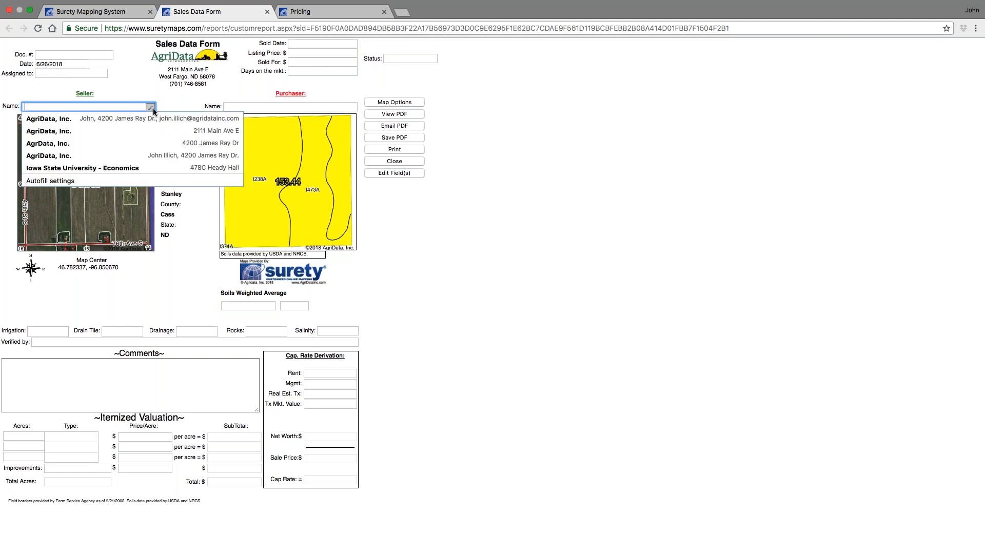
{"action": "left_click", "coordinate": [149, 107]}
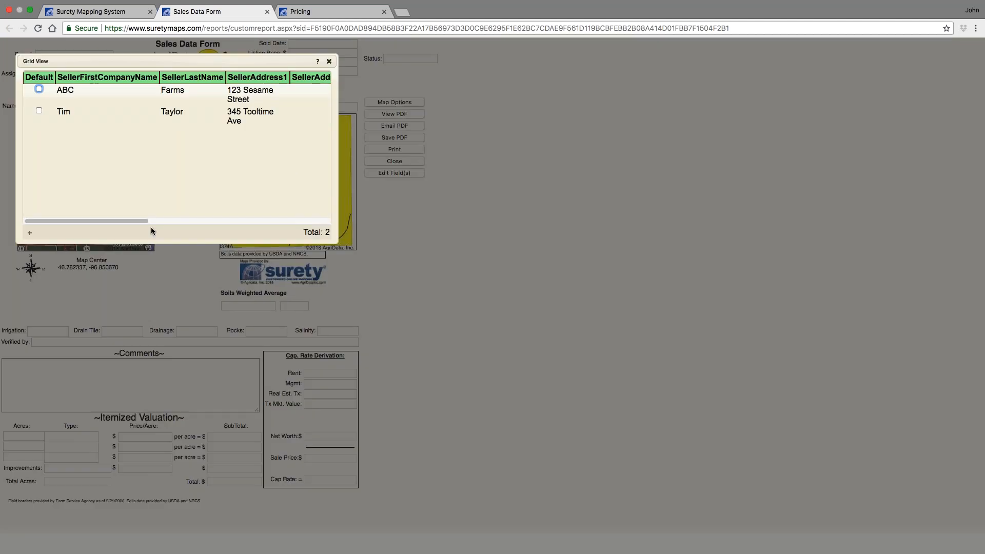
{"action": "mouse_move", "coordinate": [132, 221]}
{"action": "left_mouse_down"}
{"action": "mouse_move", "coordinate": [328, 235]}
{"action": "mouse_move", "coordinate": [133, 232]}
{"action": "left_mouse_up"}
{"action": "left_click", "coordinate": [329, 61]}
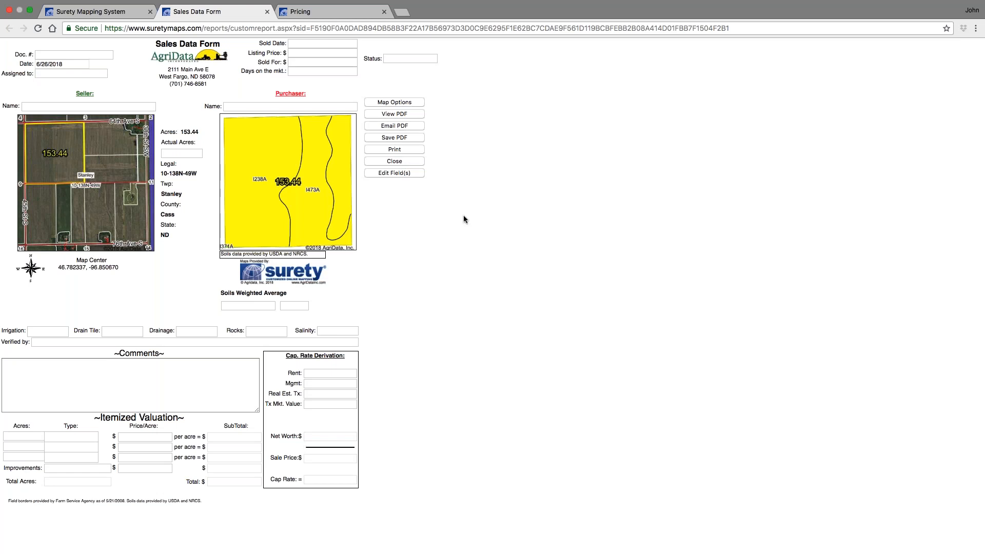
- Set the Actual Acres to 153
{"action": "left_click", "coordinate": [177, 152]}
{"action": "type", "text": "153"}
{"action": "key", "text": "Tab"}
{"action": "left_click", "coordinate": [123, 392]}
- Enter a first itemized valuation line of 120 acres at $4,000 per acre
{"action": "left_click", "coordinate": [25, 437]}
{"action": "type", "text": "120"}
{"action": "left_click", "coordinate": [145, 437]}
{"action": "type", "text": "4000"}
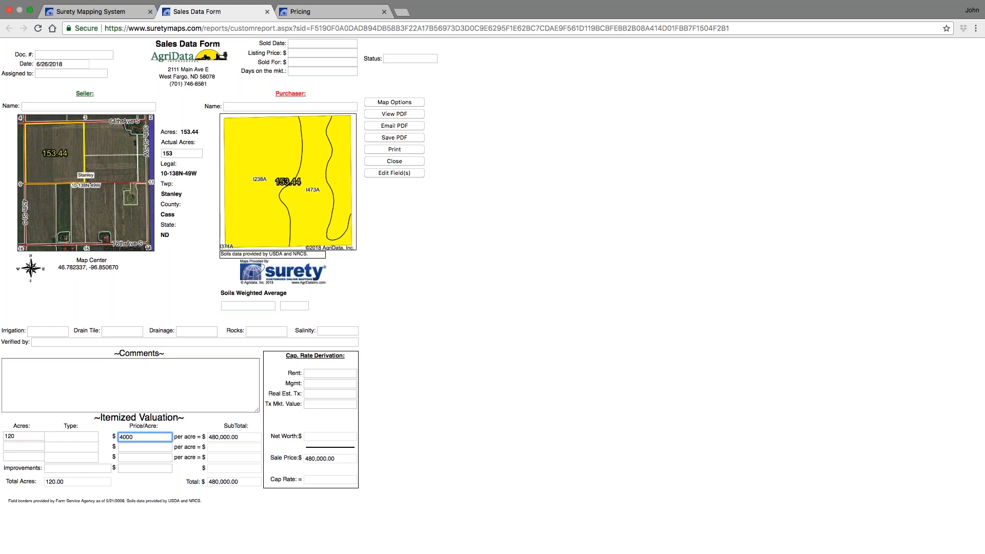
{"action": "key", "text": "Tab"}
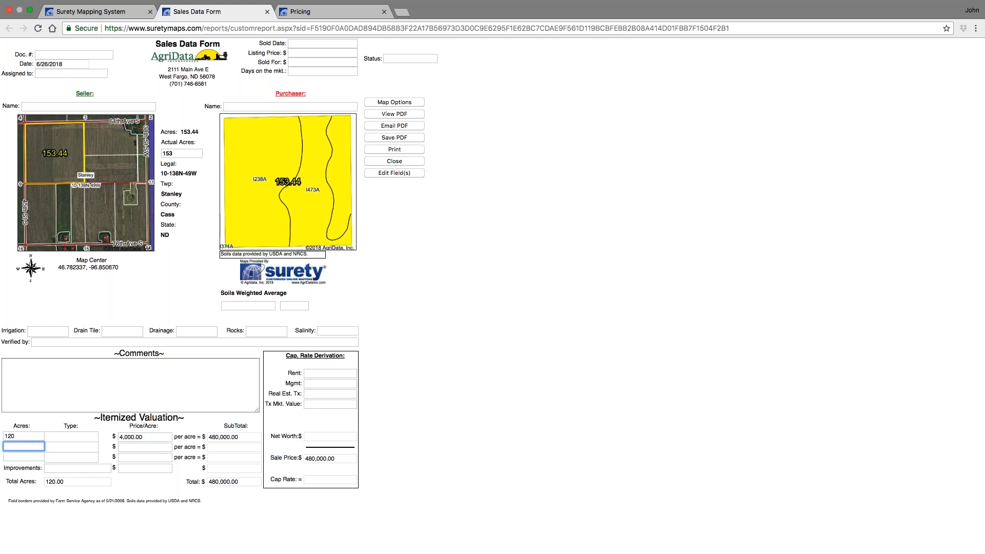
- Add a second valuation line of 33 acres of Cropland at $5,000 per acre, and open the Drain Tile options
{"action": "type", "text": "33"}
{"action": "key", "text": "Tab"}
{"action": "type", "text": "Cropland"}
{"action": "key", "text": "Tab"}
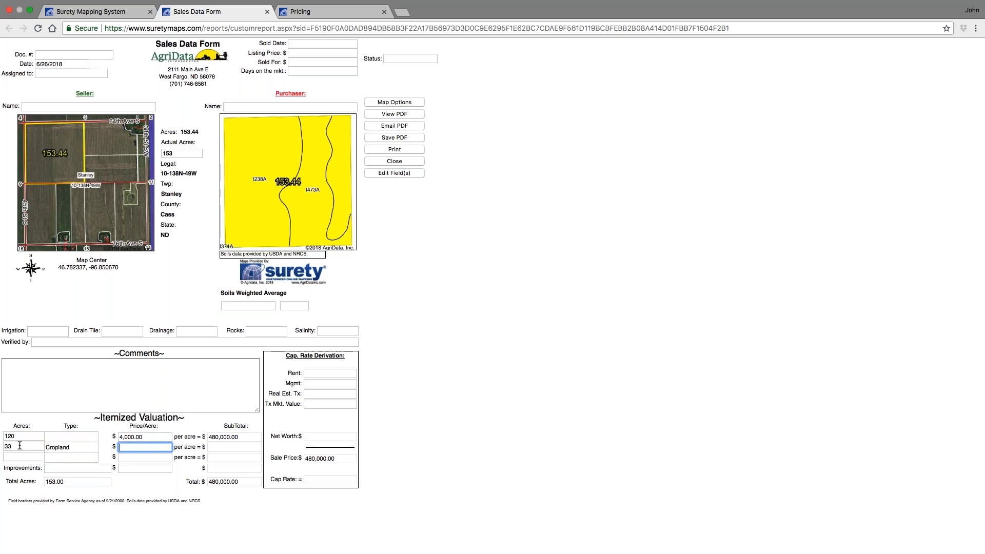
{"action": "type", "text": "5000"}
{"action": "key", "text": "Tab"}
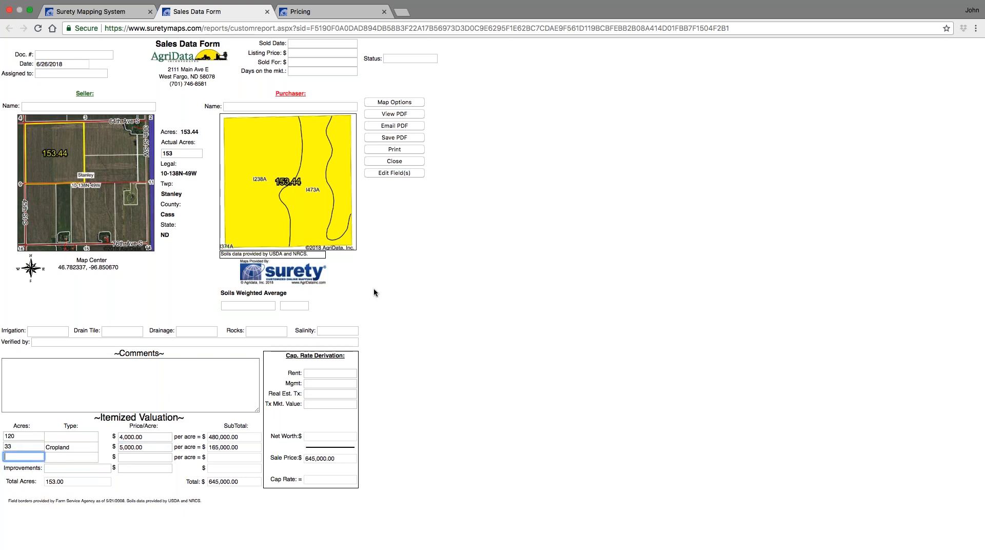
{"action": "left_click", "coordinate": [121, 333]}
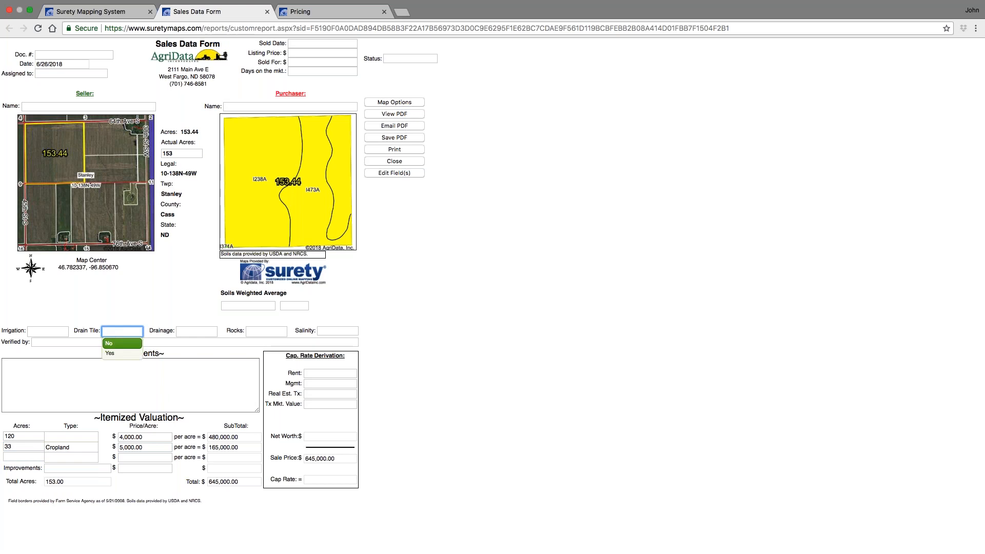
{"action": "left_click", "coordinate": [139, 317]}
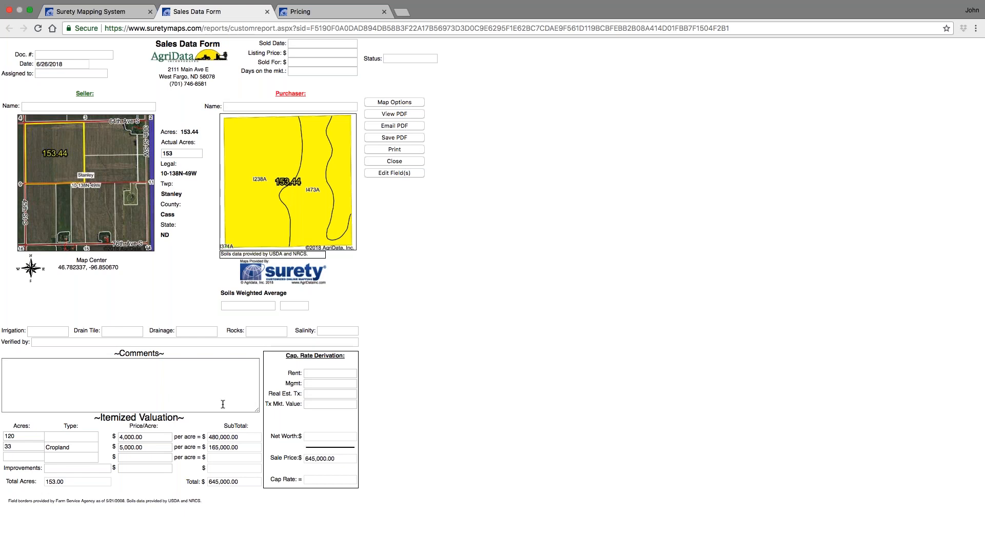
- Set the Soils Weighted Average to Productivity Index, then close the Sales Data Form
{"action": "left_click", "coordinate": [224, 306]}
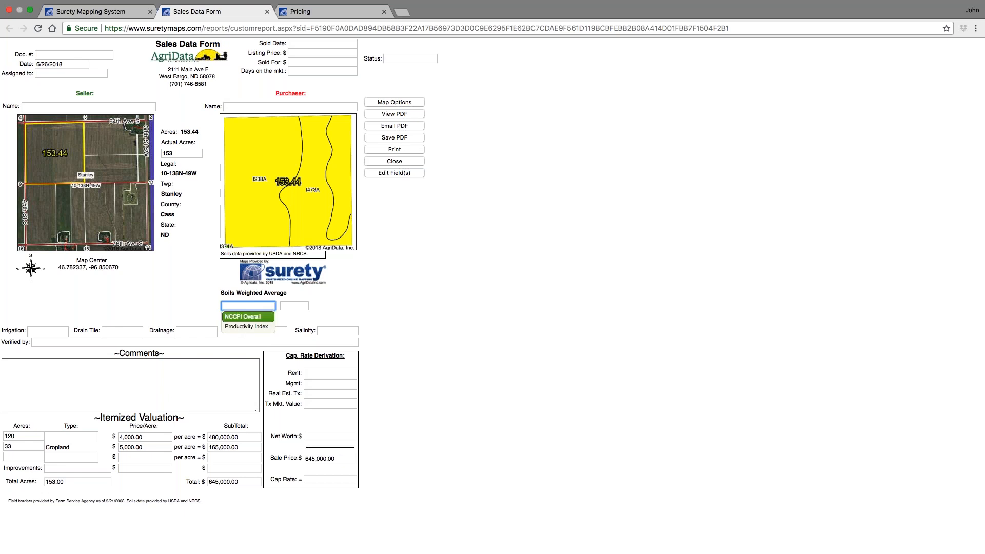
{"action": "left_click", "coordinate": [239, 327]}
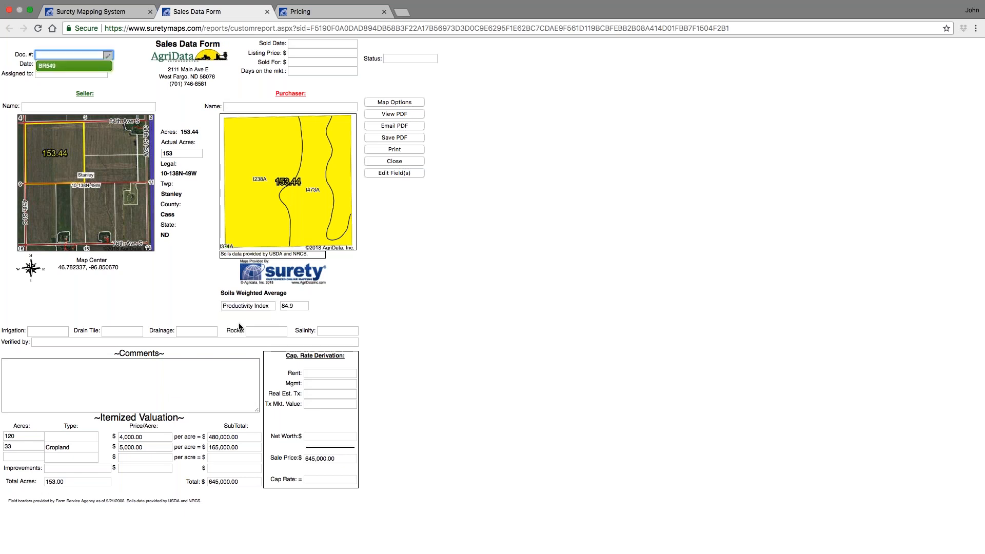
{"action": "left_click", "coordinate": [242, 308]}
{"action": "left_click", "coordinate": [249, 318]}
{"action": "left_click", "coordinate": [267, 11]}
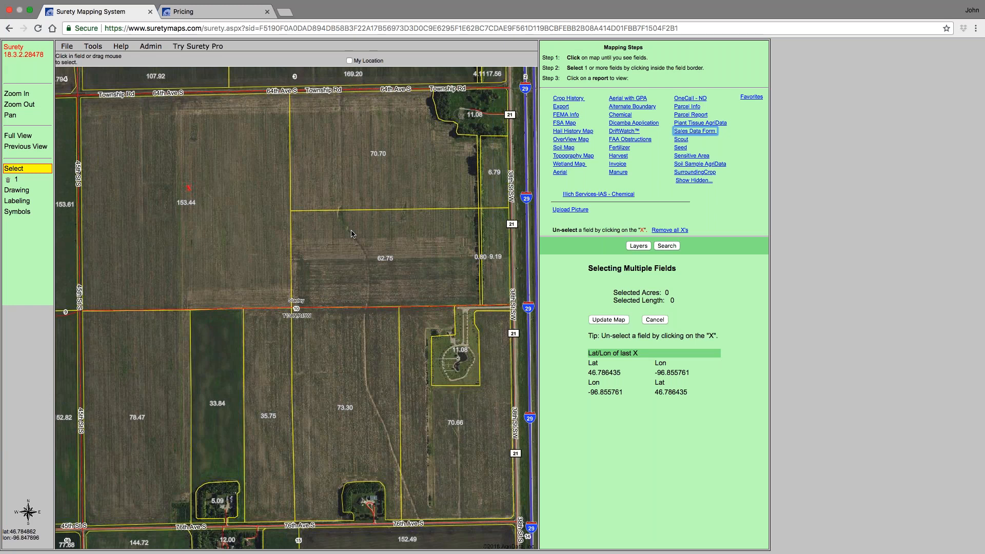
- Open the Form Request page from the admin options, examine its fields, and close it without submitting
{"action": "left_click", "coordinate": [152, 47]}
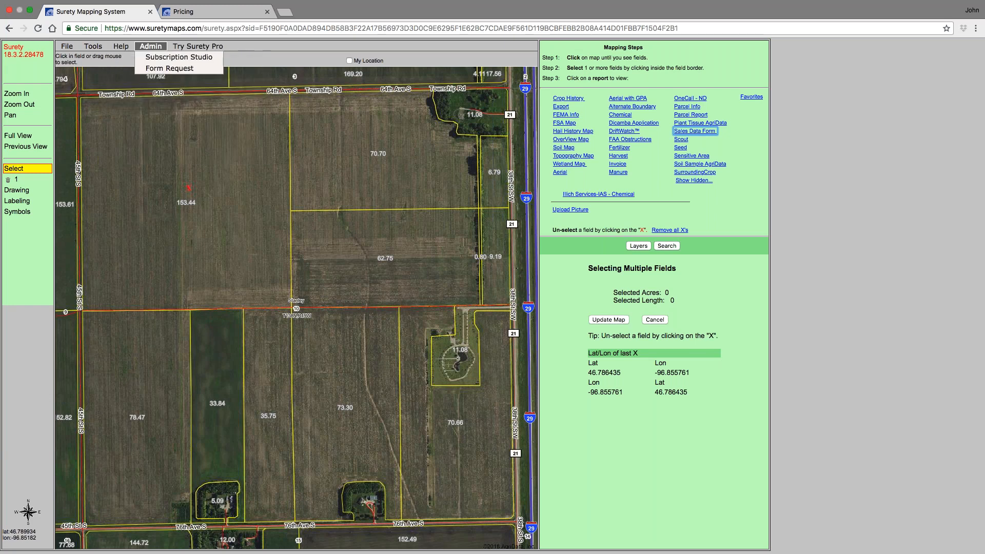
{"action": "left_click", "coordinate": [165, 69]}
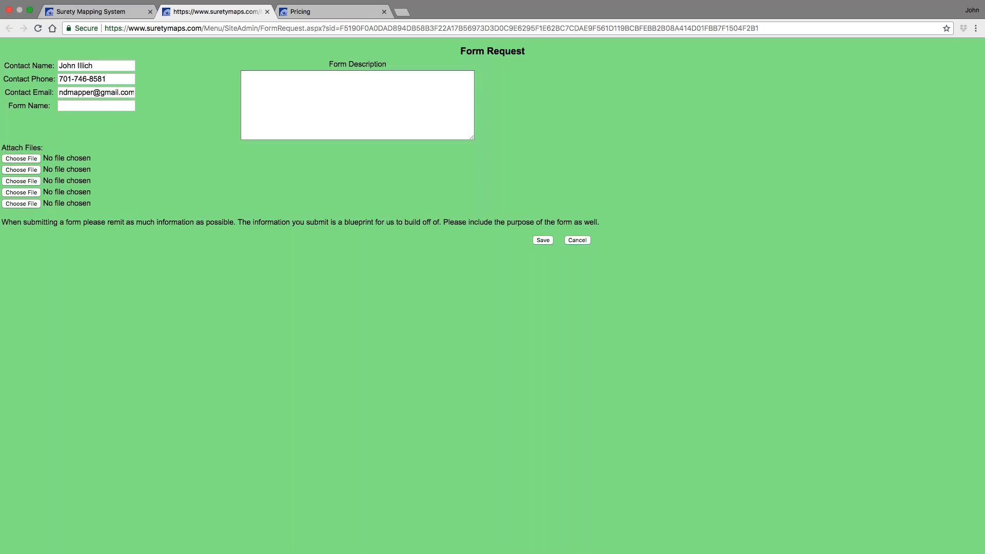
{"action": "left_click", "coordinate": [303, 90]}
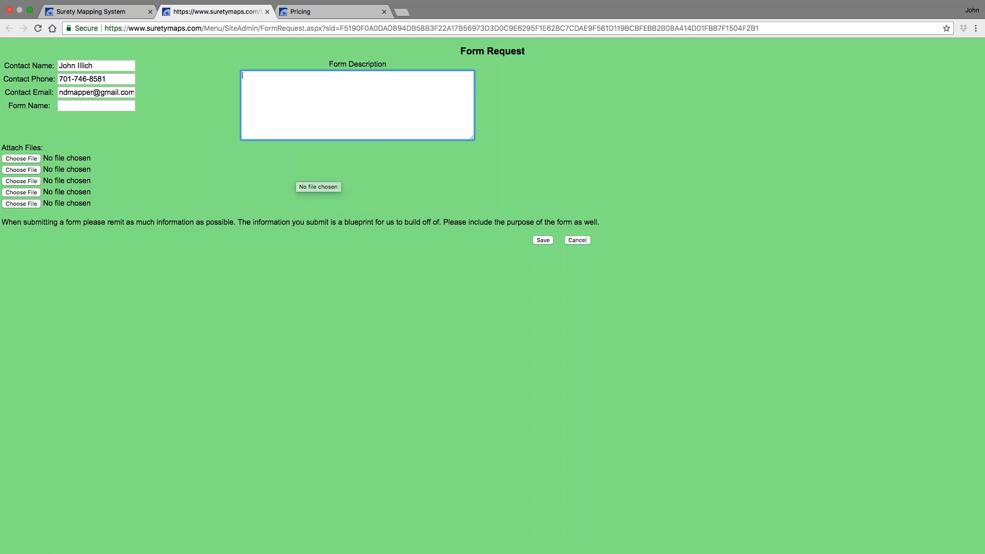
{"action": "left_click", "coordinate": [267, 12]}
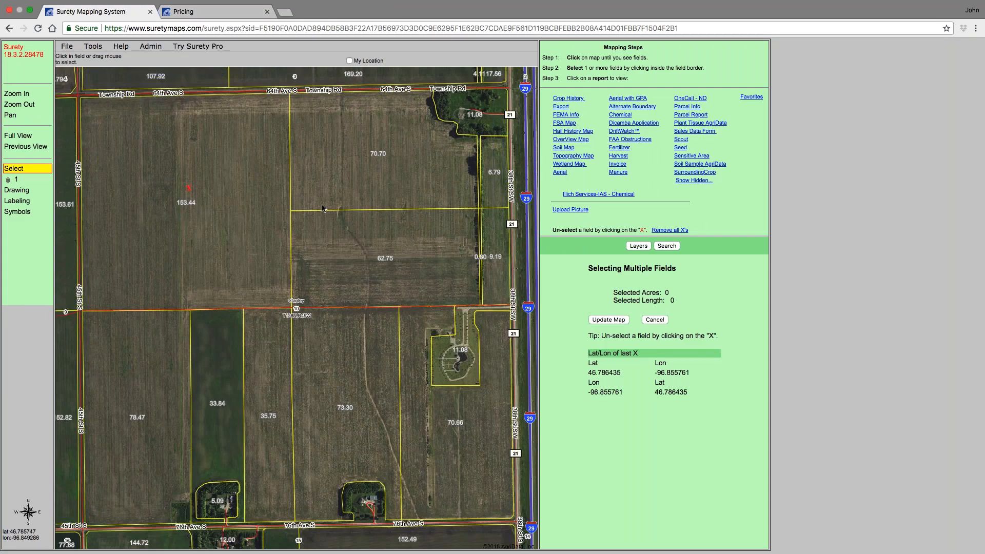